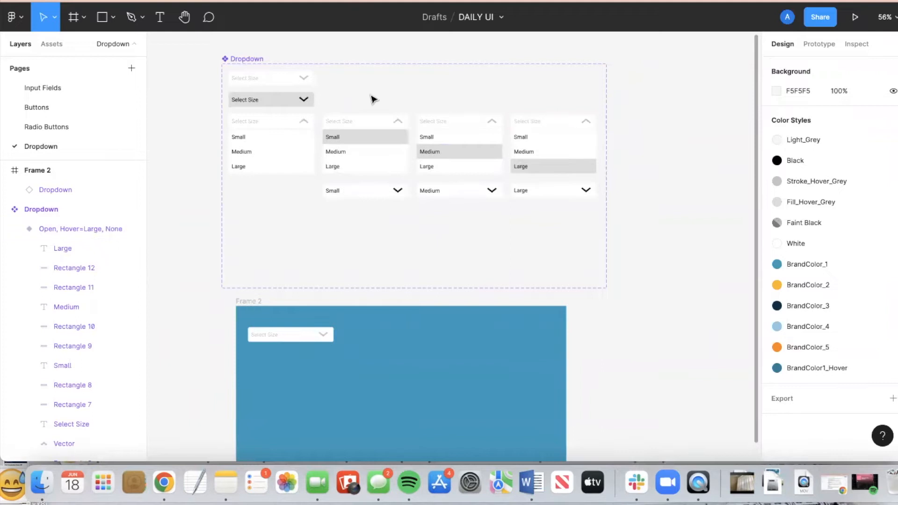
Examine the finished Dropdown component set with its closed, hover, open and selected variants, and the instance in Frame 2.
scroll(371, 97, left, 2)
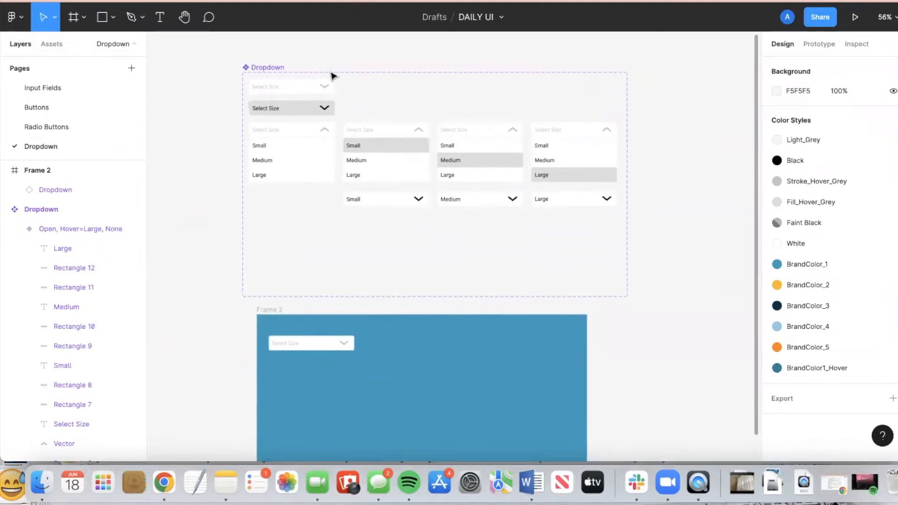
scroll(331, 75, up, 3)
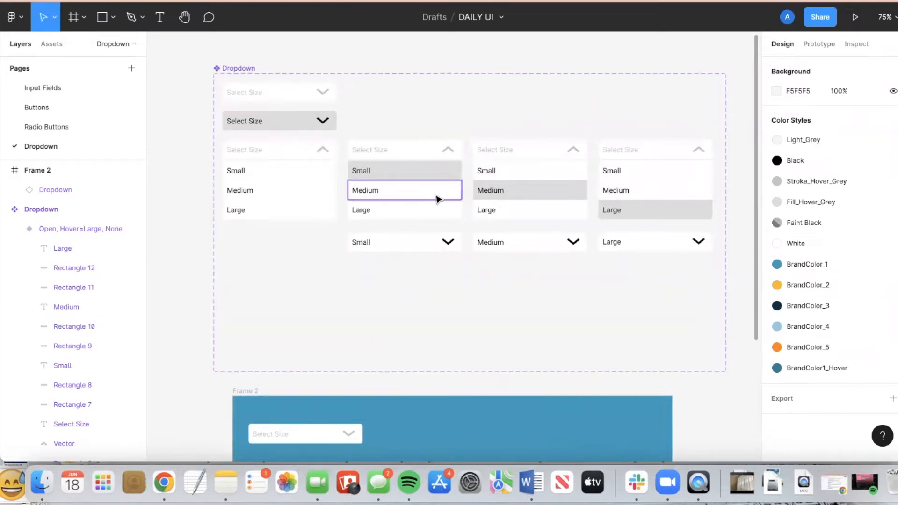
scroll(541, 216, right, 2)
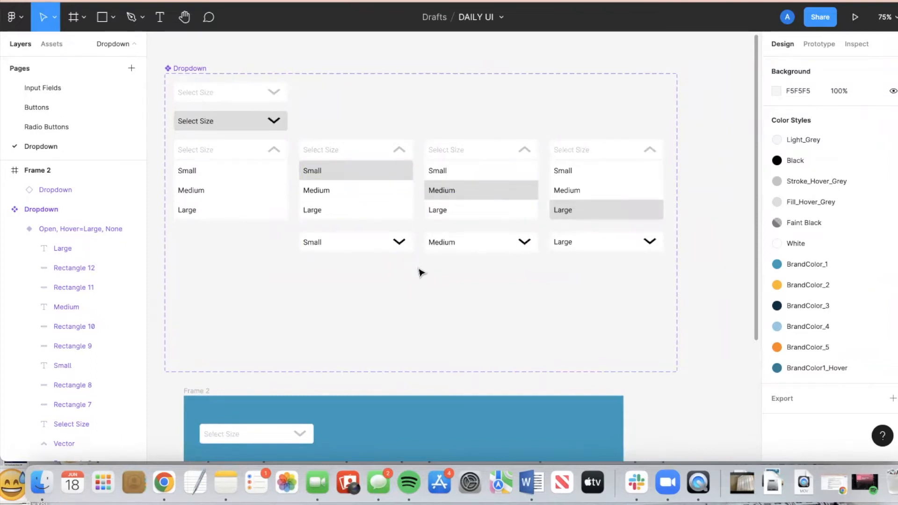
scroll(431, 276, down, 3)
scroll(440, 281, up, 1)
scroll(440, 280, down, 3)
scroll(439, 281, left, 2)
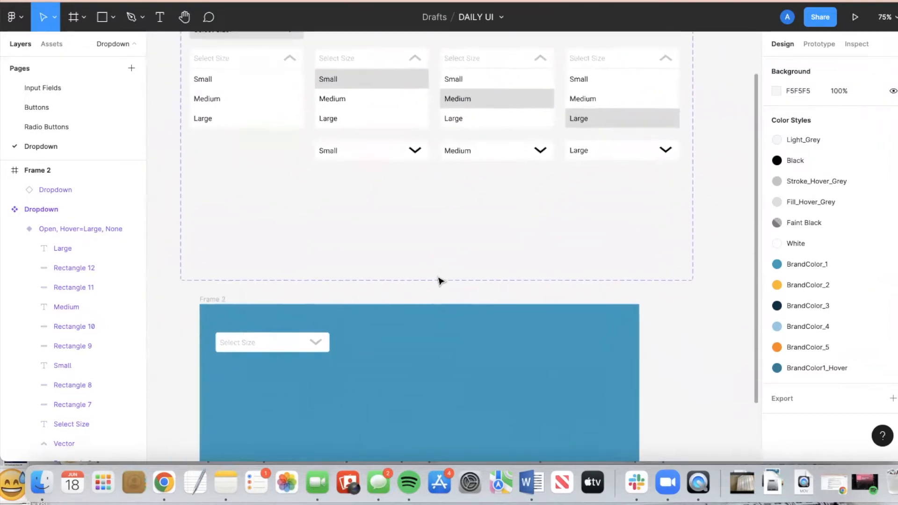
Test the size dropdown in the prototype preview by opening it and choosing Small, and return to the design file.
click(369, 1)
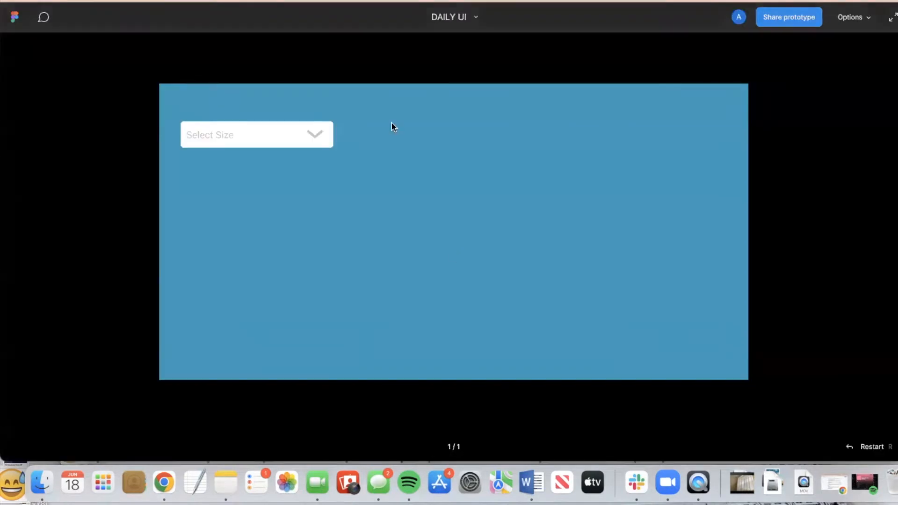
click(317, 136)
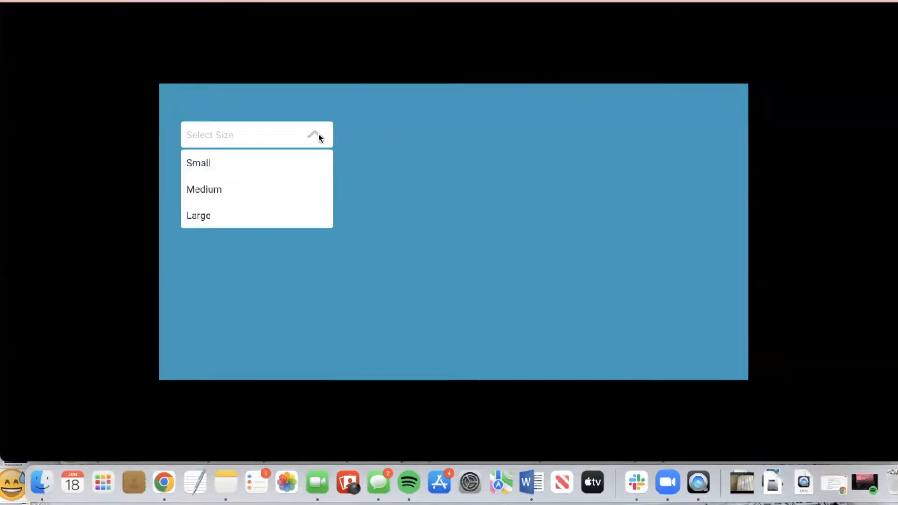
click(291, 169)
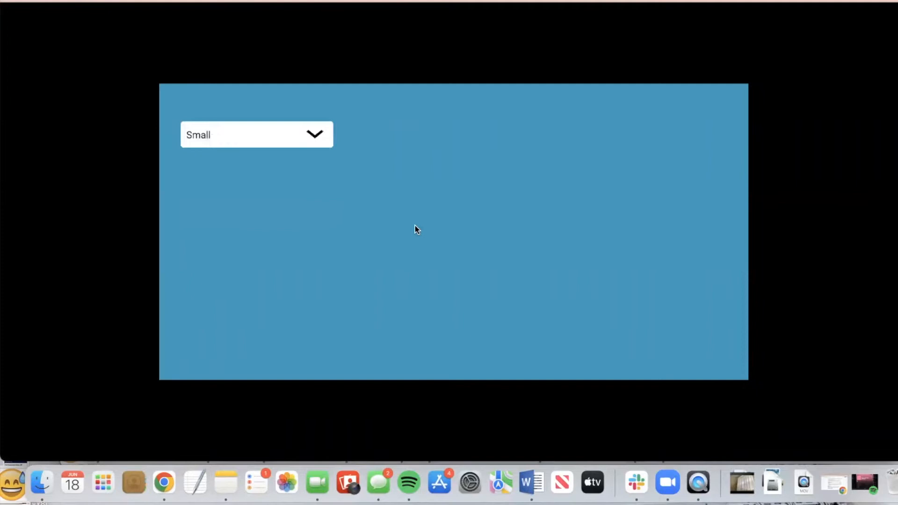
click(262, 1)
scroll(609, 223, right, 2)
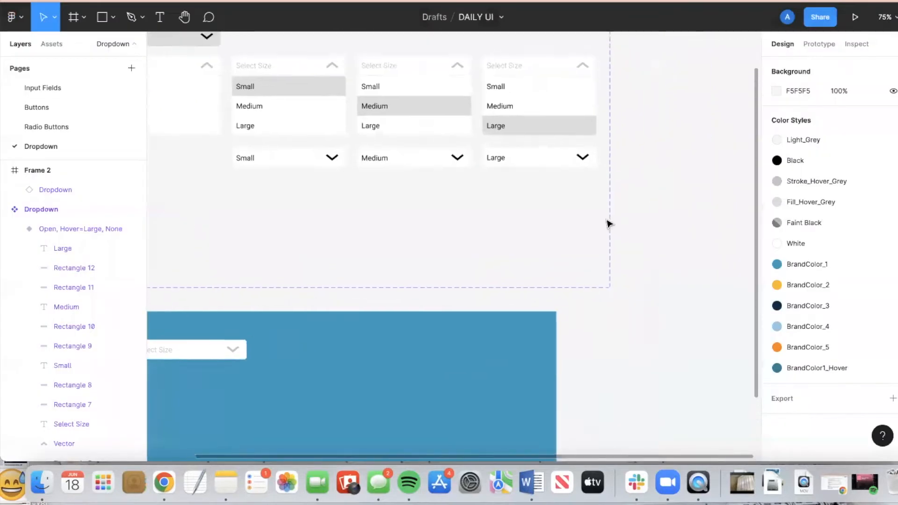
scroll(609, 224, down, 5)
scroll(610, 223, right, 3)
scroll(498, 172, up, 5)
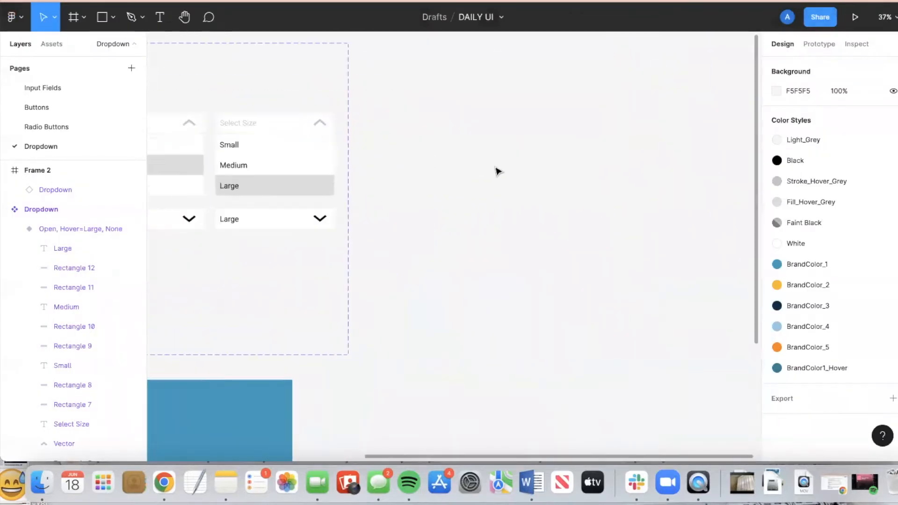
scroll(498, 172, left, 5)
scroll(498, 172, up, 2)
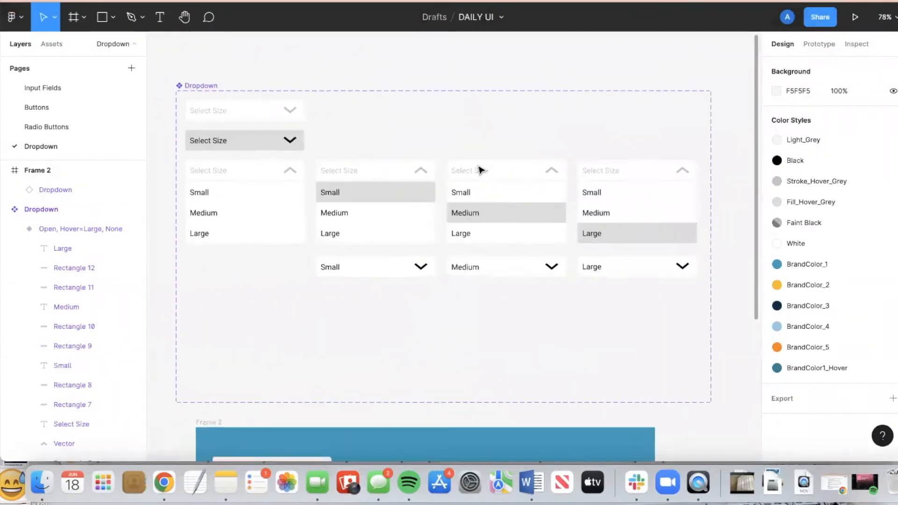
Copy the grey closed Select Size variant and paste it onto the empty canvas beside the Dropdown component set.
click(232, 114)
scroll(437, 126, right, 3)
scroll(437, 126, down, 1)
scroll(357, 108, left, 2)
scroll(356, 111, left, 3)
scroll(357, 110, up, 1)
drag(394, 108, 256, 89)
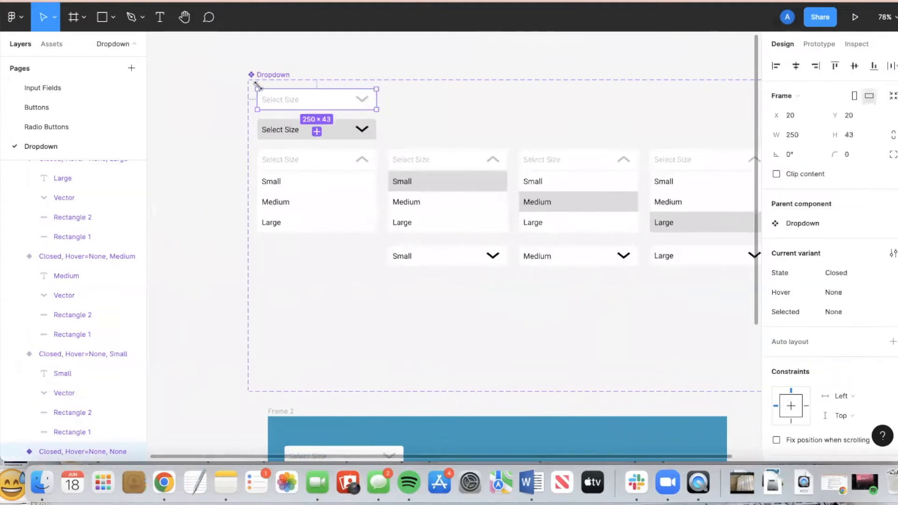
scroll(538, 96, right, 10)
scroll(524, 99, up, 2)
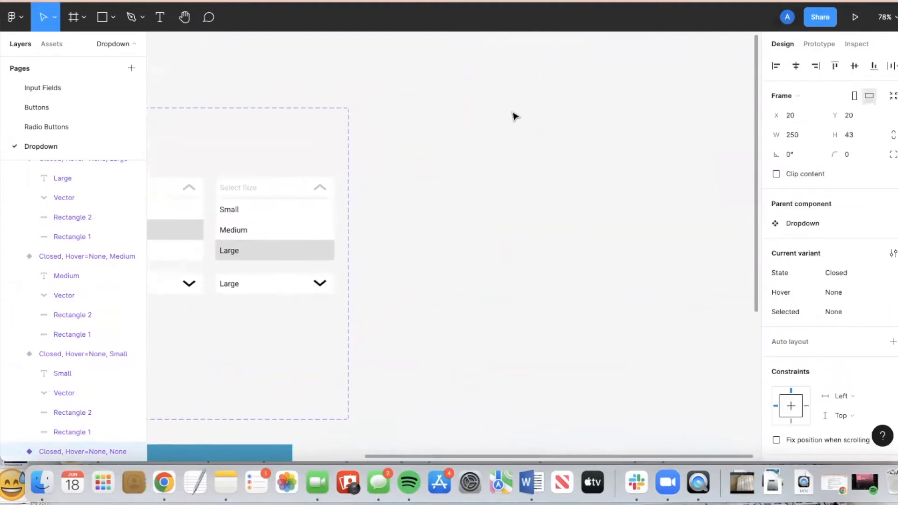
click(508, 119)
key(super+v)
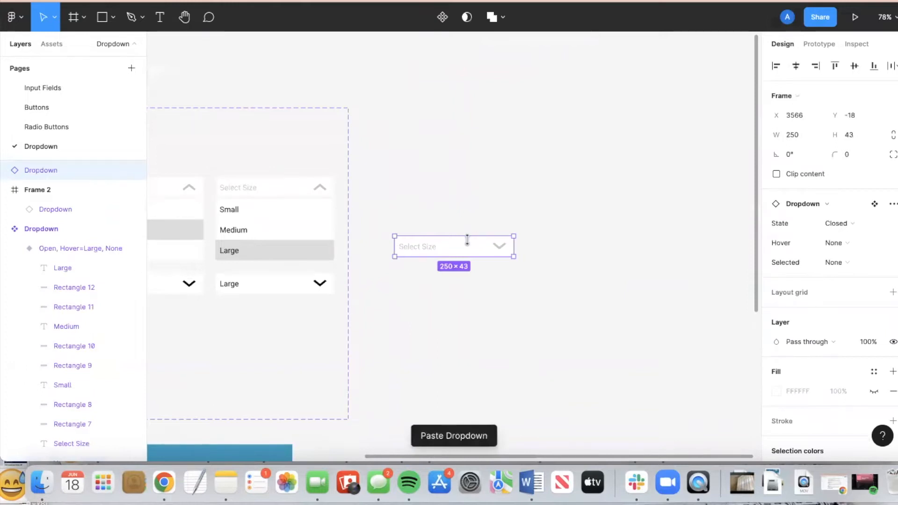
drag(475, 237, 511, 124)
click(515, 176)
scroll(515, 176, up, 5)
scroll(515, 176, up, 3)
click(480, 184)
scroll(508, 190, right, 3)
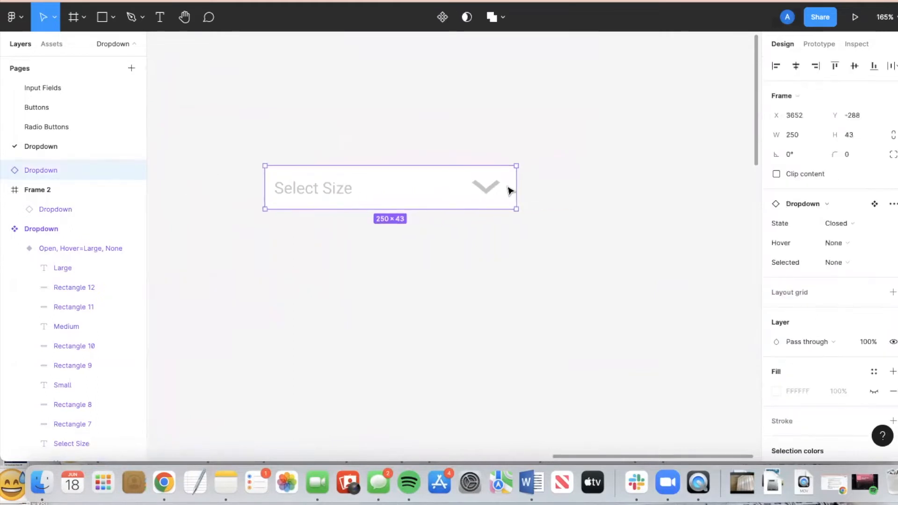
Detach the pasted dropdown instance from its component and group it.
right_click(423, 190)
click(499, 337)
click(562, 100)
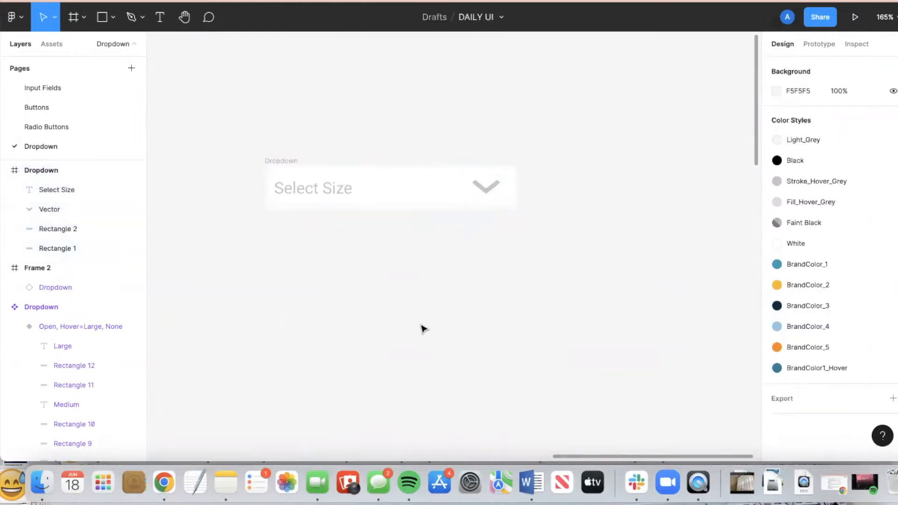
scroll(562, 100, down, 2)
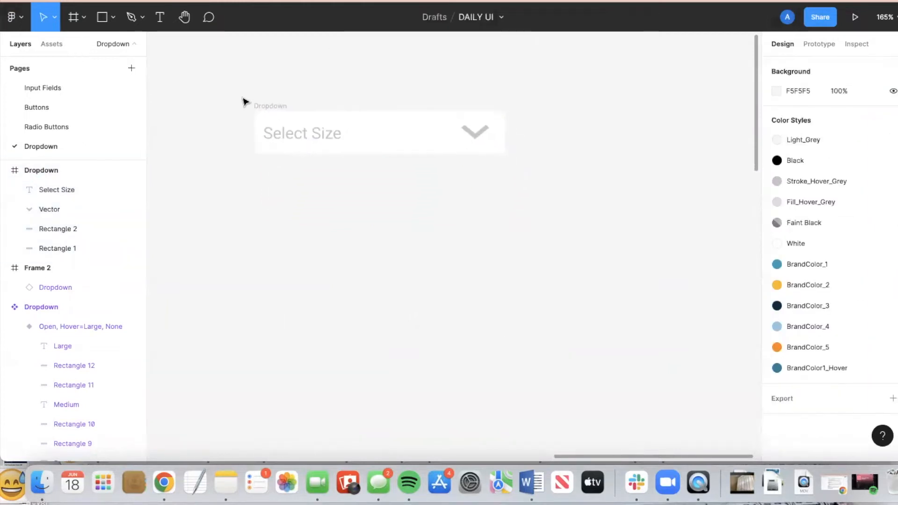
drag(511, 181, 251, 100)
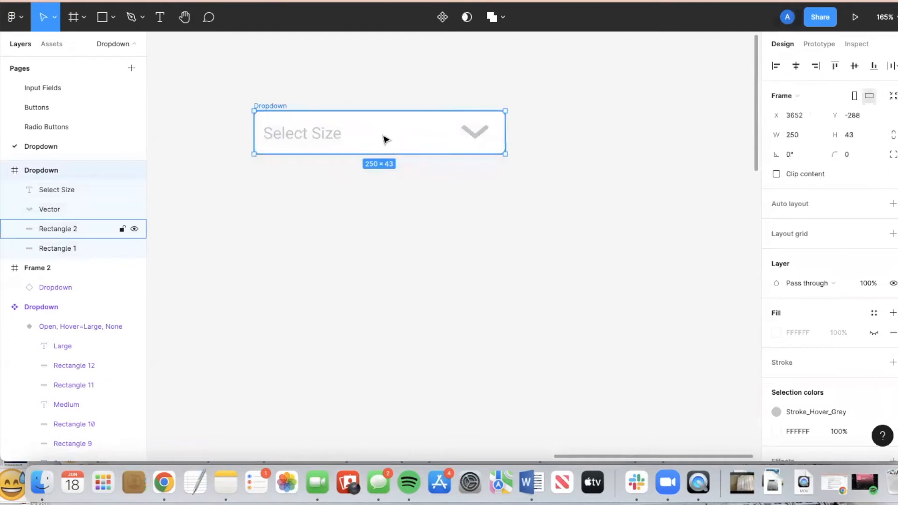
key(super+g)
click(374, 209)
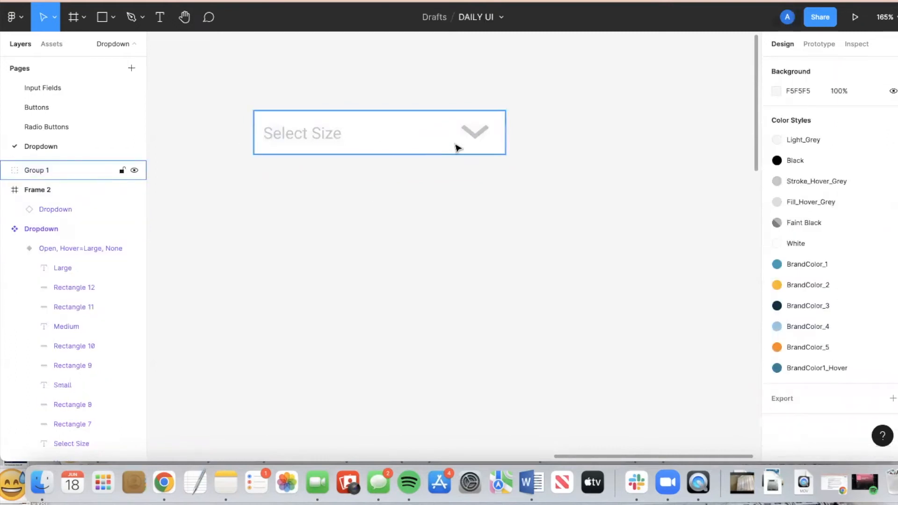
Turn the grouped Select Size dropdown into a component and name it Dropdown.
scroll(404, 205, down, 5)
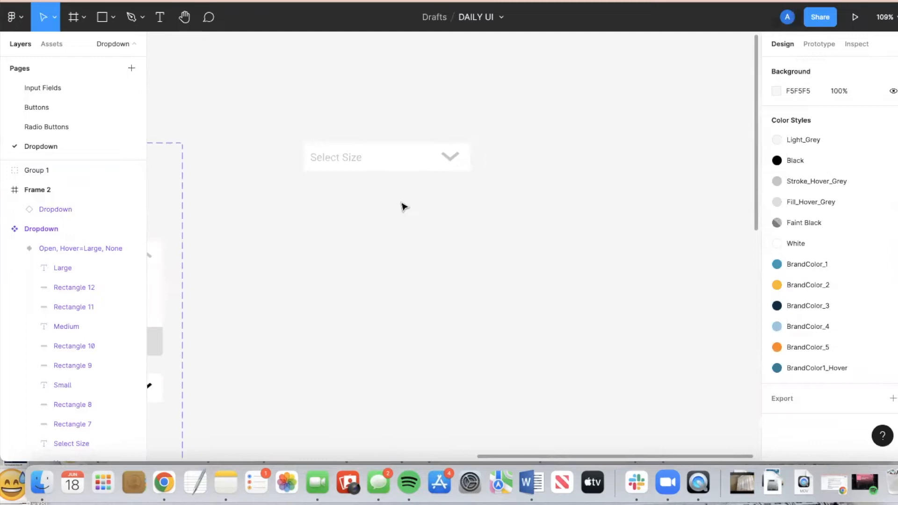
scroll(403, 206, left, 1)
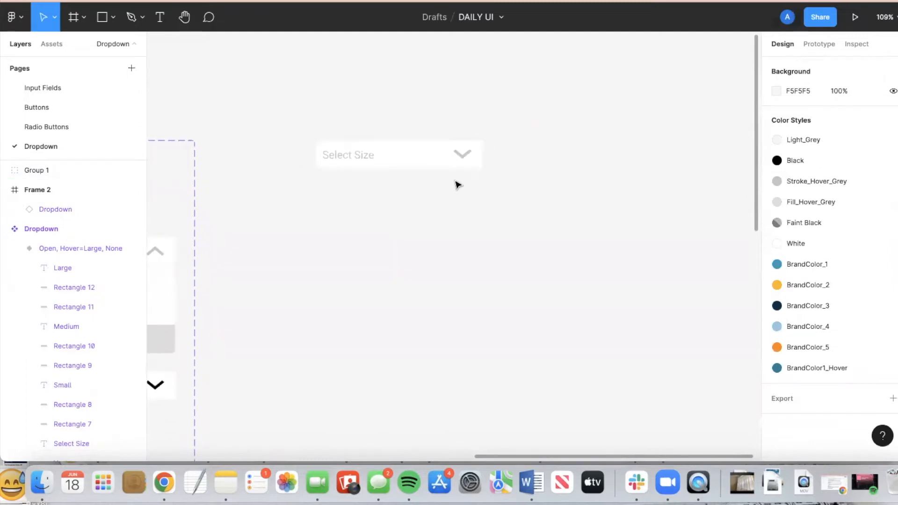
scroll(457, 184, down, 1)
scroll(470, 175, right, 1)
scroll(469, 175, up, 1)
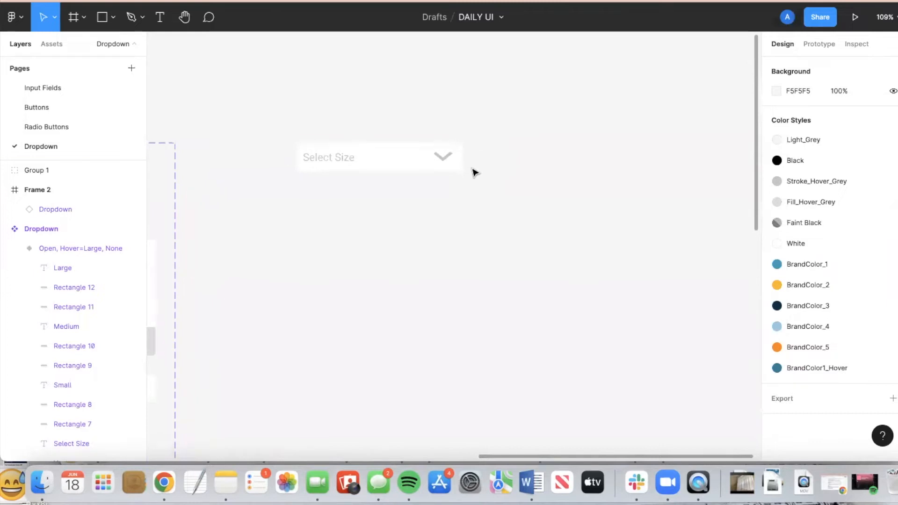
drag(485, 192, 277, 132)
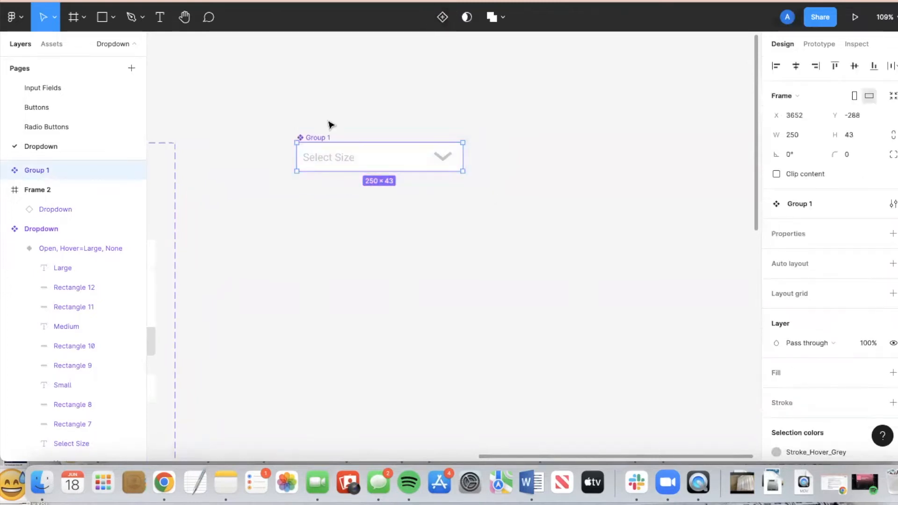
double_click(323, 138)
text(Dropdown)
key(Return)
click(370, 239)
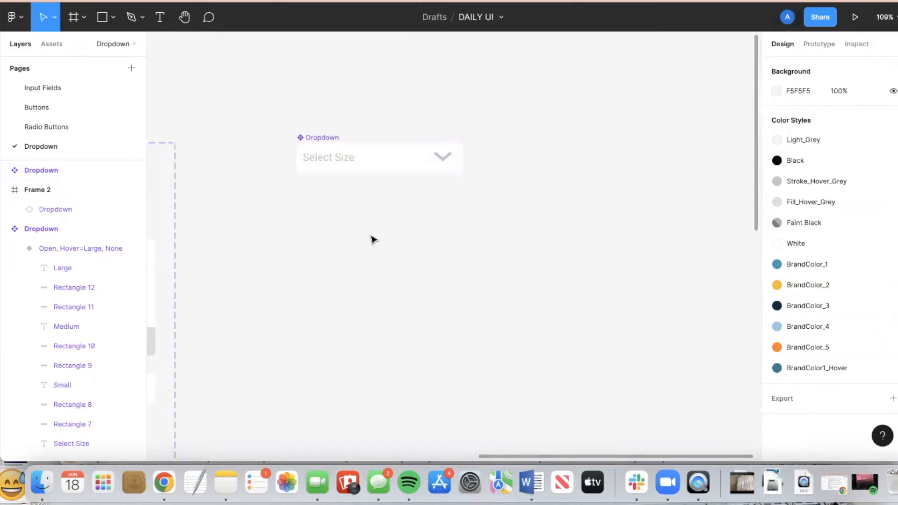
Add a second variant to the new Dropdown component, with Black text and arrow and a Fill_Hover_Grey background.
click(333, 139)
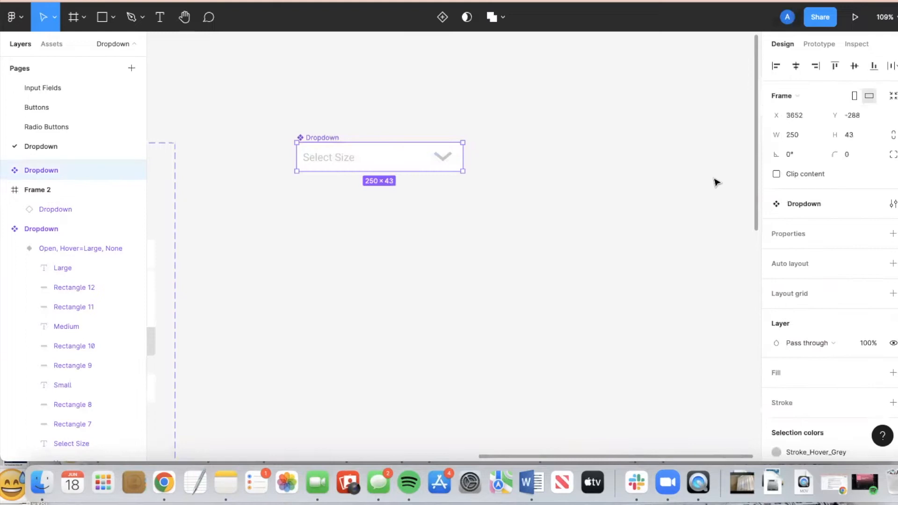
click(444, 17)
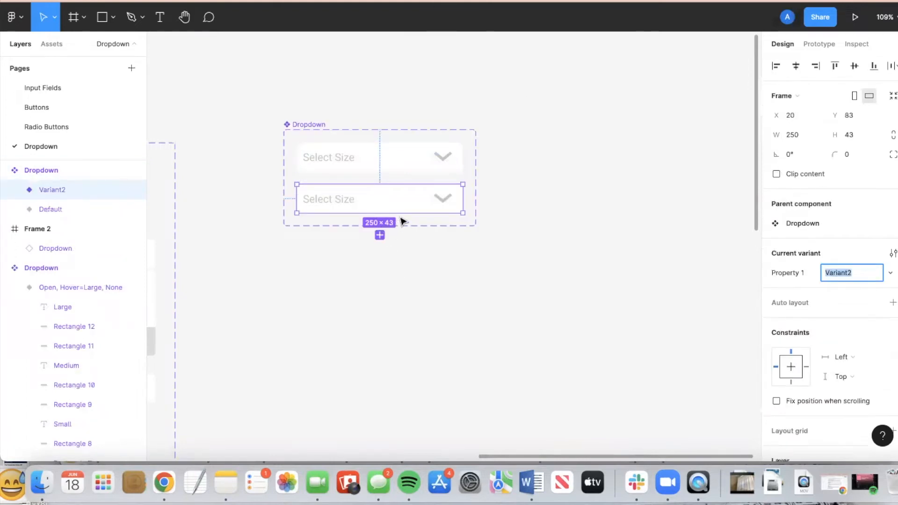
scroll(857, 311, down, 10)
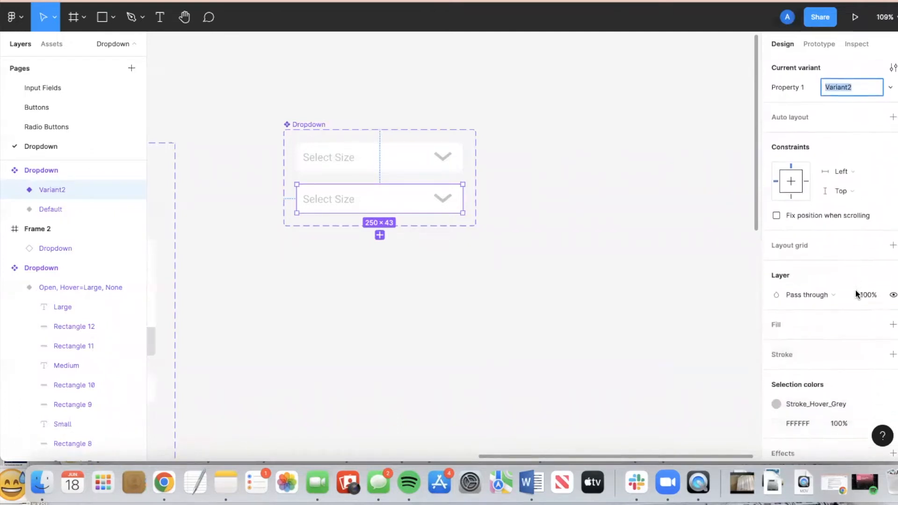
click(788, 335)
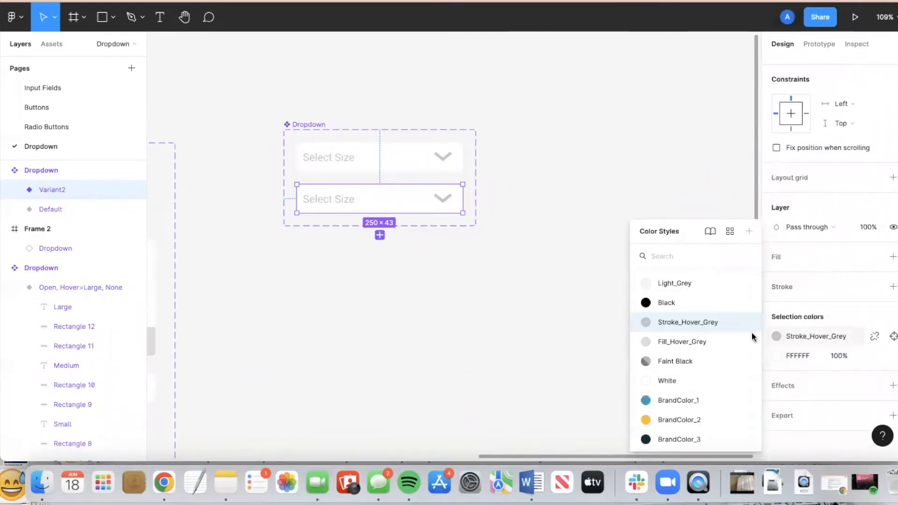
click(687, 305)
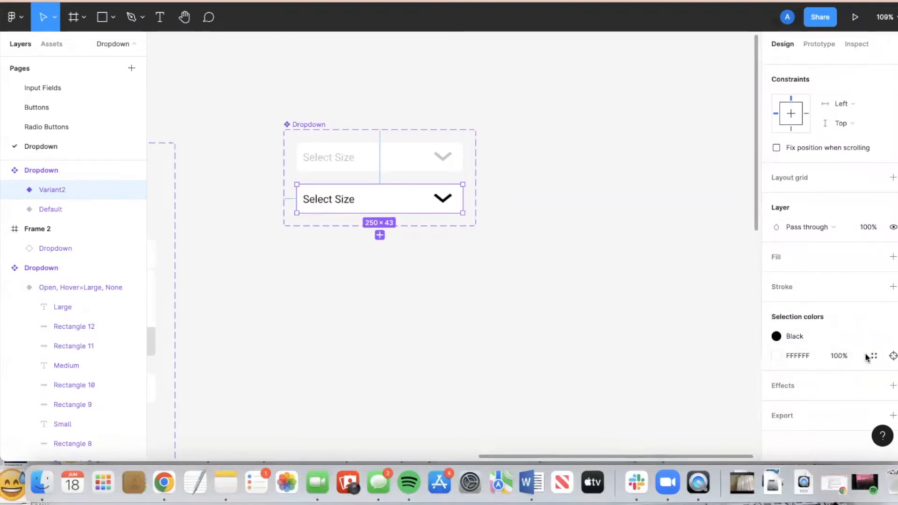
click(871, 357)
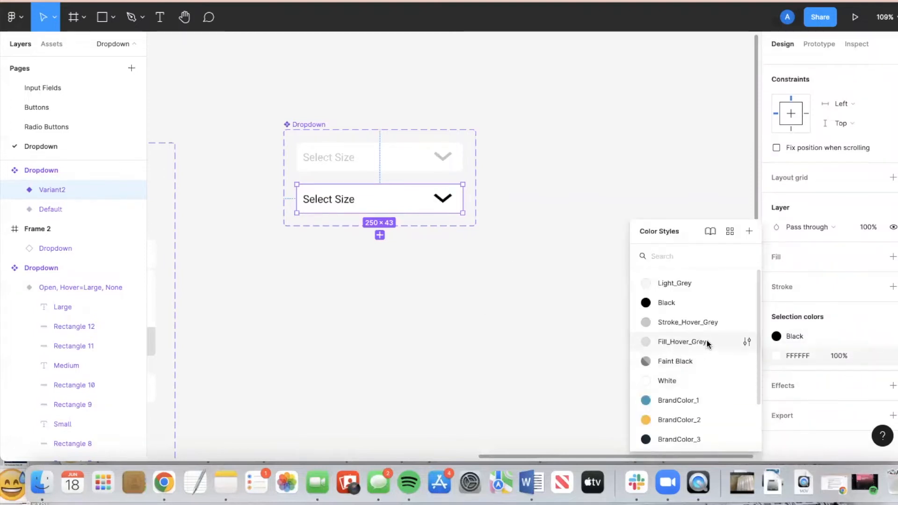
click(706, 341)
click(523, 237)
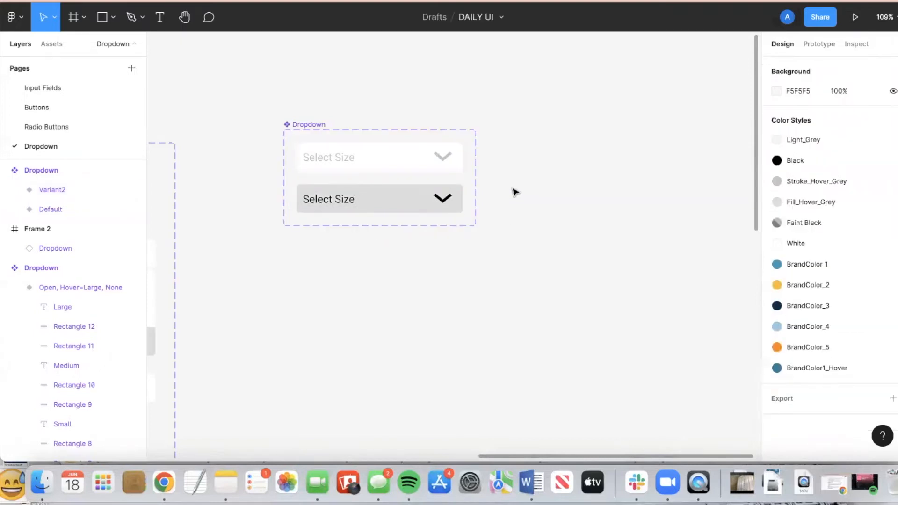
Rename the grey-filled second variant's layer as "State=Closed," in place of its default property and value.
click(400, 155)
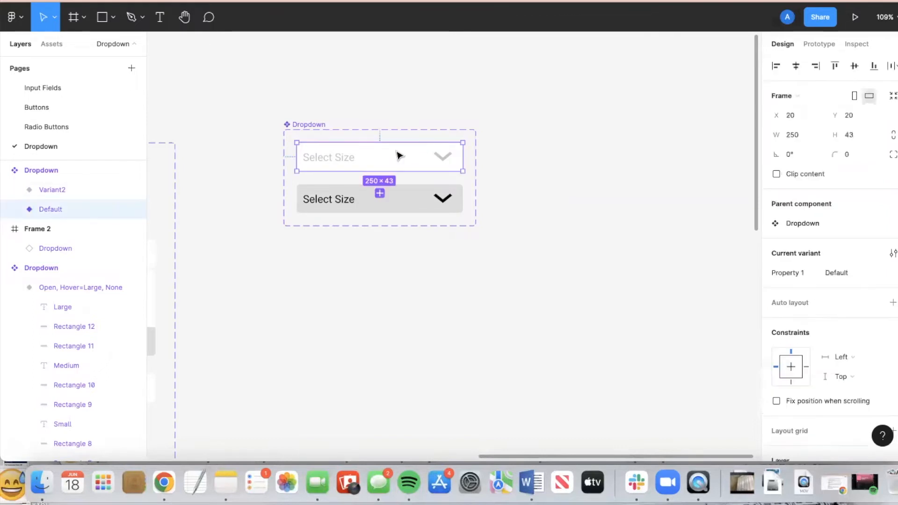
click(73, 190)
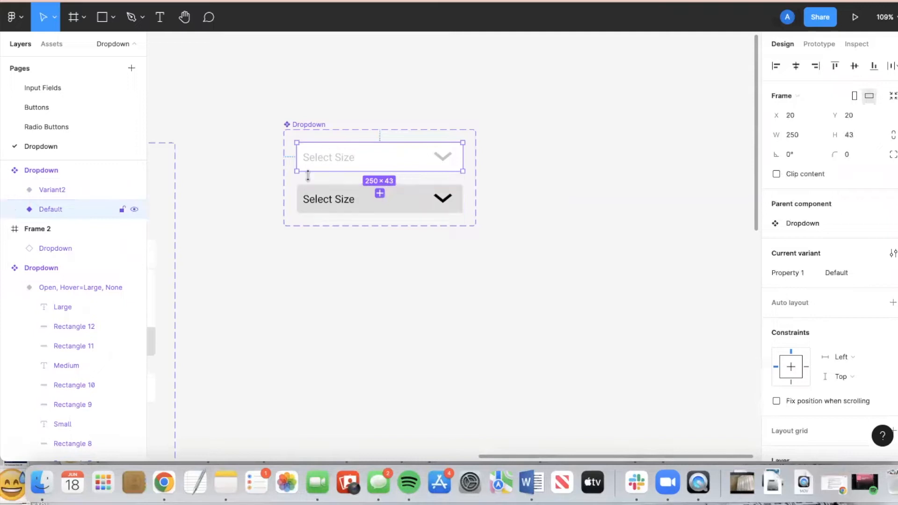
double_click(55, 190)
click(110, 190)
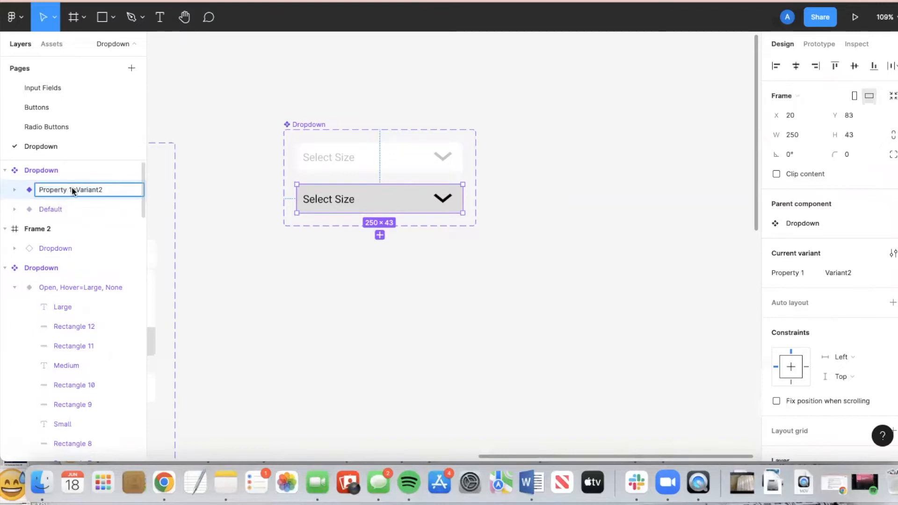
drag(72, 187, 52, 186)
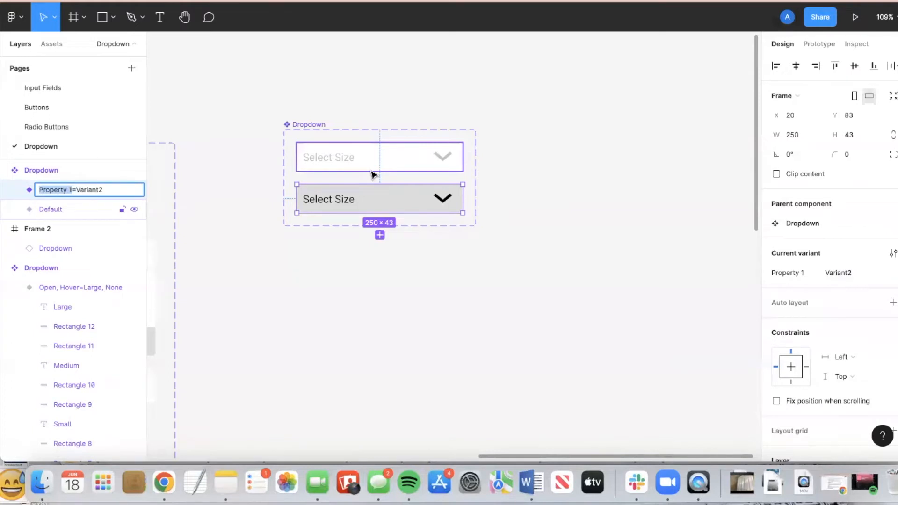
text(State)
drag(100, 189, 74, 189)
text(Closed,)
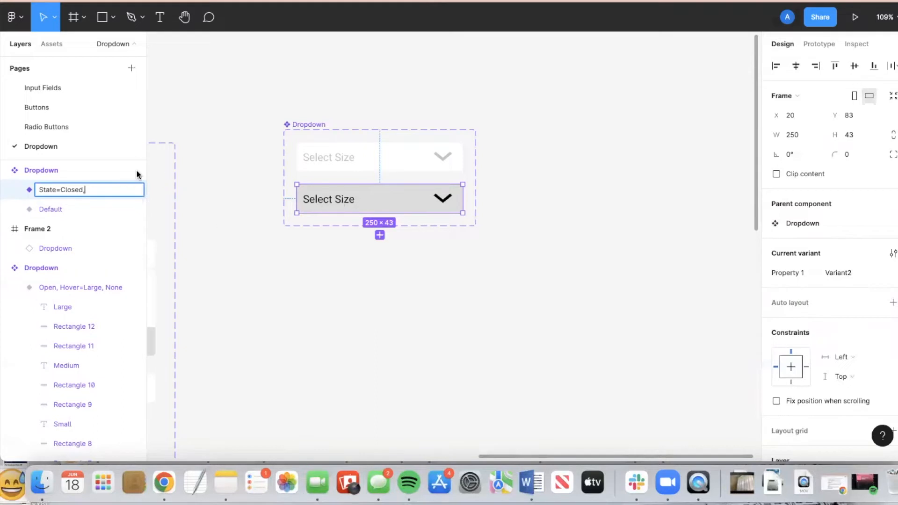
Rename the default white variant's layer as State=Closed,Hover=None,Selected=None.
click(353, 166)
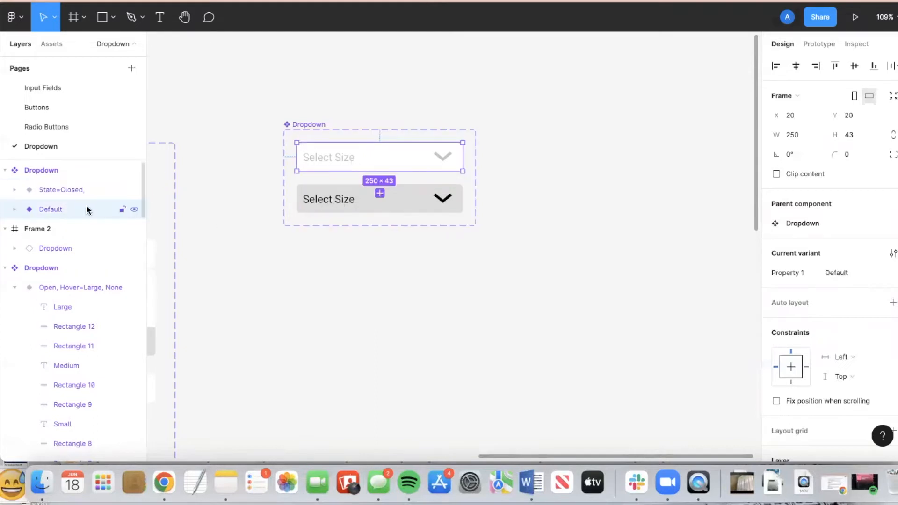
double_click(63, 209)
text(State=Closed,Hover=Non)
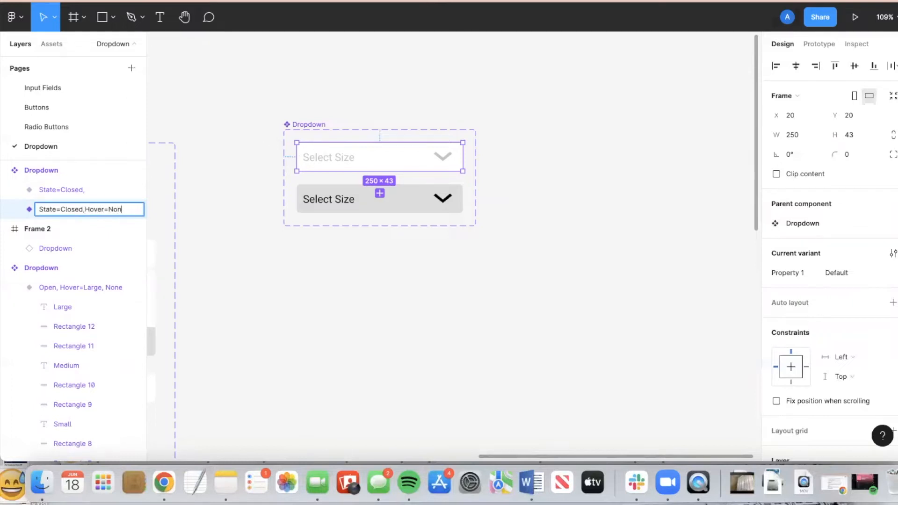
text(,Selected=None)
click(305, 307)
Complete the grey-filled variant's layer name as State=Closed,Hover=On,Selected=None.
click(69, 195)
double_click(70, 194)
click(98, 190)
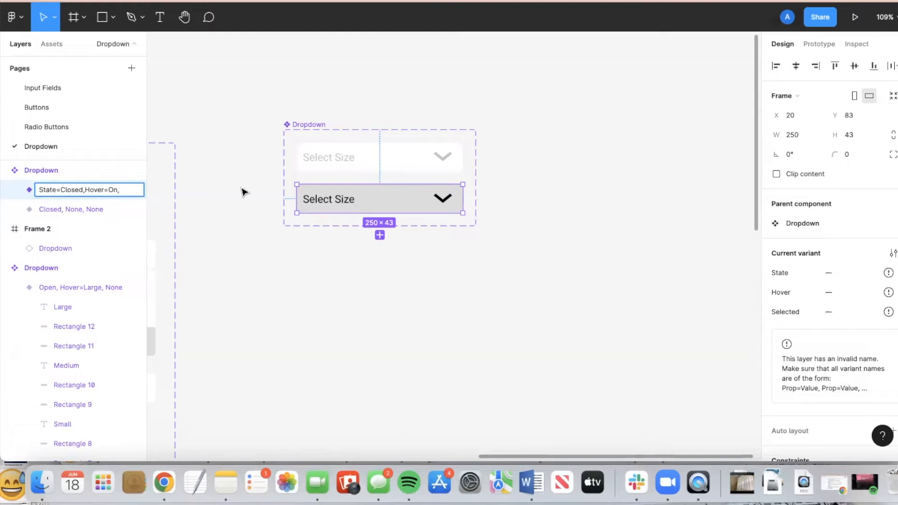
text(ted=None)
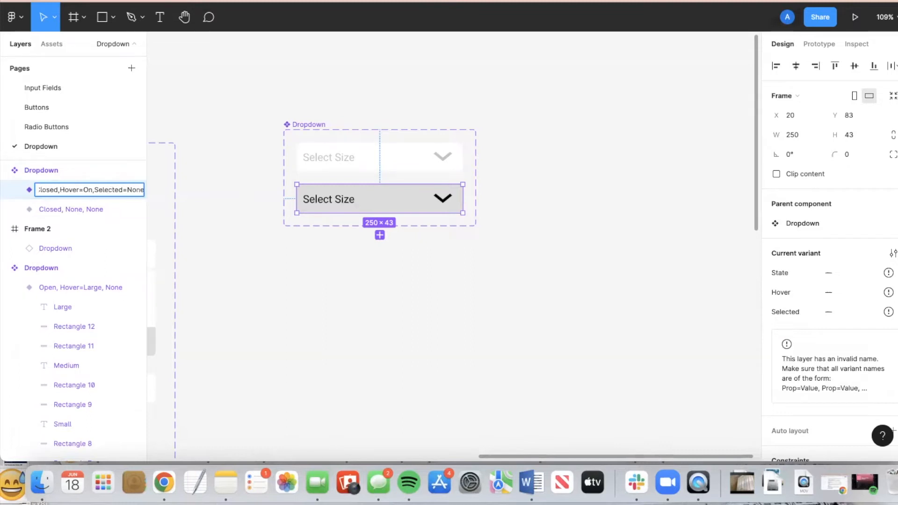
key(Return)
click(312, 304)
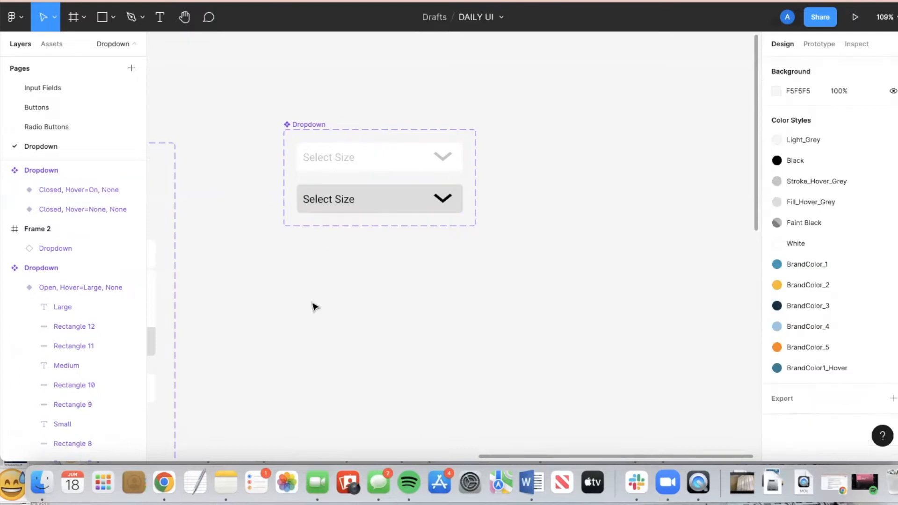
Add a third variant to the new Dropdown component set and enlarge the set to about 961 × 423.
click(316, 126)
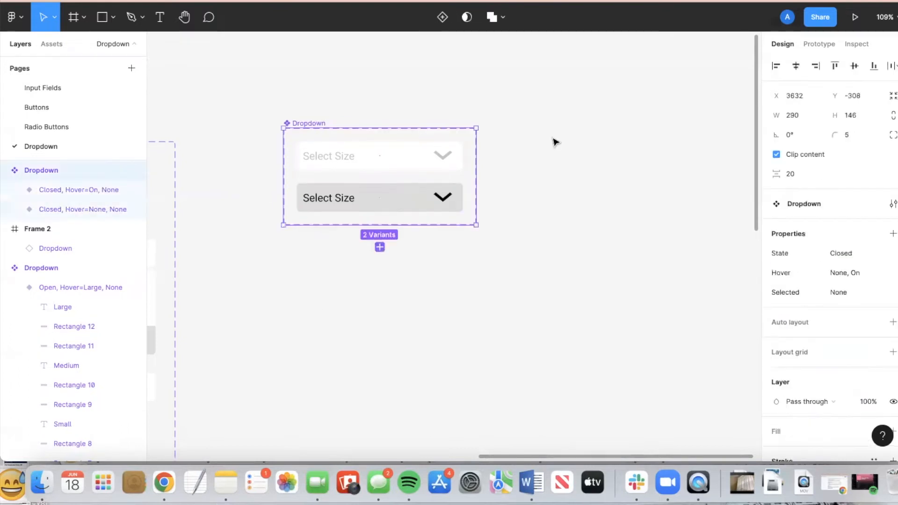
scroll(555, 142, down, 3)
click(378, 193)
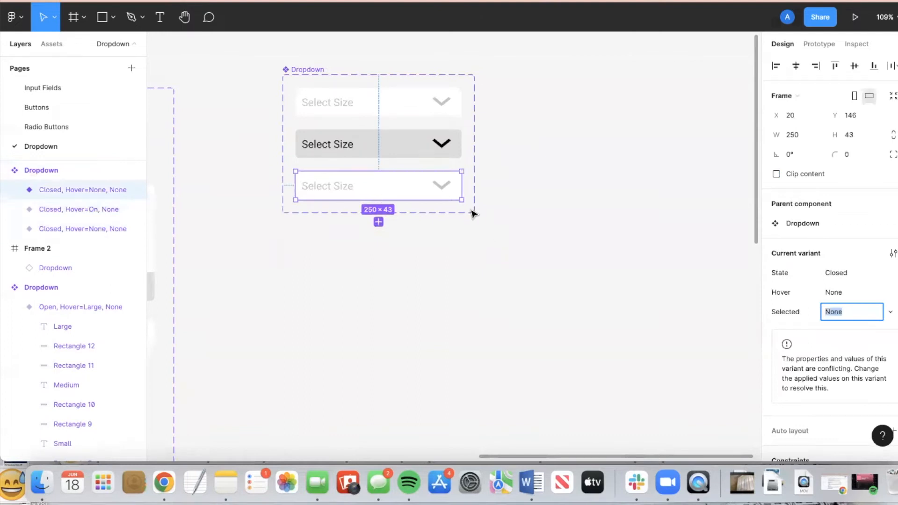
click(313, 70)
drag(471, 210, 732, 354)
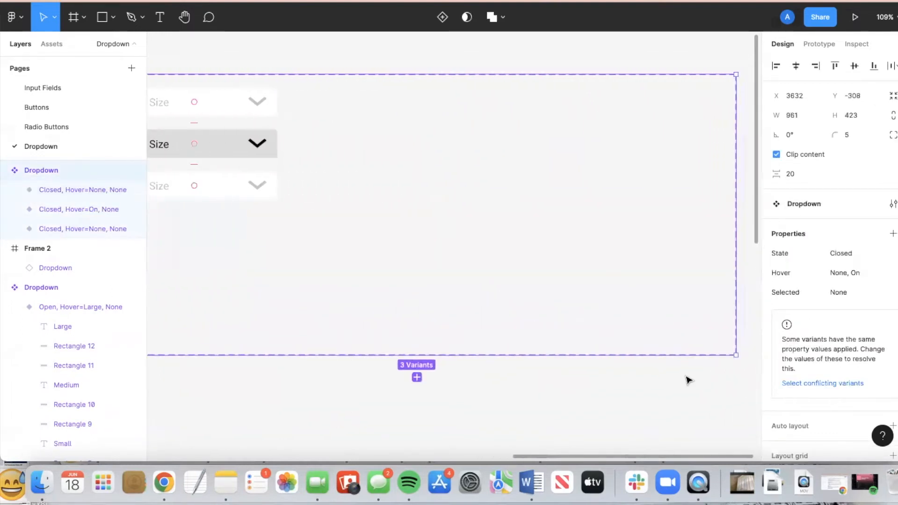
click(576, 409)
Make three copies of the Select Size row inside the third variant and stack them directly beneath the original.
scroll(576, 339, left, 10)
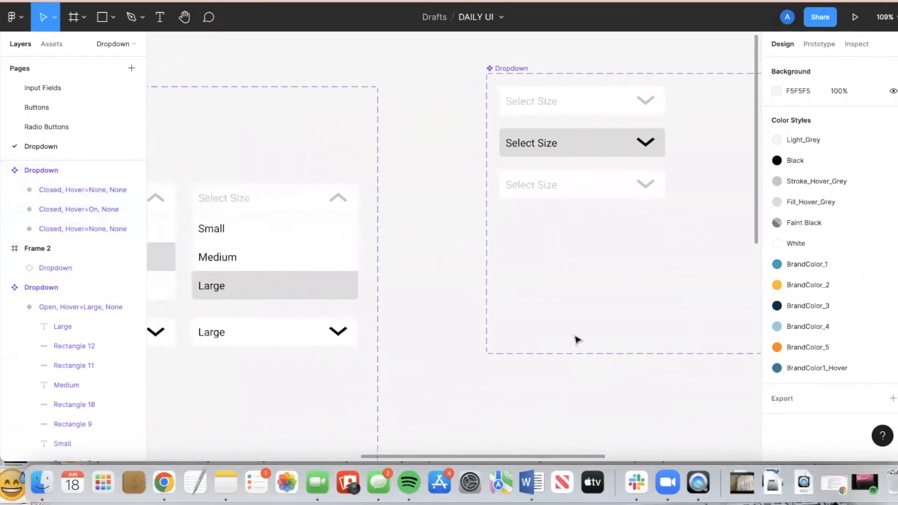
scroll(578, 340, down, 5)
scroll(578, 340, right, 4)
scroll(555, 284, up, 3)
scroll(554, 284, up, 5)
click(427, 206)
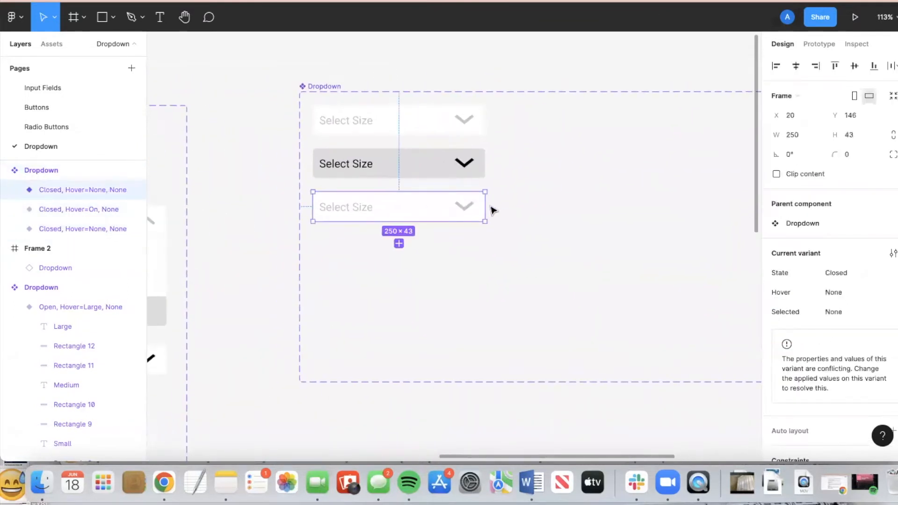
double_click(464, 209)
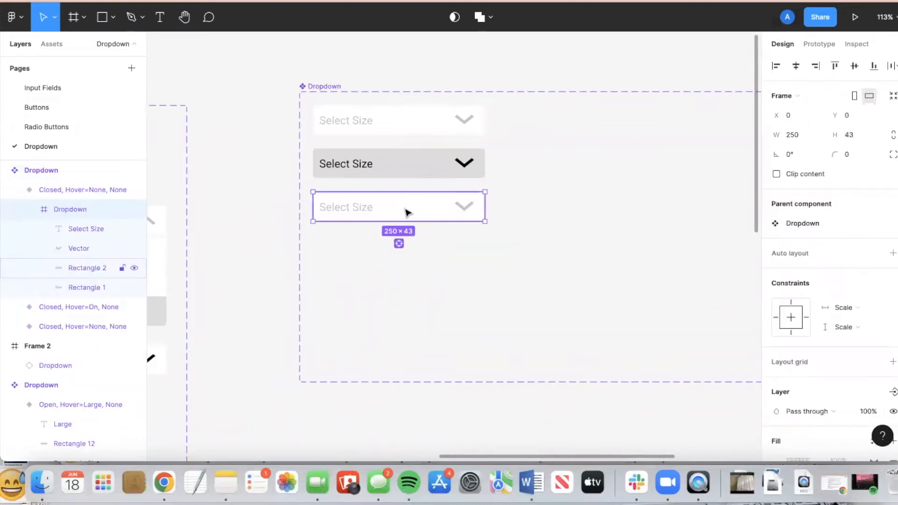
key(super+v)
drag(406, 207, 395, 302)
key(super+v)
key(super+v)
Delete the arrows from the three copied rows in the third variant.
double_click(464, 303)
key(Delete)
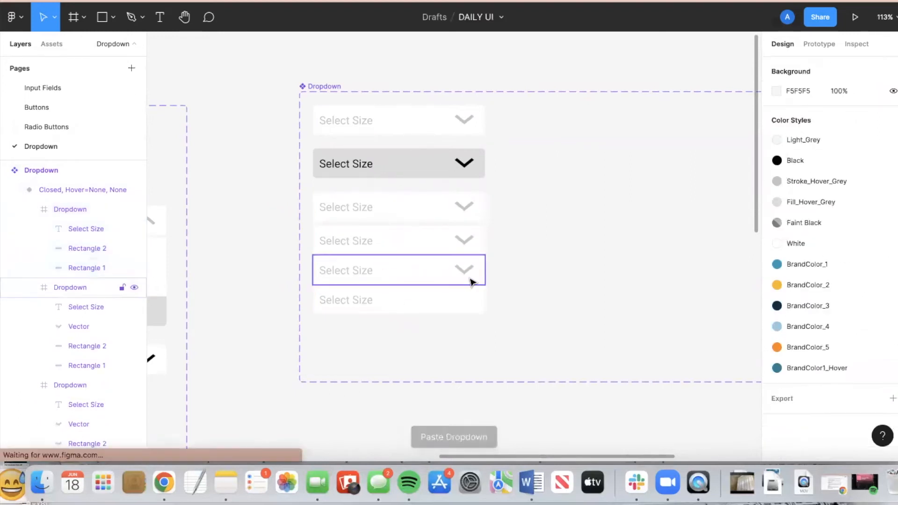
double_click(466, 272)
key(Delete)
click(467, 241)
double_click(466, 241)
key(Delete)
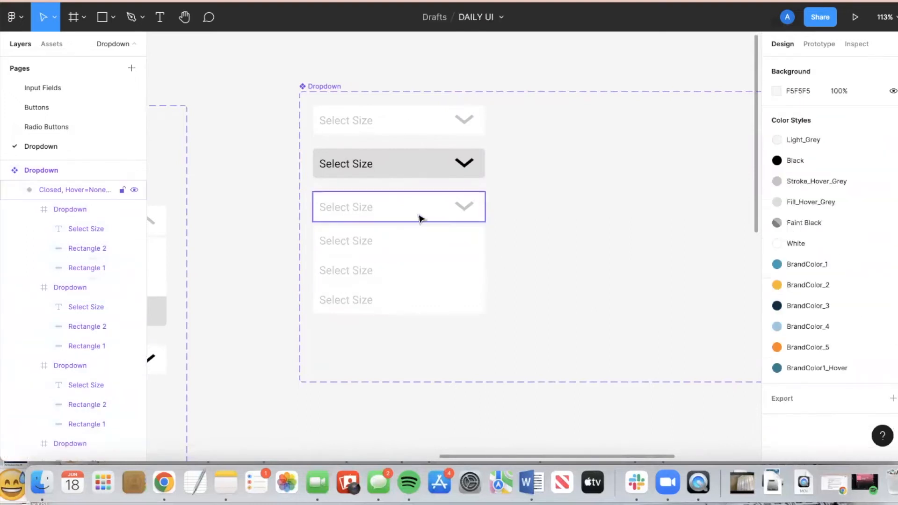
Change the text of the three copied rows to Small, Medium and Large, in order from the top.
scroll(412, 238, up, 2)
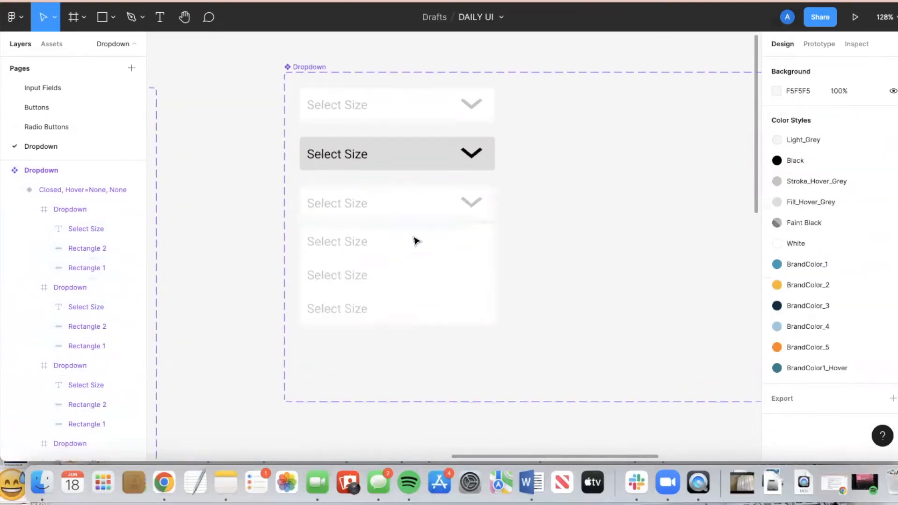
click(338, 252)
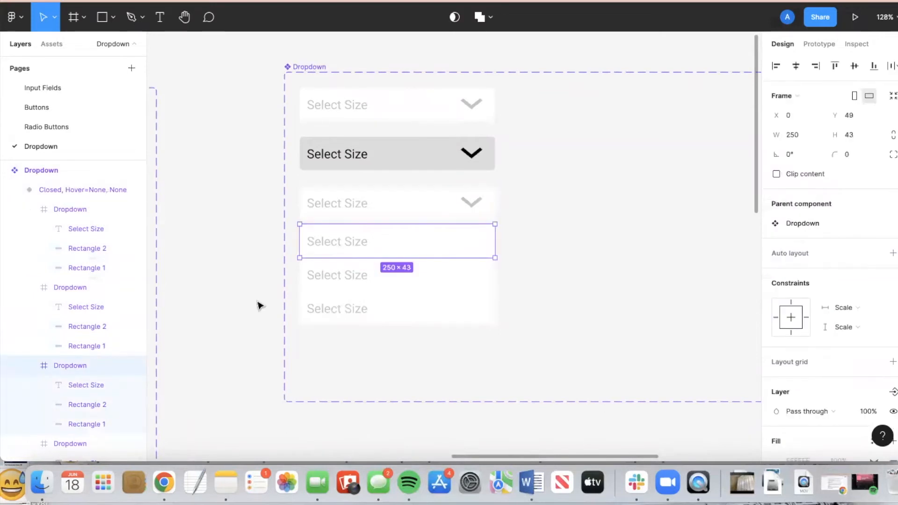
click(361, 243)
double_click(360, 243)
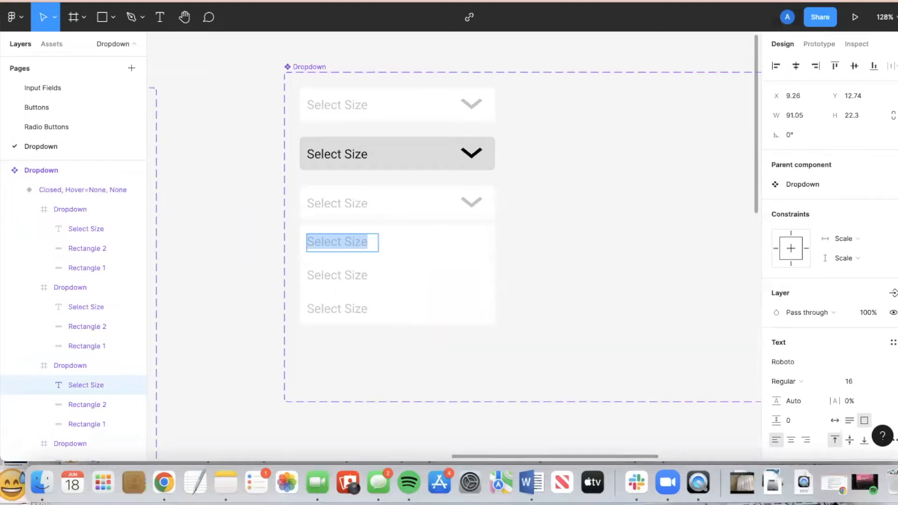
text(Small)
double_click(345, 275)
text(Medium)
double_click(335, 307)
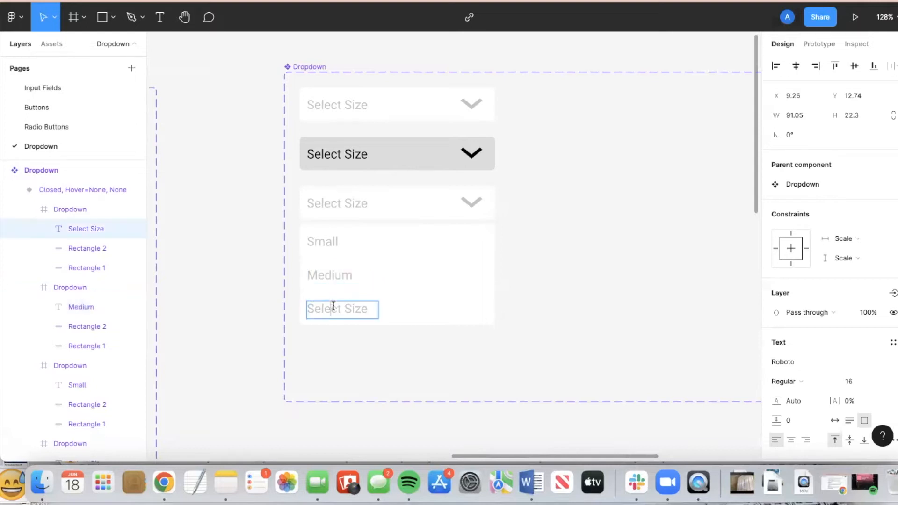
text(La)
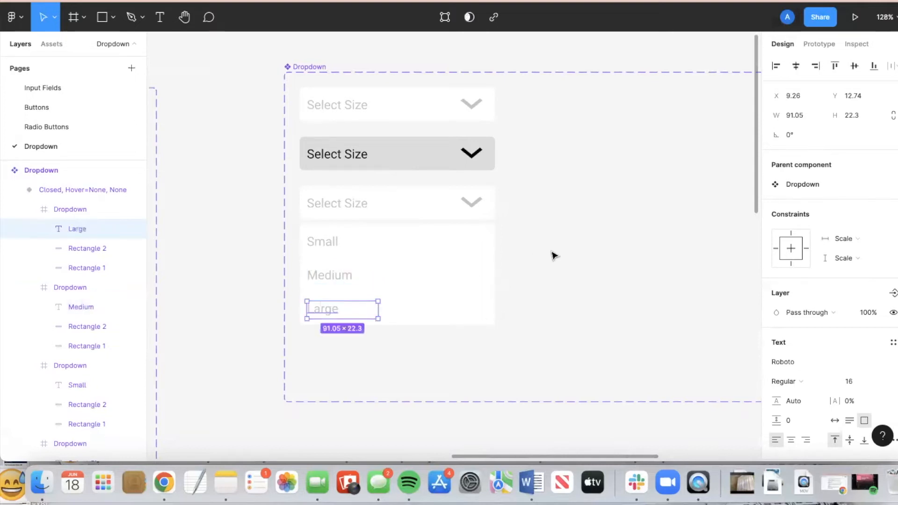
text(rge)
click(552, 255)
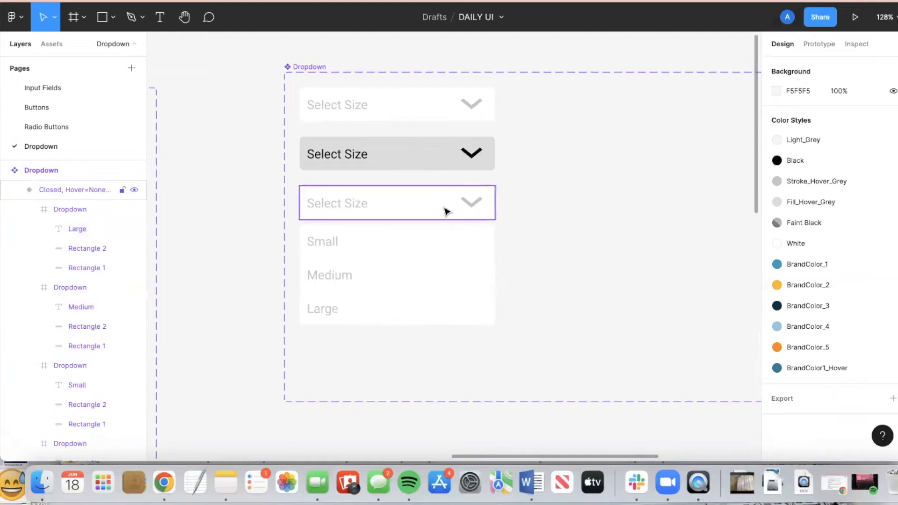
Rotate the arrow in the third variant's Select Size row by 180° so it points up.
scroll(372, 231, down, 3)
scroll(372, 230, right, 10)
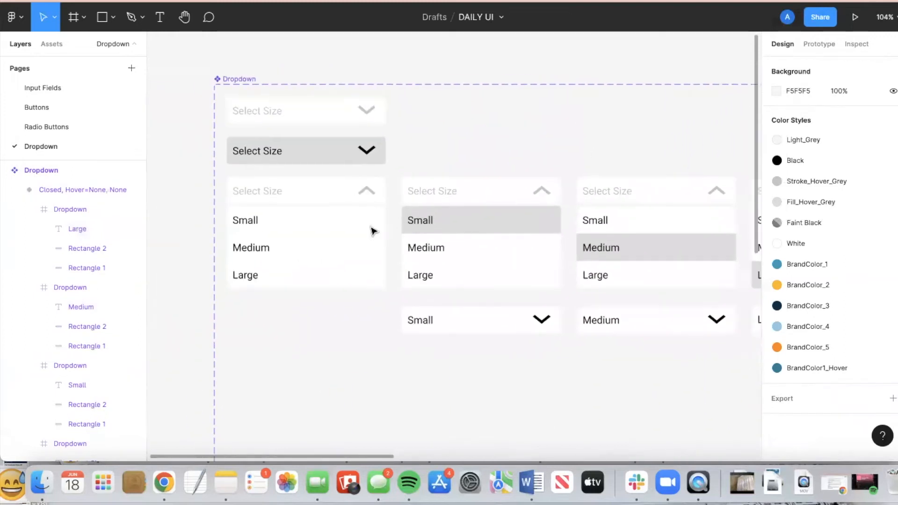
scroll(373, 231, right, 5)
scroll(373, 231, right, 10)
scroll(462, 170, up, 5)
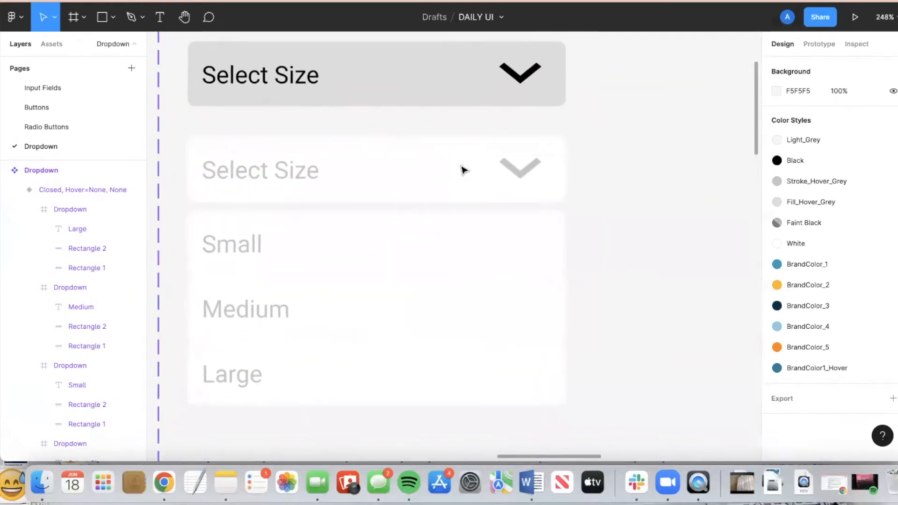
scroll(462, 170, down, 3)
click(513, 164)
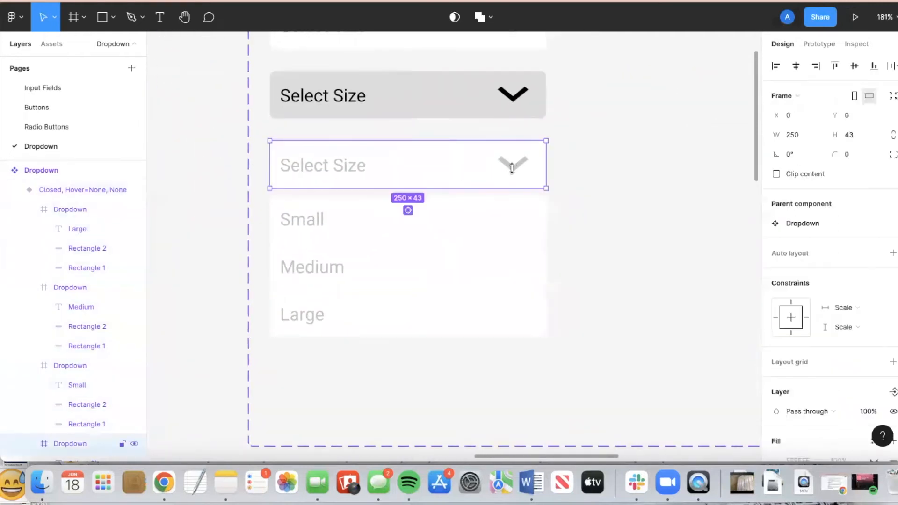
click(512, 173)
click(790, 135)
text(180)
key(Return)
click(603, 235)
click(431, 223)
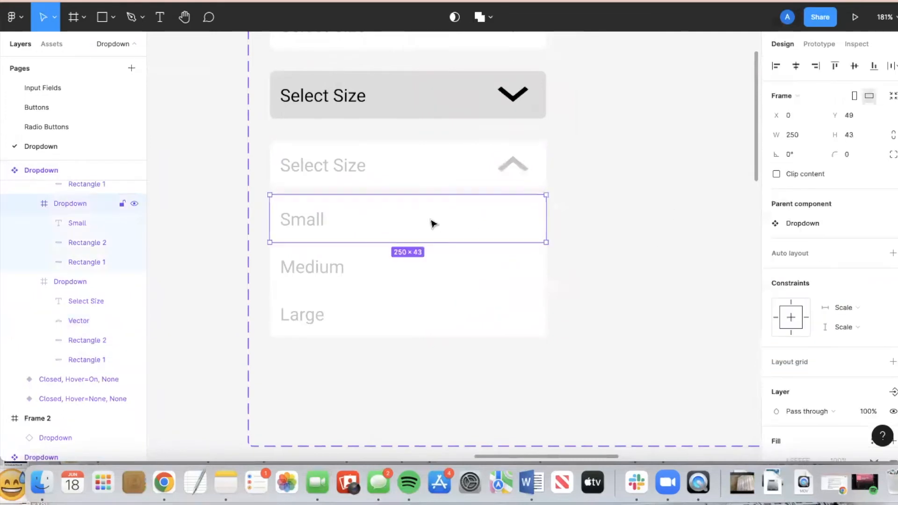
click(894, 154)
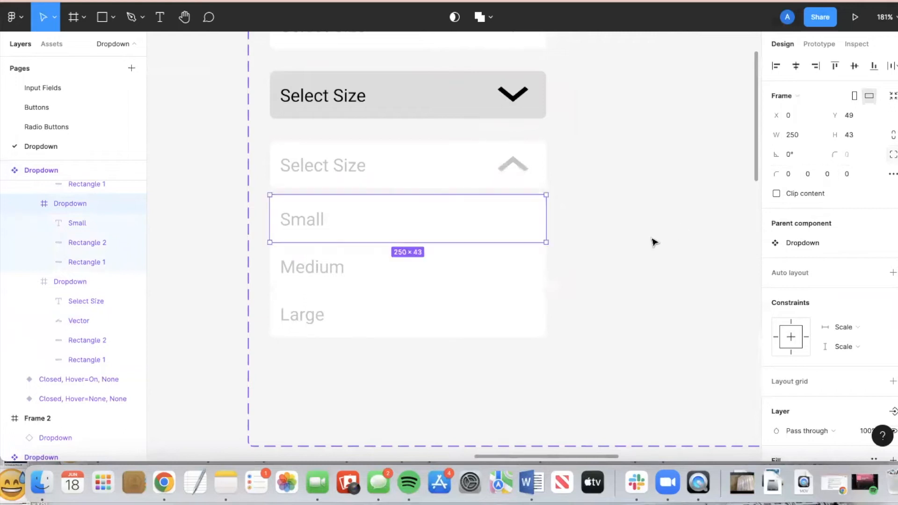
click(552, 294)
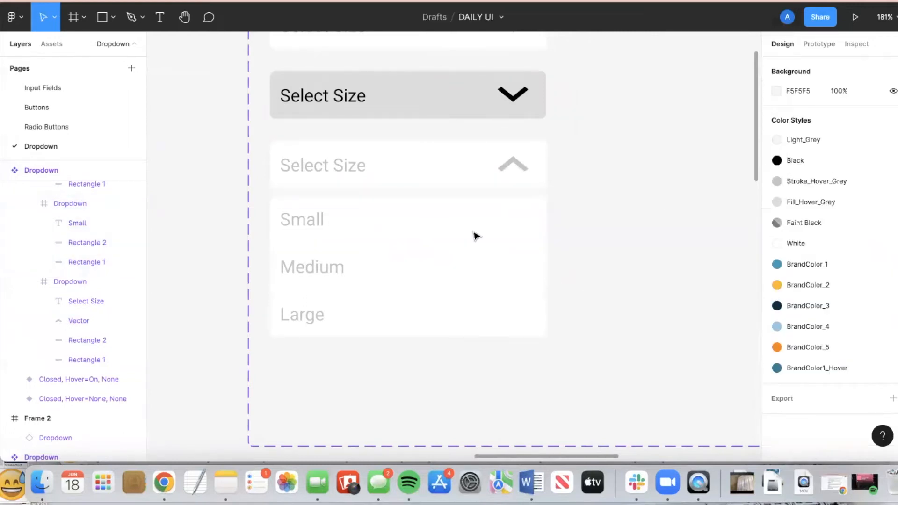
Set both bottom corner radii of the Small option's white background rectangle, Rectangle 2, to 0.
click(427, 222)
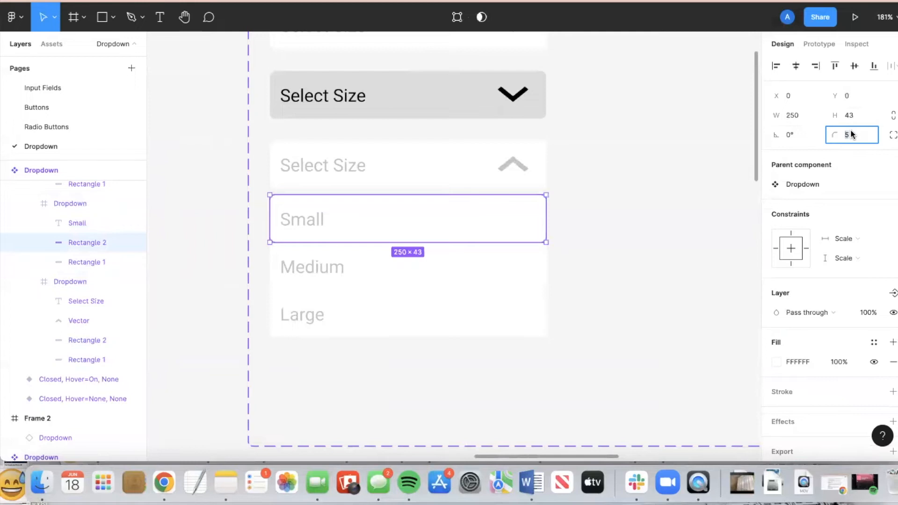
click(893, 134)
click(827, 157)
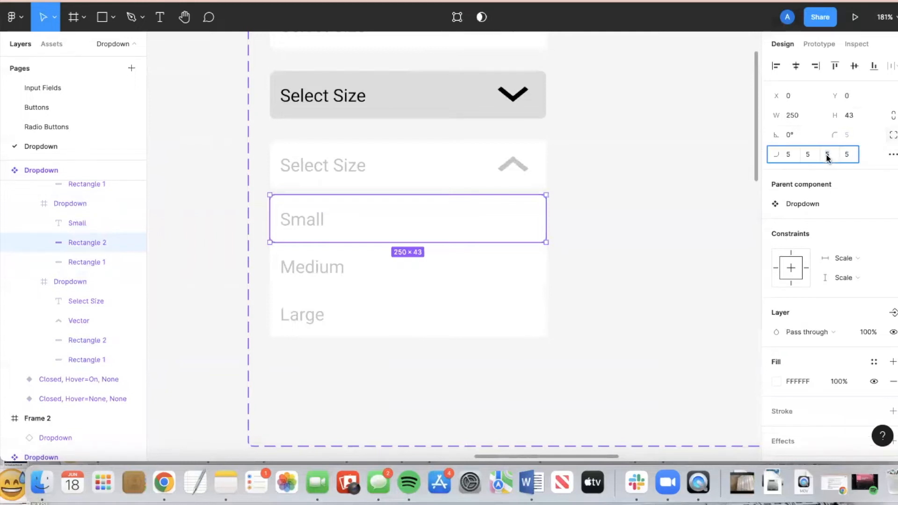
text(0)
key(Tab)
text(0)
key(Return)
click(602, 319)
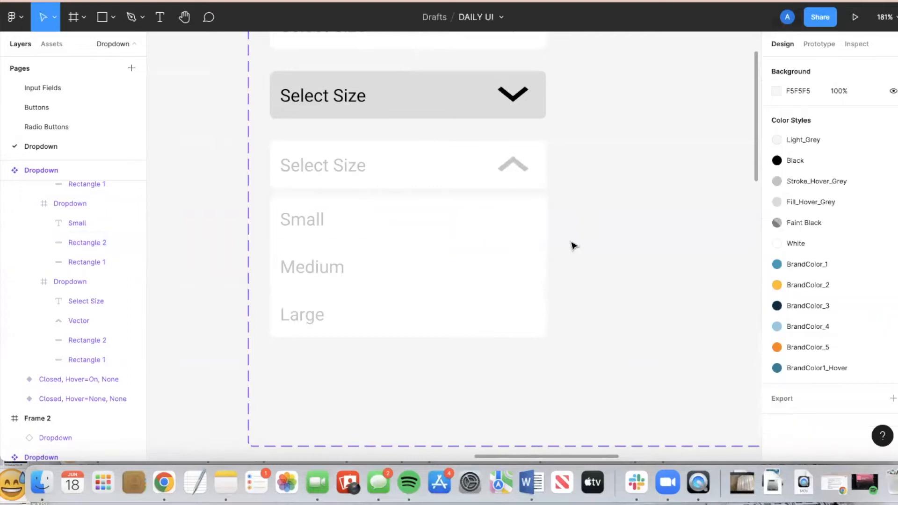
Set the corner radius of the Medium option's white background rectangle, Rectangle 2, to 0.
click(473, 267)
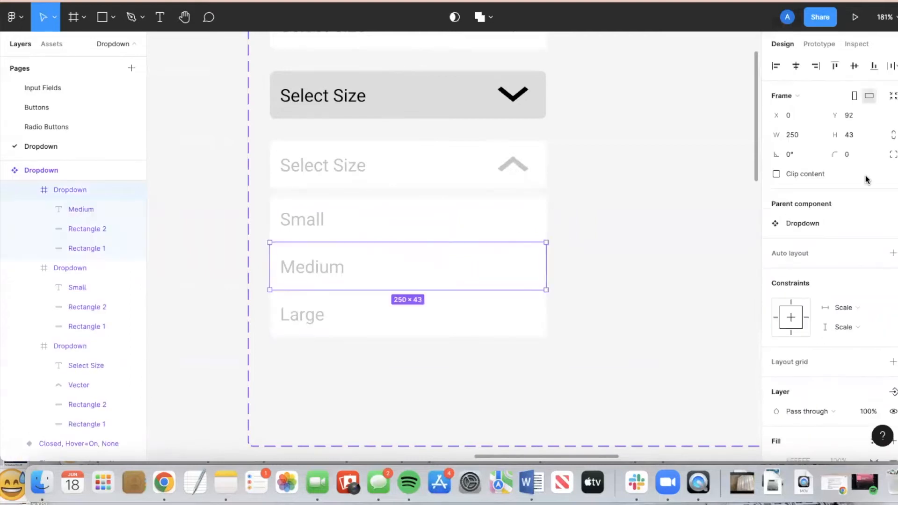
click(892, 155)
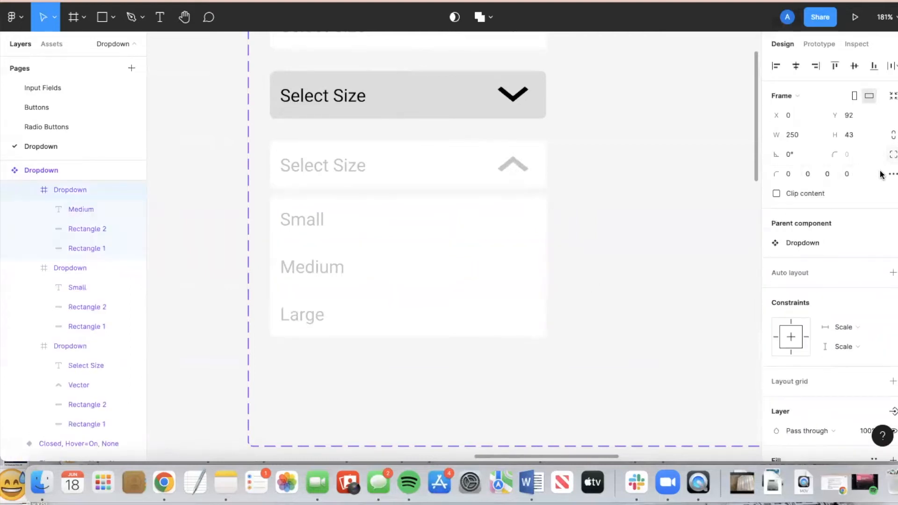
double_click(500, 269)
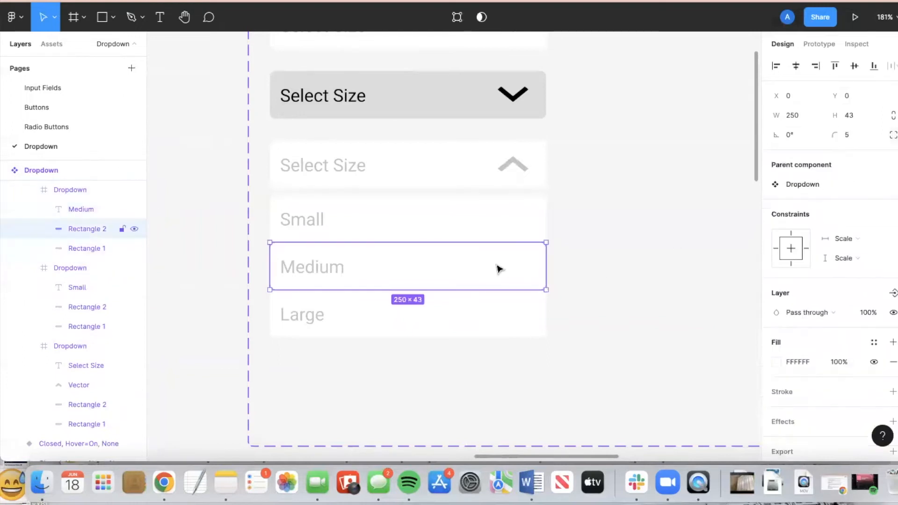
click(849, 135)
text(5)
key(Return)
Set the top corner radii of the Large option's background rectangle, Rectangle 2, to 0.
double_click(487, 316)
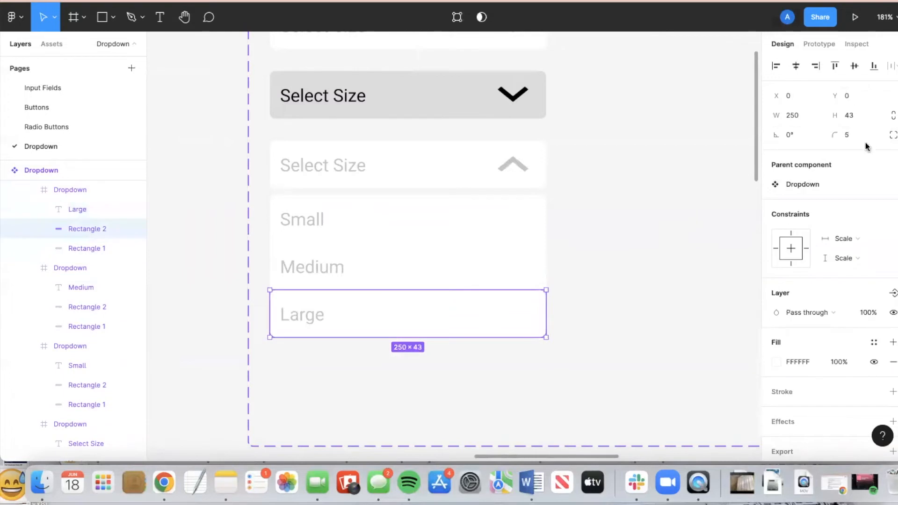
click(893, 136)
click(806, 155)
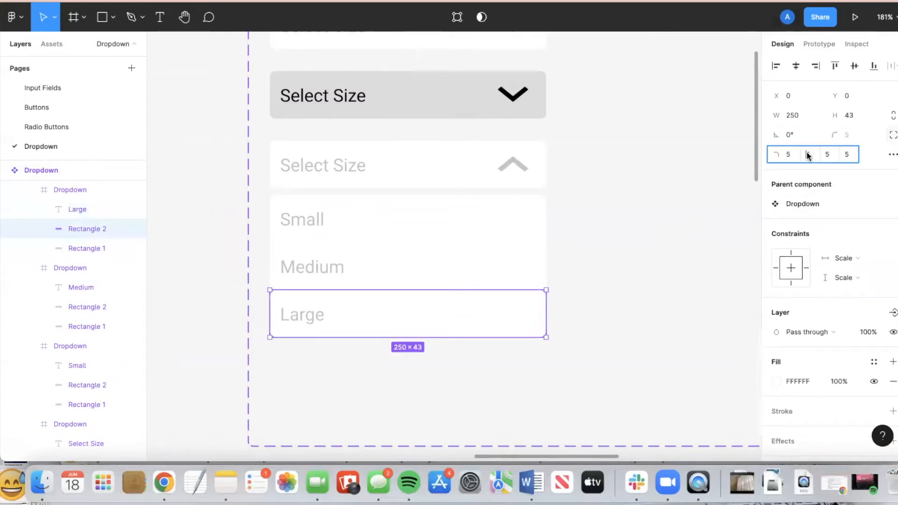
text(0)
key(Return)
click(635, 241)
Change the text colour of the Small, Medium and Large options to the Black colour style.
click(349, 307)
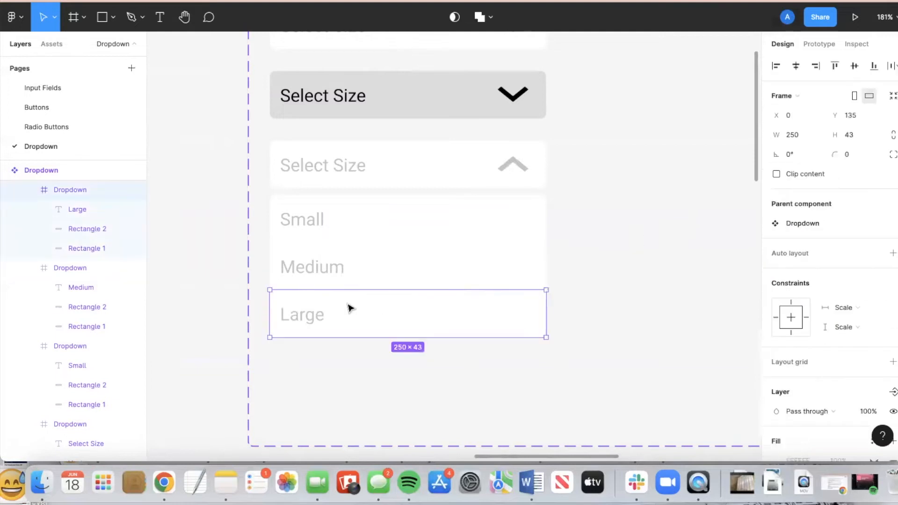
shift+click(369, 253)
shift+click(369, 225)
scroll(824, 374, down, 5)
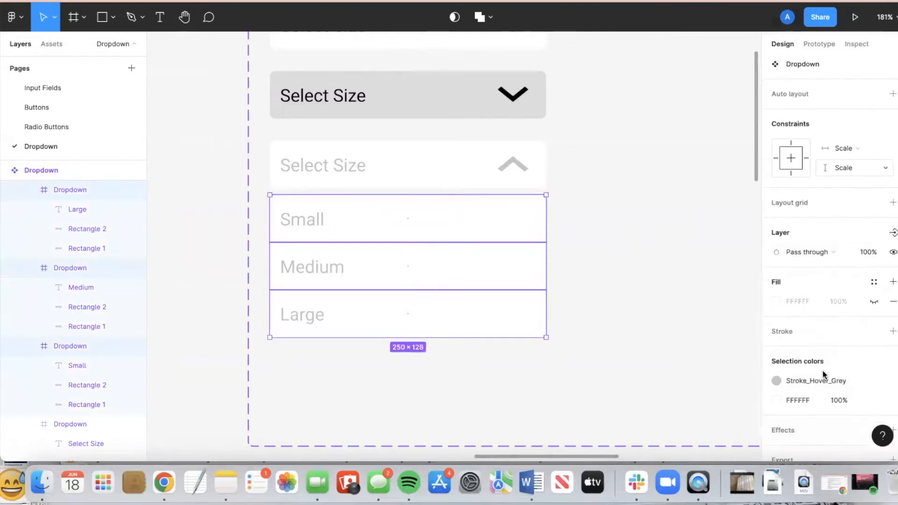
click(776, 342)
click(678, 303)
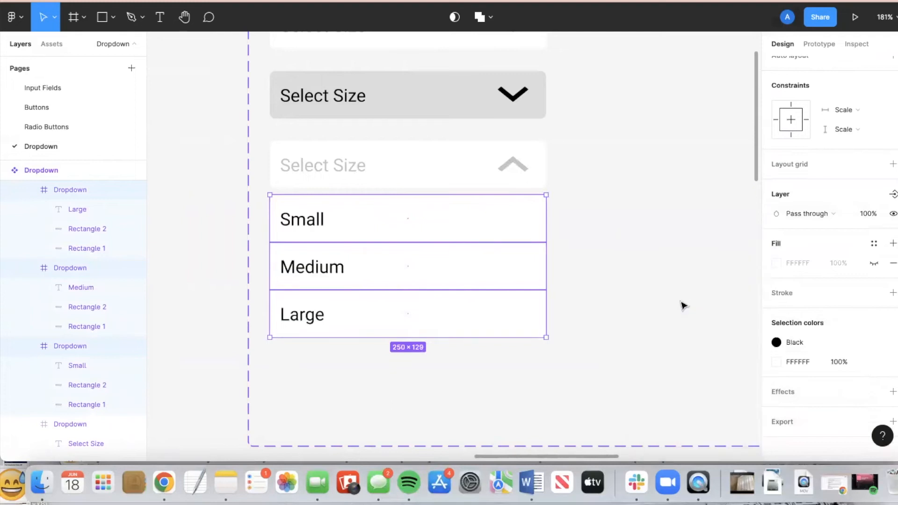
click(658, 303)
Rename the third variant so that its State property is Open, with Hover=None and Selected=None.
key(shift+0)
scroll(660, 304, right, 3)
scroll(660, 304, down, 1)
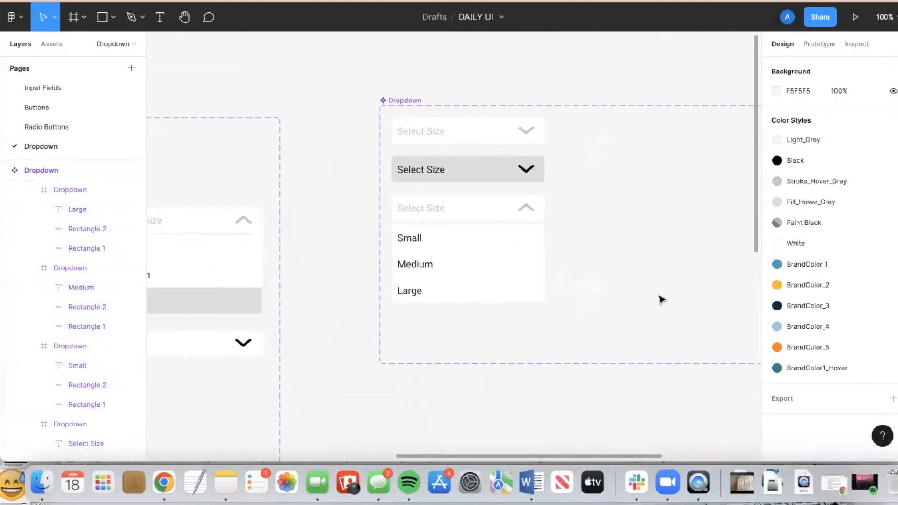
scroll(626, 189, right, 4)
scroll(625, 189, down, 1)
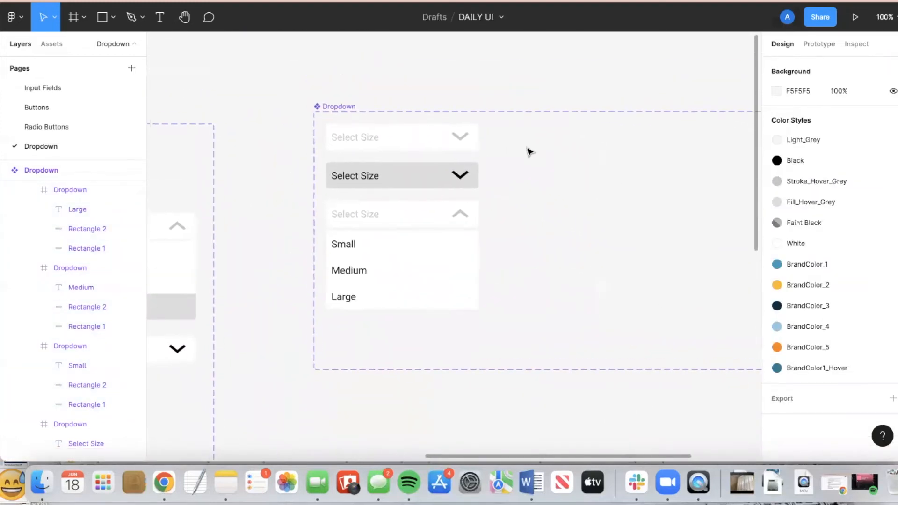
scroll(527, 150, up, 3)
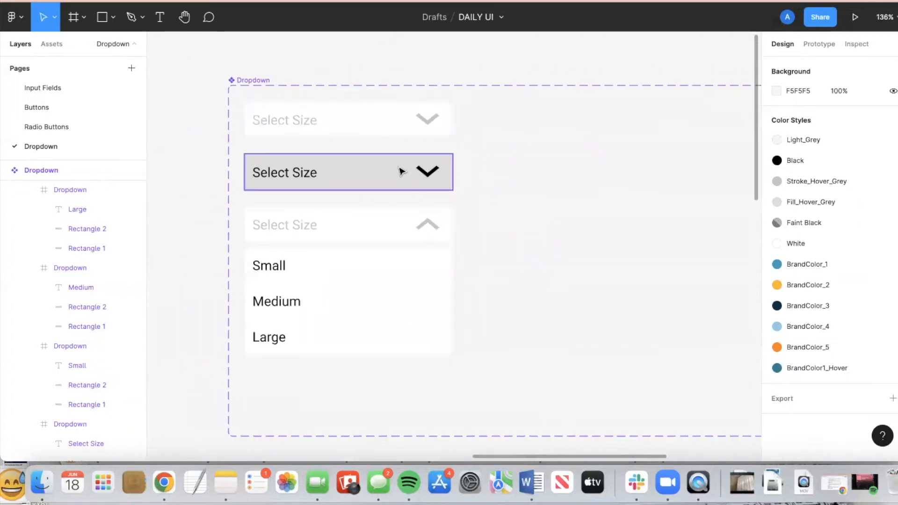
scroll(472, 380, down, 2)
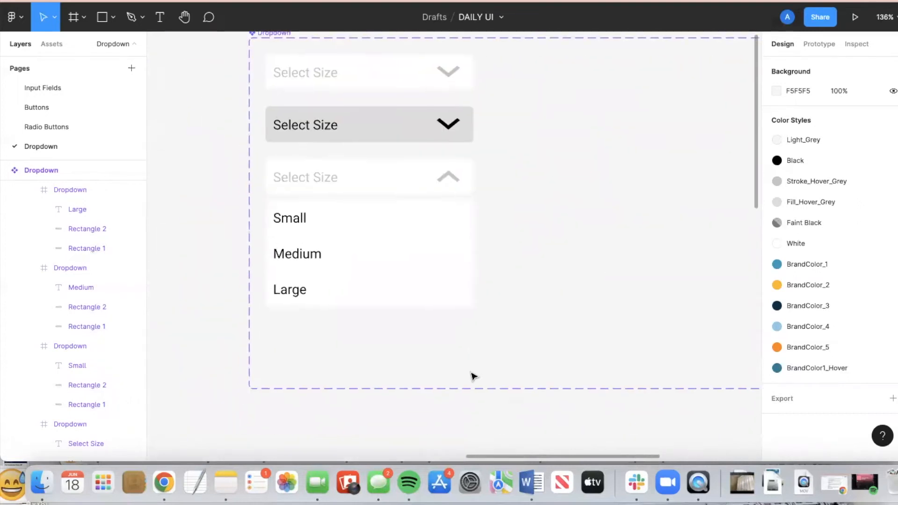
click(365, 187)
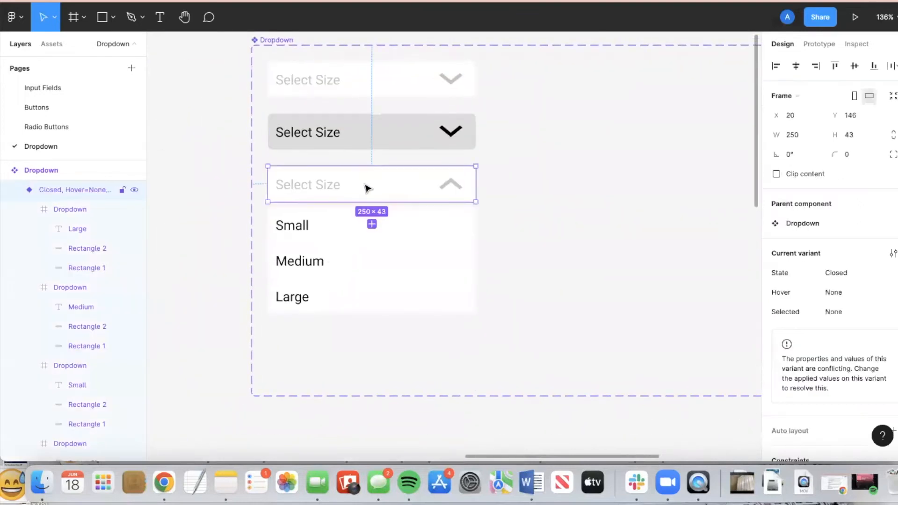
double_click(68, 189)
click(82, 187)
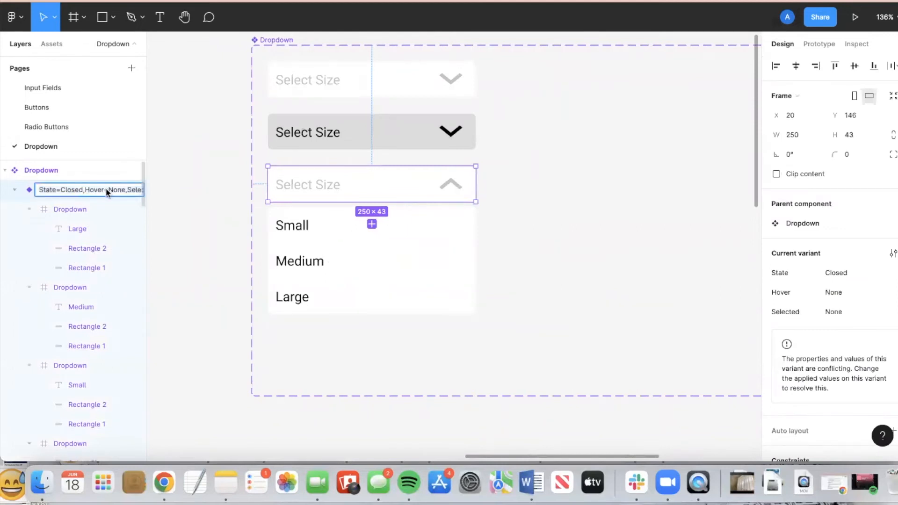
key(BackSpace)
key(BackSpace)
key(BackSpace)
key(BackSpace)
key(BackSpace)
text(Open)
key(Right)
key(Right)
key(Right)
key(Right)
key(Right)
key(Right)
key(Right)
key(Right)
key(Right)
key(Right)
key(Right)
key(Right)
key(Right)
key(Right)
key(Right)
key(Right)
key(Right)
key(Right)
key(Right)
key(Right)
click(519, 190)
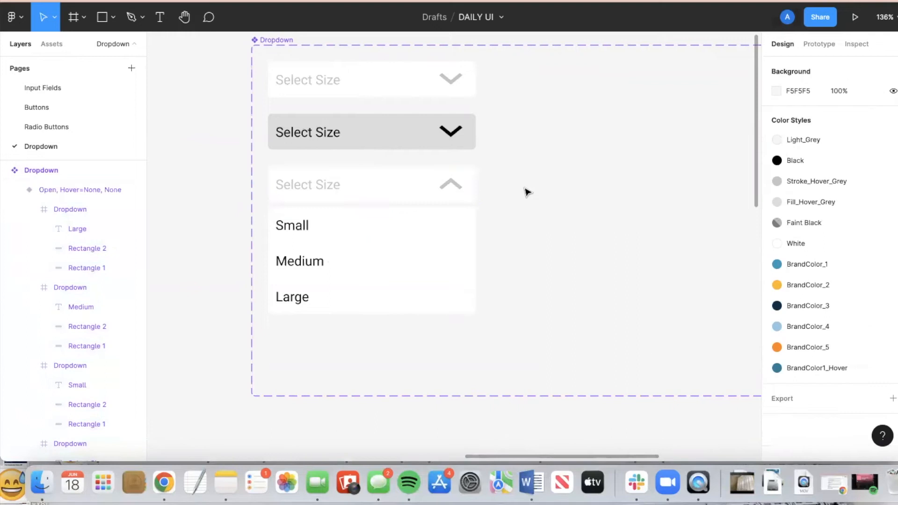
scroll(289, 186, right, 3)
click(290, 187)
key(super+v)
drag(315, 188, 531, 179)
click(585, 128)
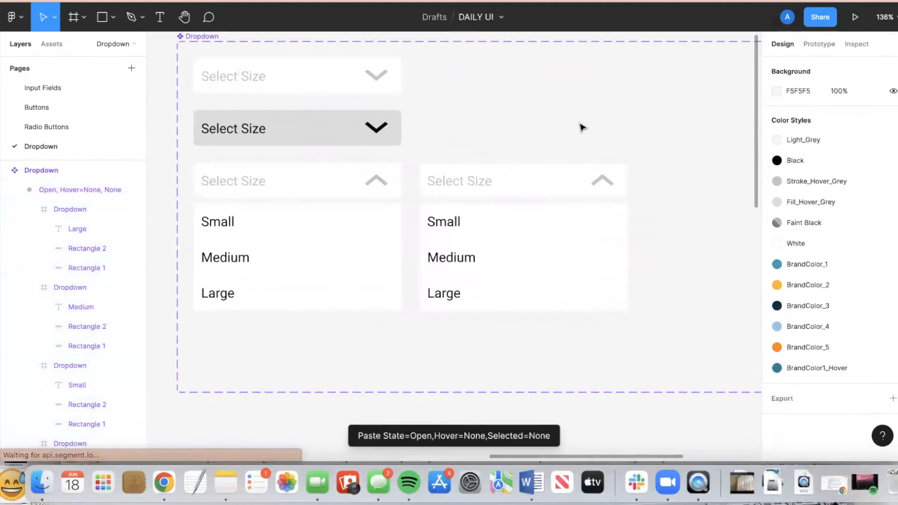
scroll(533, 197, right, 3)
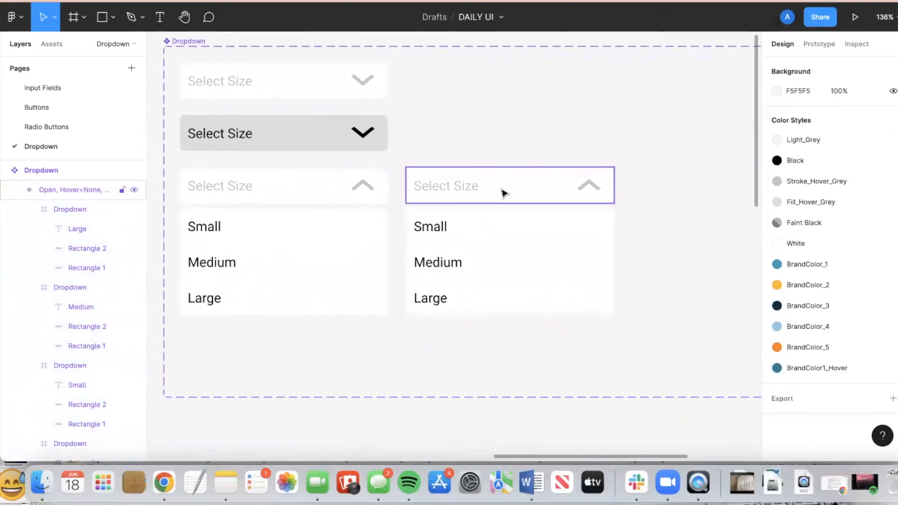
scroll(501, 194, right, 2)
scroll(502, 194, down, 1)
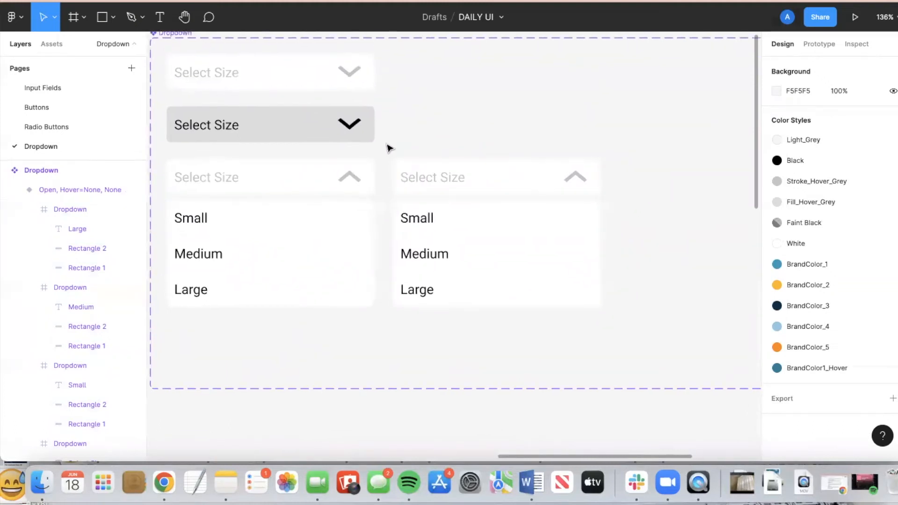
click(486, 184)
key(Delete)
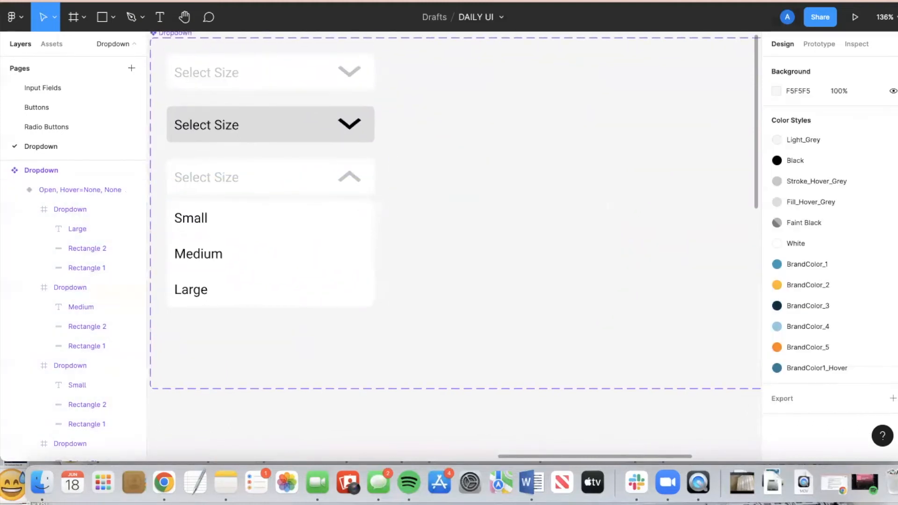
Duplicate the open variant and place the copy beside the original at X 315, Y 146.
click(290, 178)
scroll(427, 144, down, 5)
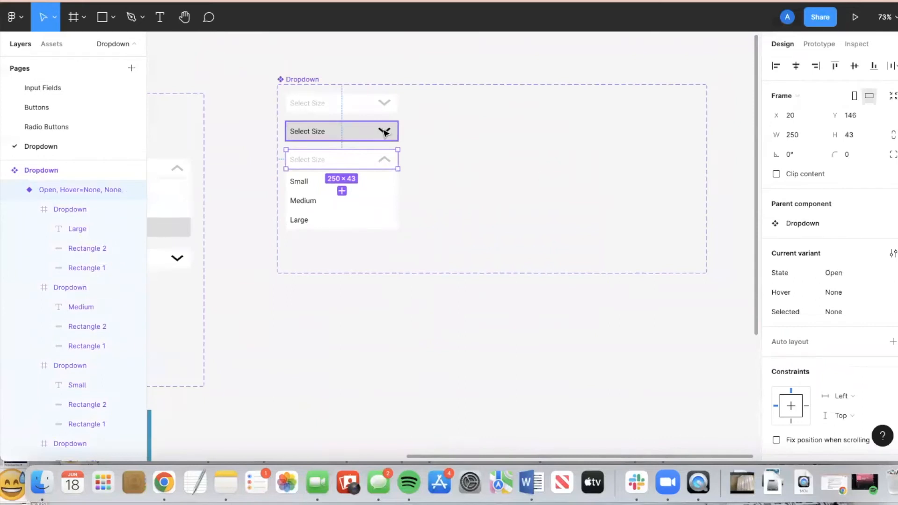
drag(344, 195, 493, 164)
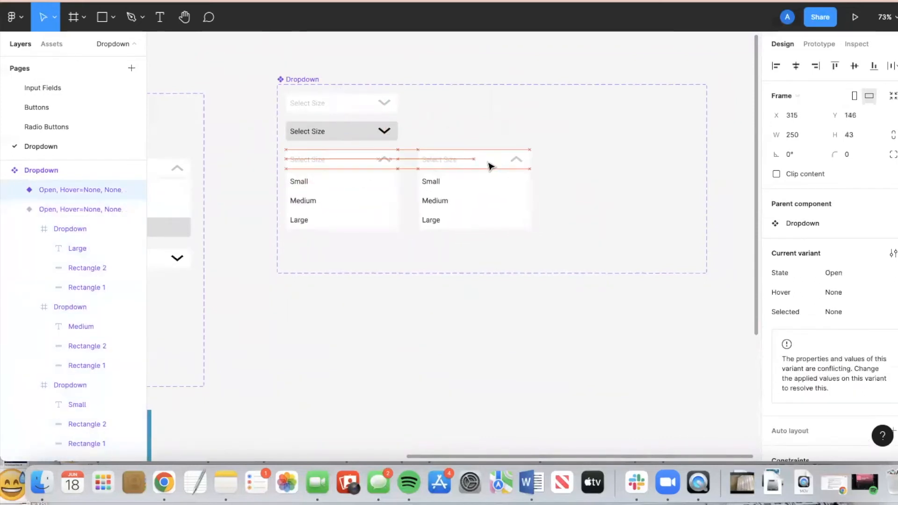
click(541, 162)
Apply the Fill_Hover_Grey colour style to the Small option's background in the copied open variant.
scroll(510, 163, up, 5)
scroll(509, 163, down, 5)
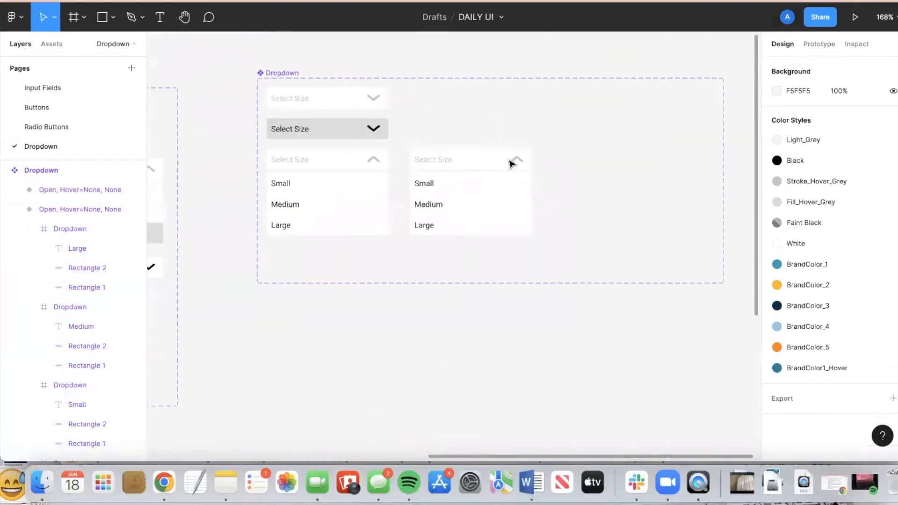
scroll(510, 164, left, 4)
scroll(510, 163, right, 4)
scroll(447, 165, up, 5)
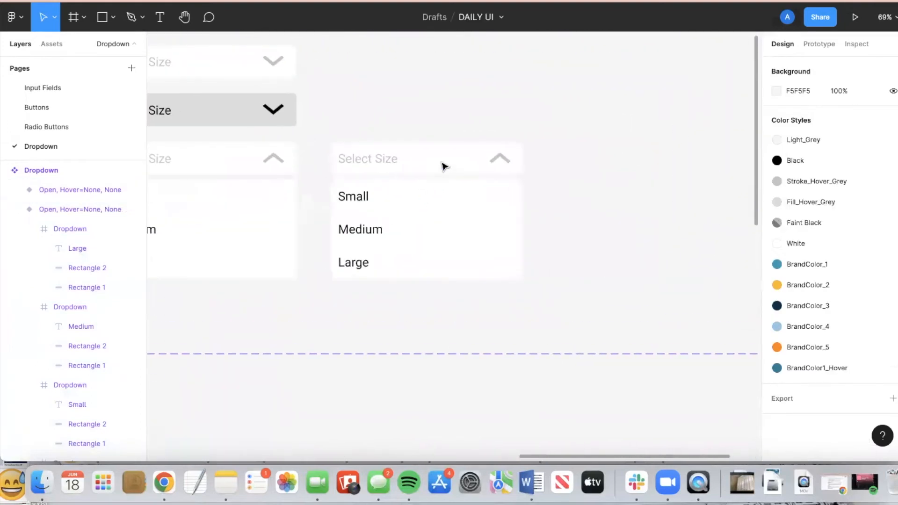
click(398, 192)
scroll(400, 190, left, 2)
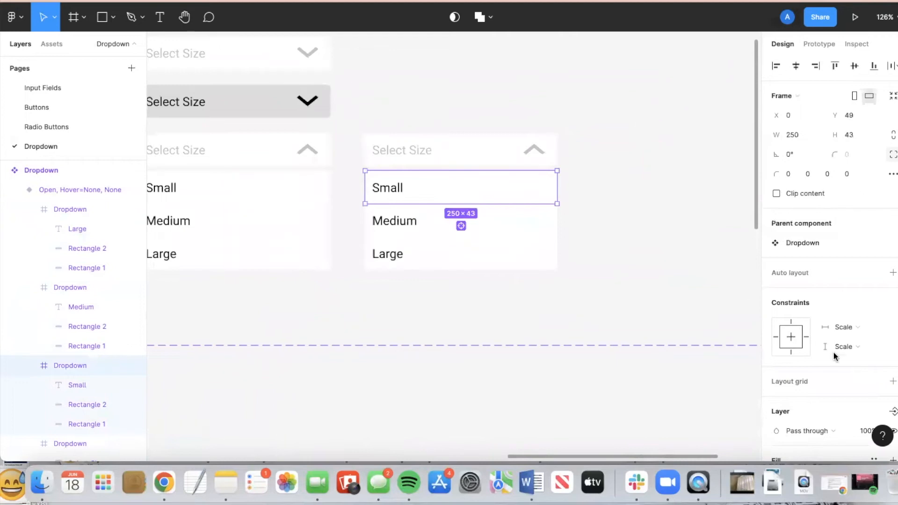
scroll(833, 353, down, 5)
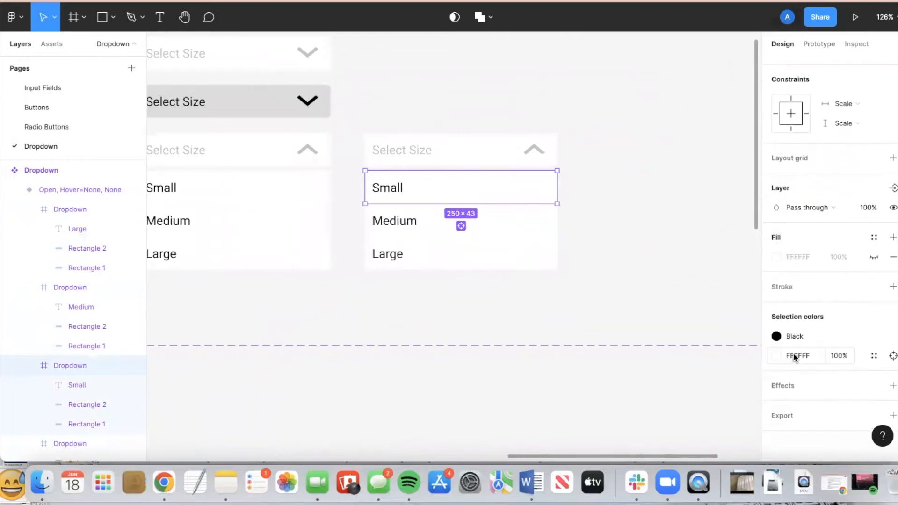
click(873, 356)
click(689, 341)
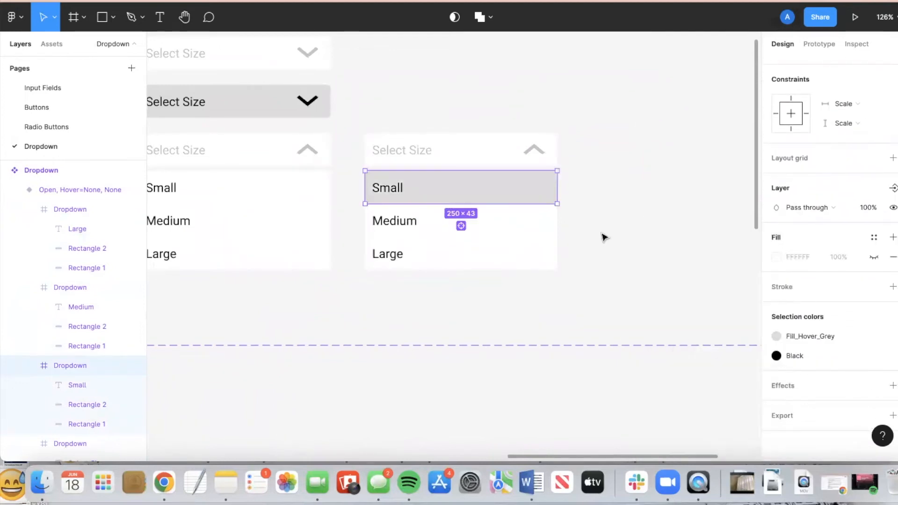
click(601, 237)
Widen the Dropdown component set on its right side to make room for another variant.
scroll(601, 237, down, 5)
scroll(651, 229, right, 2)
click(325, 140)
drag(626, 249, 748, 248)
click(538, 356)
Duplicate the open variant with the grey Small option and place the copy at X 610, Y 146.
click(461, 209)
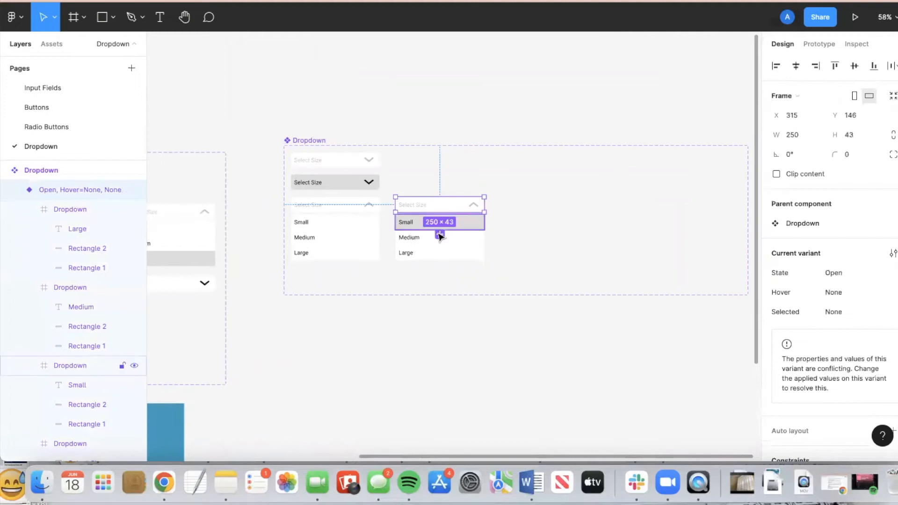
drag(451, 209, 553, 207)
scroll(594, 209, right, 1)
scroll(594, 209, up, 3)
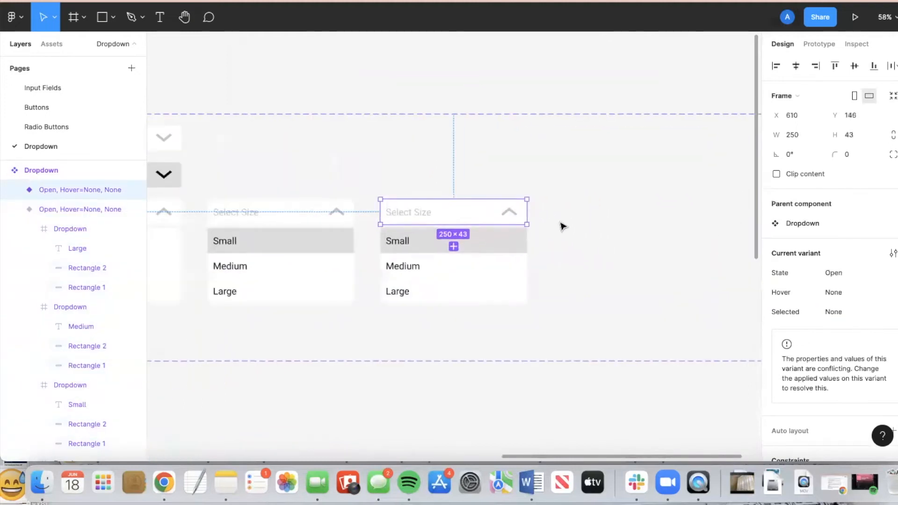
Detach the grey style from the Small option's Rectangle 2 in the newest copy and set its fill to FFFFFF.
click(477, 262)
click(503, 243)
scroll(830, 340, down, 5)
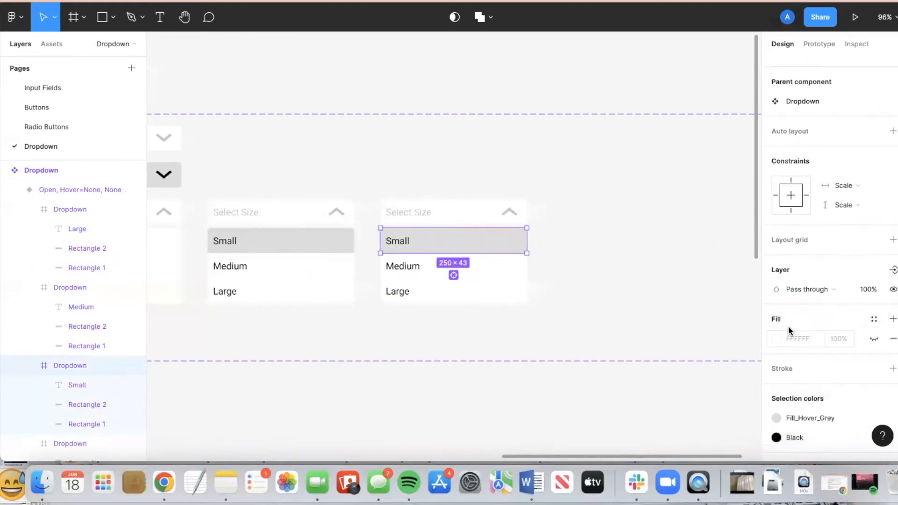
scroll(853, 349, down, 3)
click(478, 239)
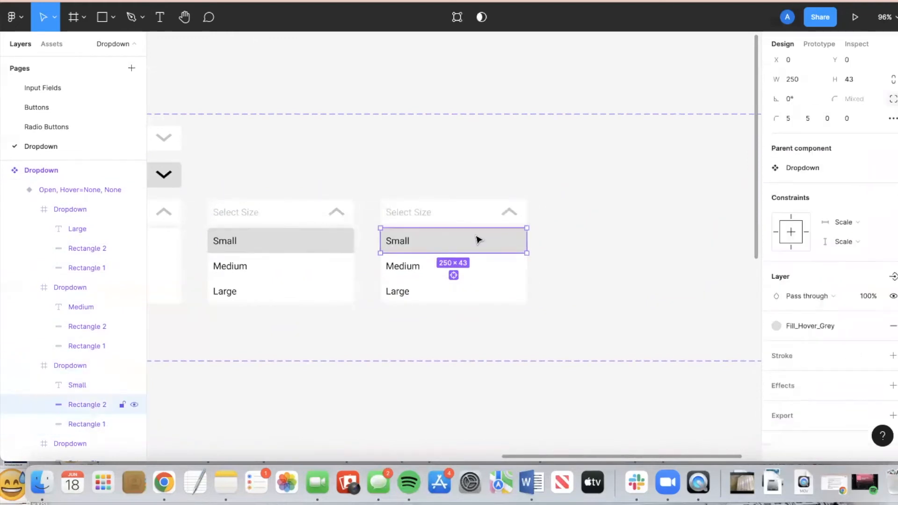
click(874, 326)
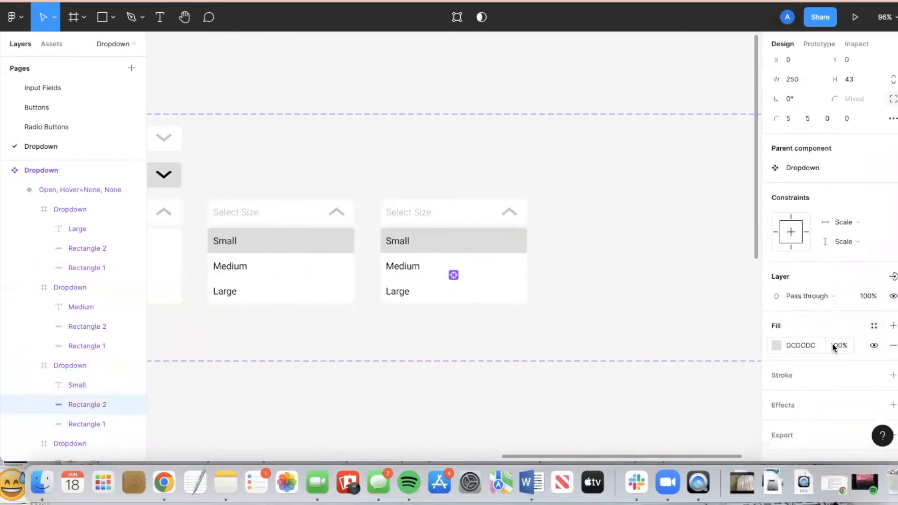
click(776, 344)
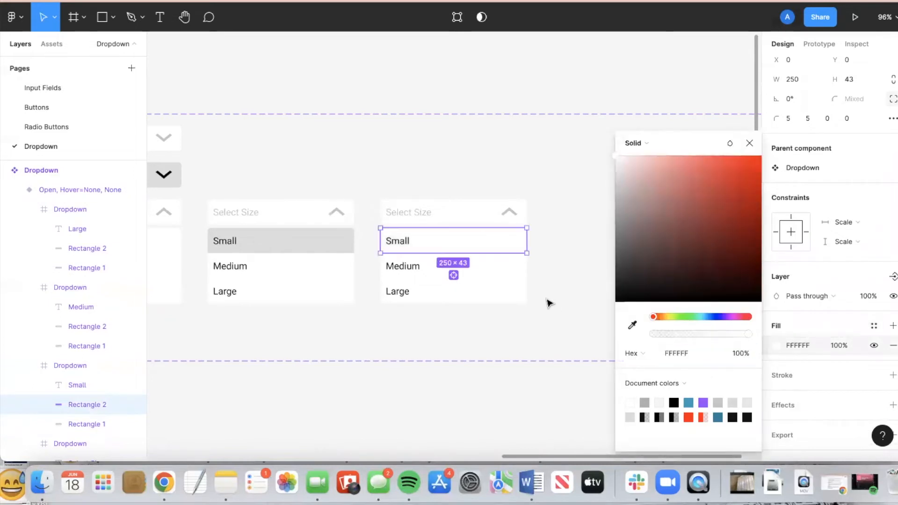
click(545, 302)
Apply the Fill_Hover_Grey colour style to the Medium option's Rectangle 2 in the newest open variant.
click(471, 265)
scroll(784, 362, down, 5)
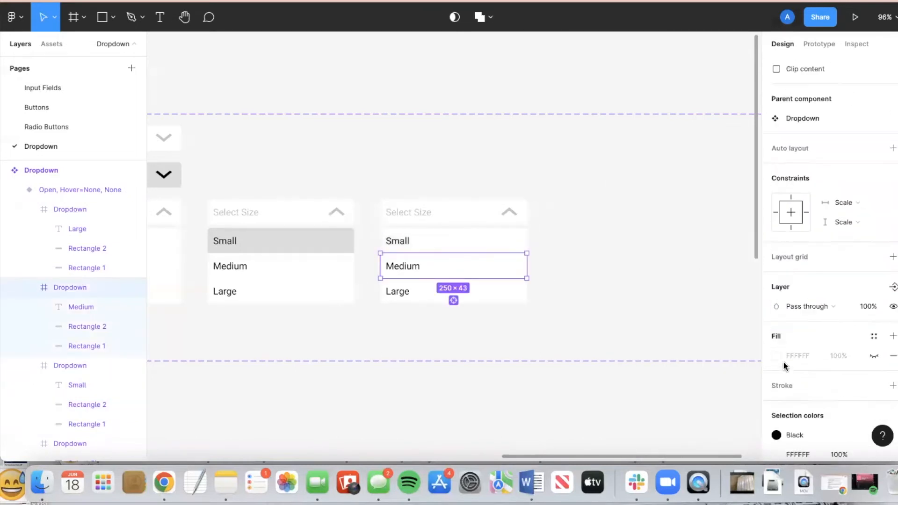
double_click(498, 275)
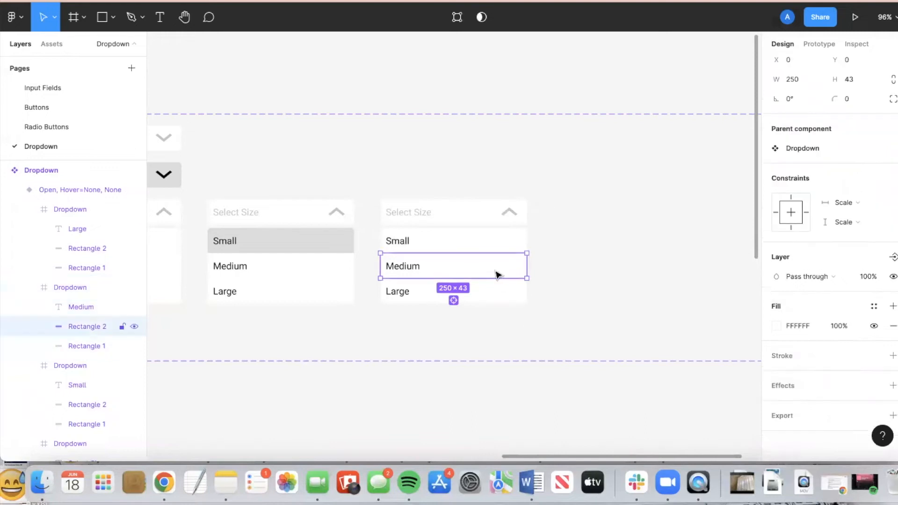
click(873, 307)
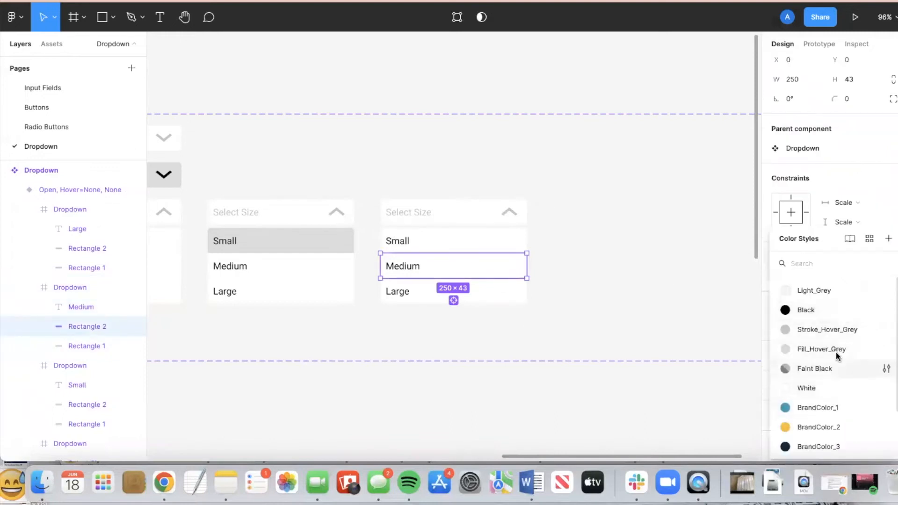
click(823, 351)
click(624, 266)
Duplicate the open variant with the grey Medium option and place the copy beside it in the same row.
click(469, 208)
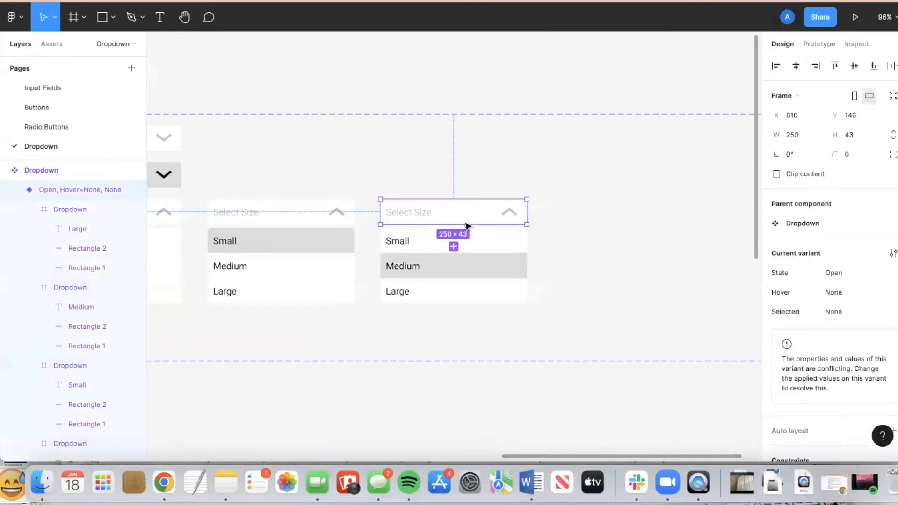
click(453, 246)
drag(494, 219, 647, 216)
Replace the Fill_Hover_Grey style with the White colour style on the Medium option of the newest open copy.
double_click(622, 269)
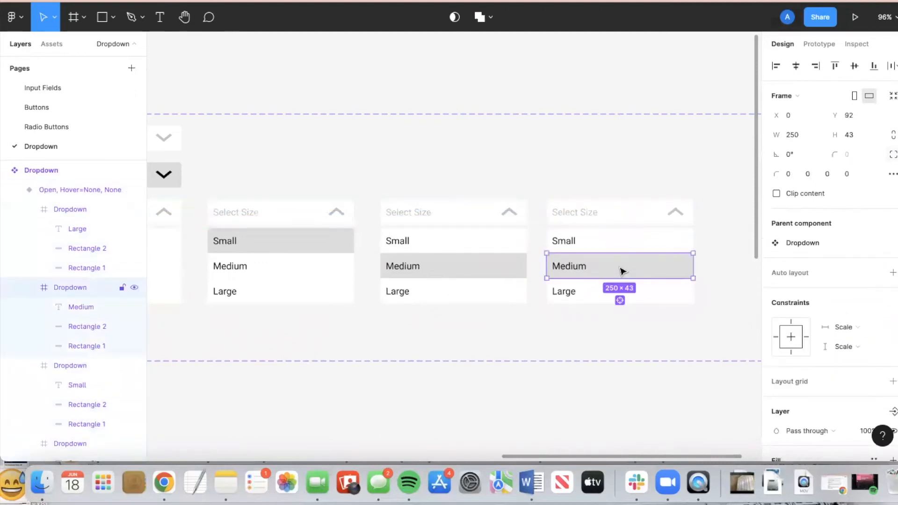
scroll(706, 286, right, 3)
scroll(702, 289, down, 1)
scroll(829, 334, down, 5)
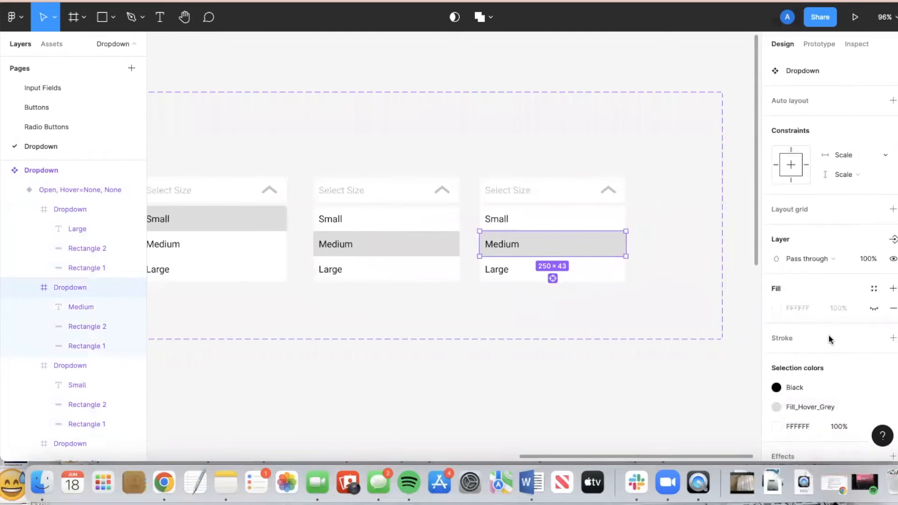
scroll(802, 364, down, 2)
click(774, 358)
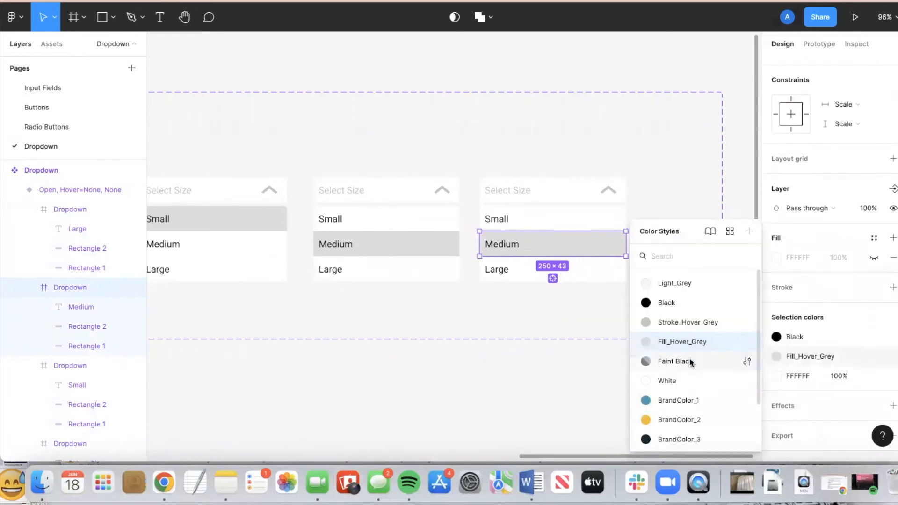
click(687, 380)
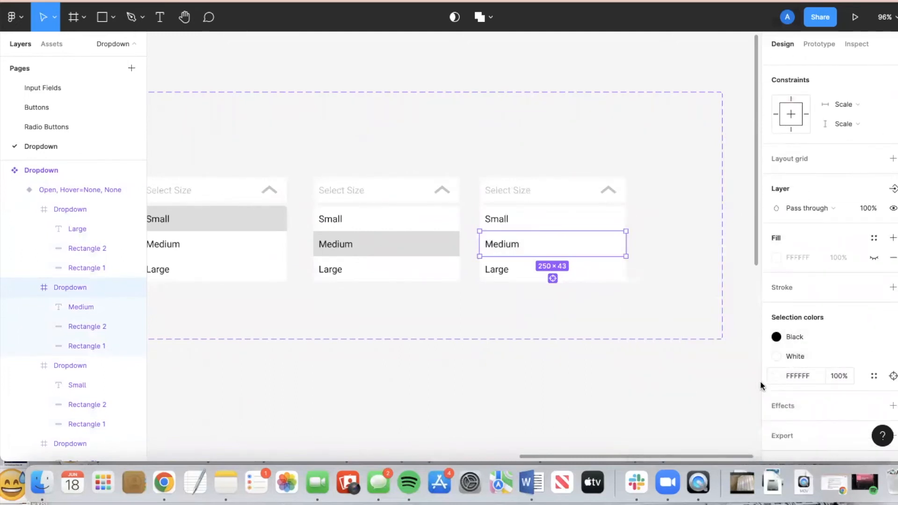
click(775, 376)
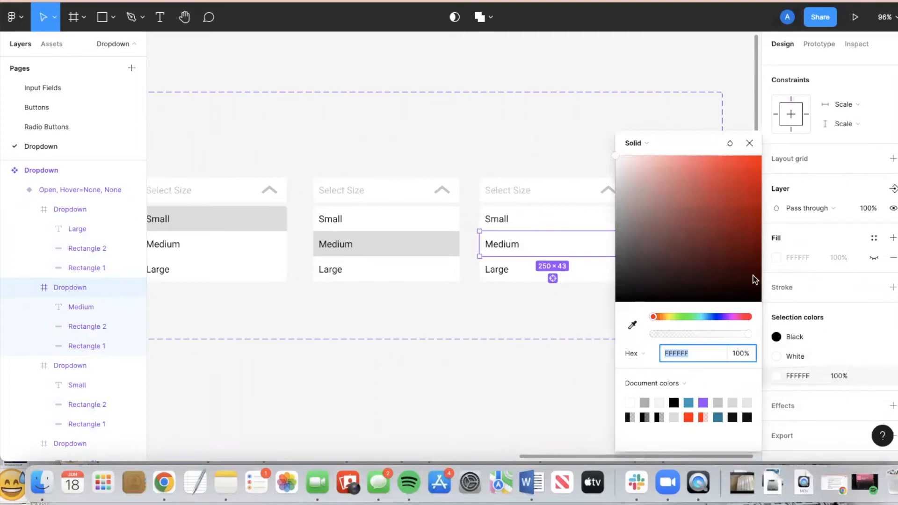
click(873, 376)
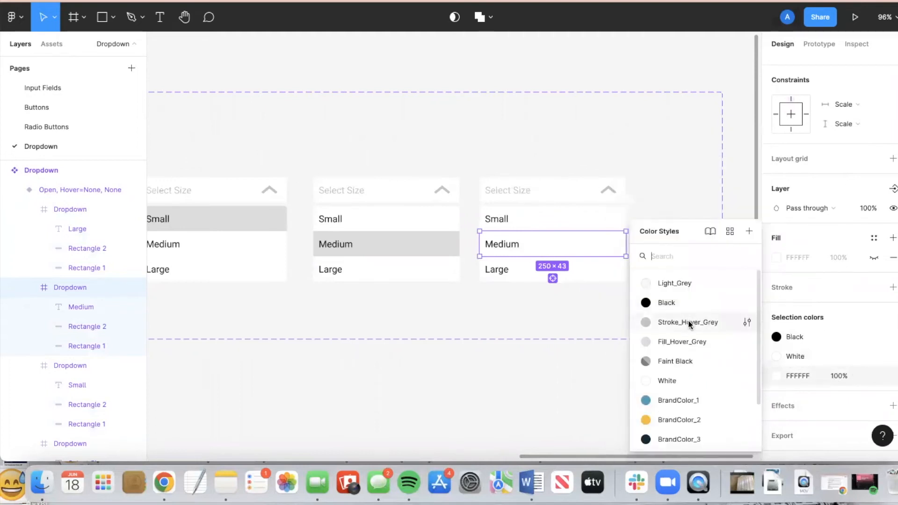
click(690, 335)
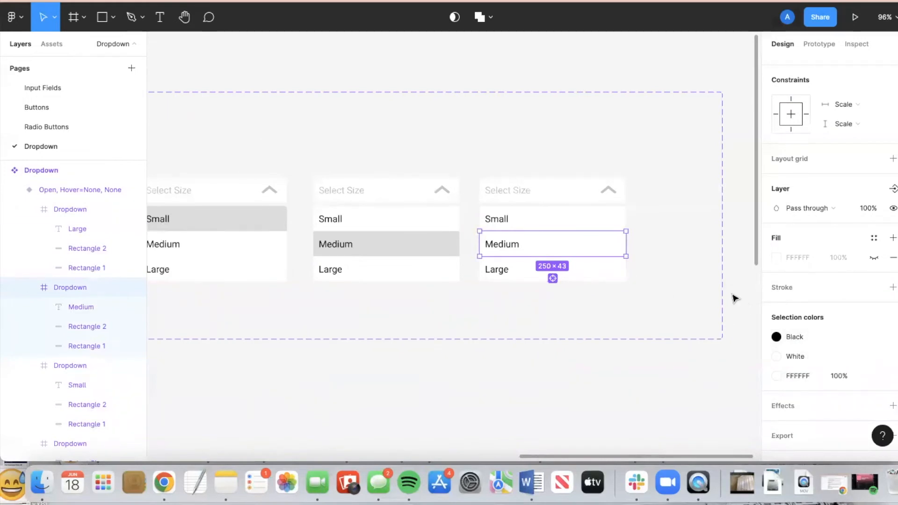
click(669, 269)
Apply the Fill_Hover_Grey colour style to the Large option's Rectangle 2 in the newest open copy.
click(585, 267)
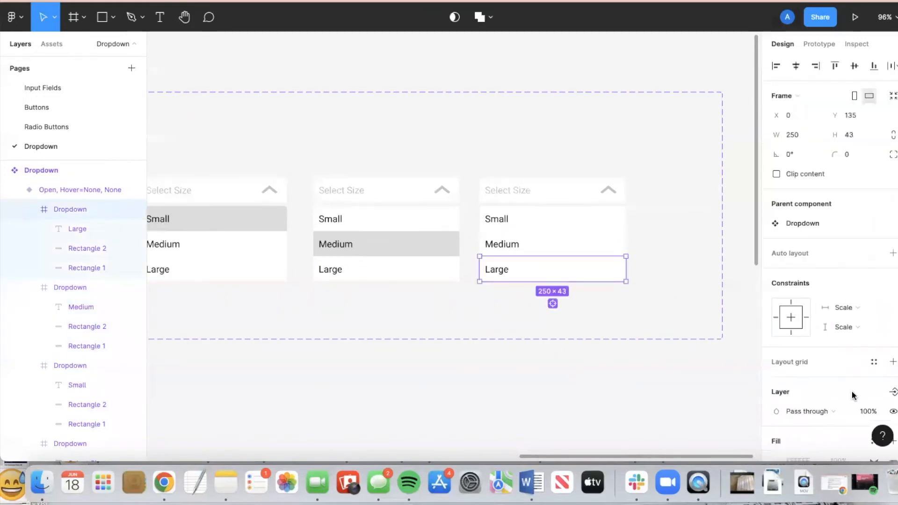
scroll(852, 394, down, 5)
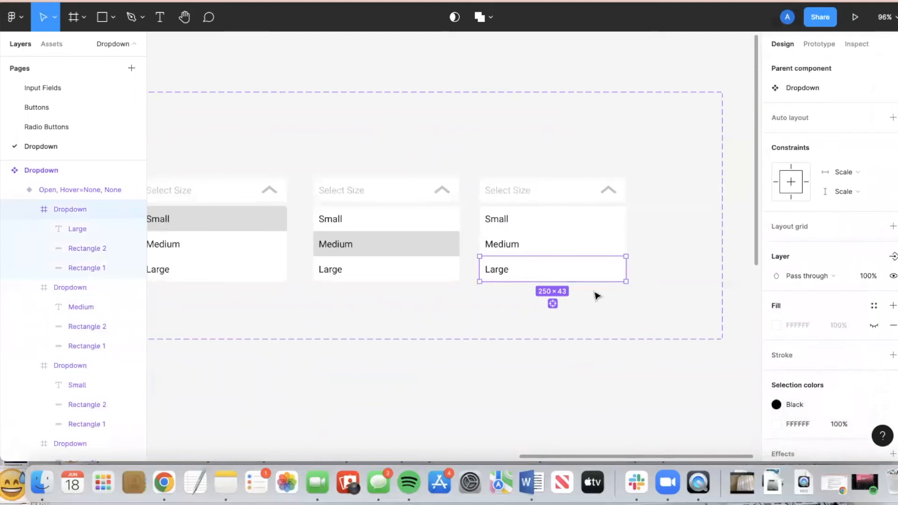
double_click(593, 272)
click(874, 306)
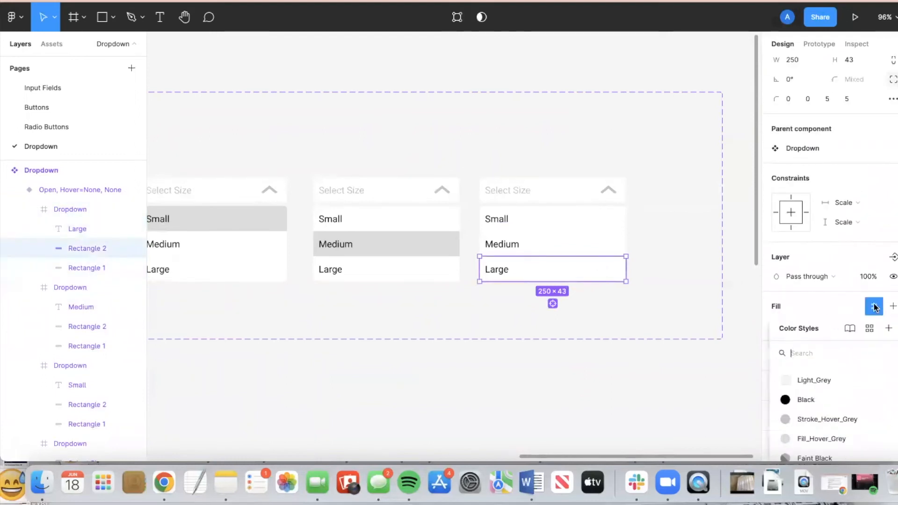
click(831, 345)
click(675, 275)
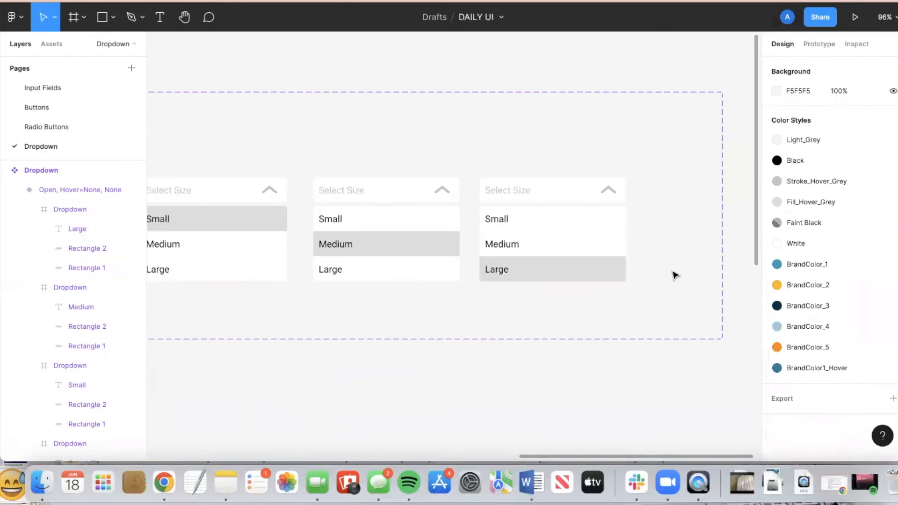
Duplicate the default closed Select Size variant and place the copy at X 315, Y 75.
scroll(675, 275, left, 5)
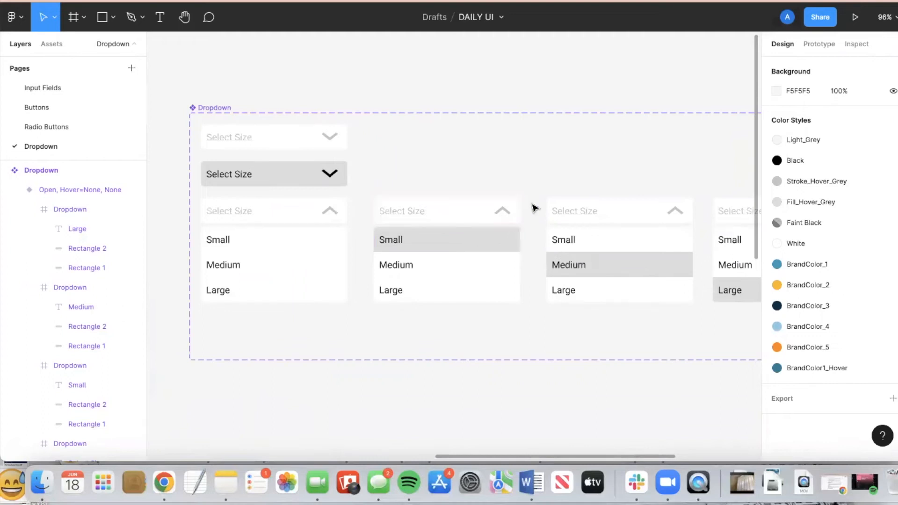
click(299, 139)
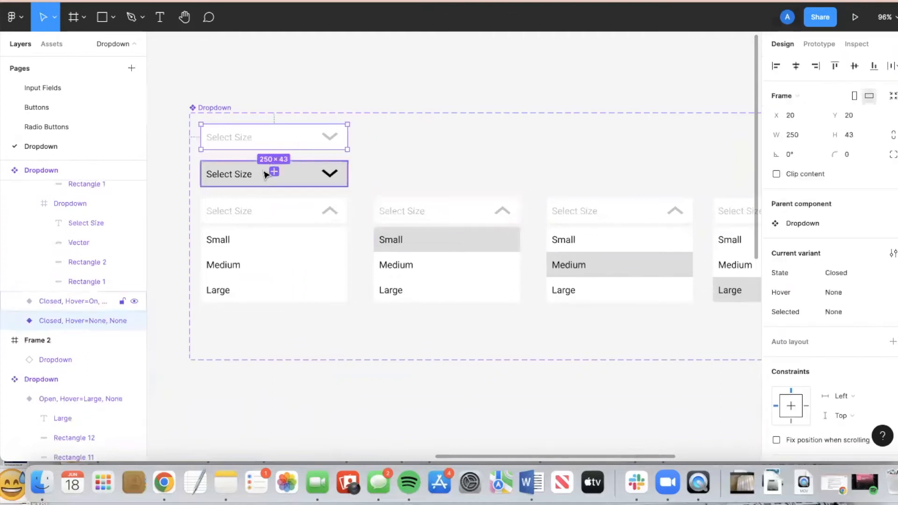
drag(292, 143, 448, 169)
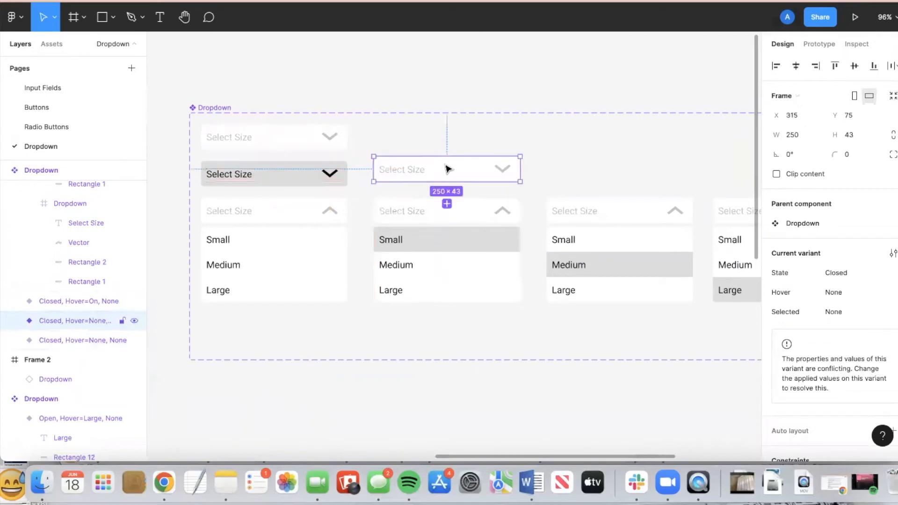
Change the label text of the copied closed variant to Small.
double_click(415, 168)
double_click(415, 170)
text(Small)
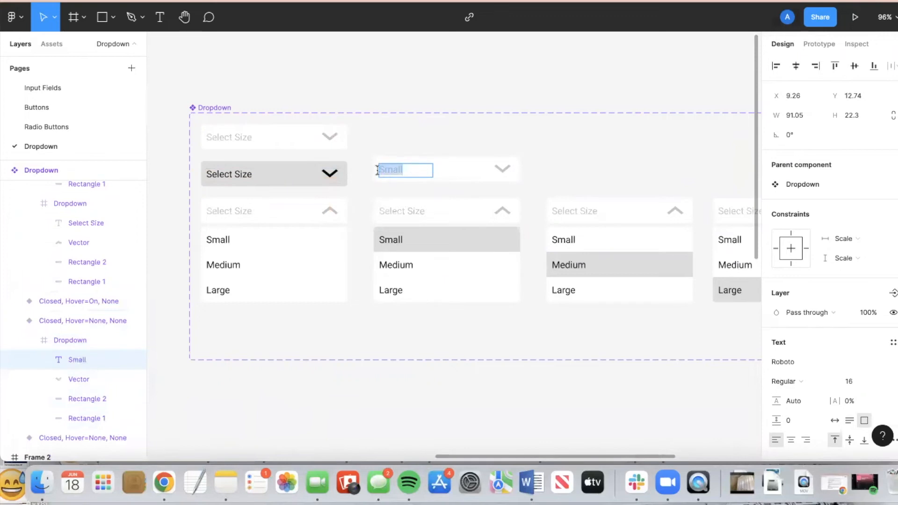
key(Escape)
key(Escape)
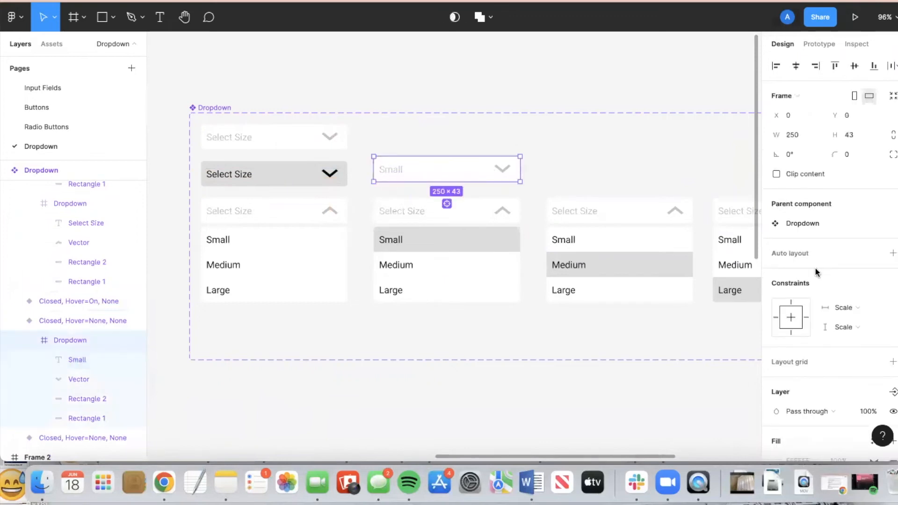
Replace the Stroke_Hover_Grey style with Black on the label and arrow of the closed Small variant.
scroll(815, 271, down, 1)
click(776, 358)
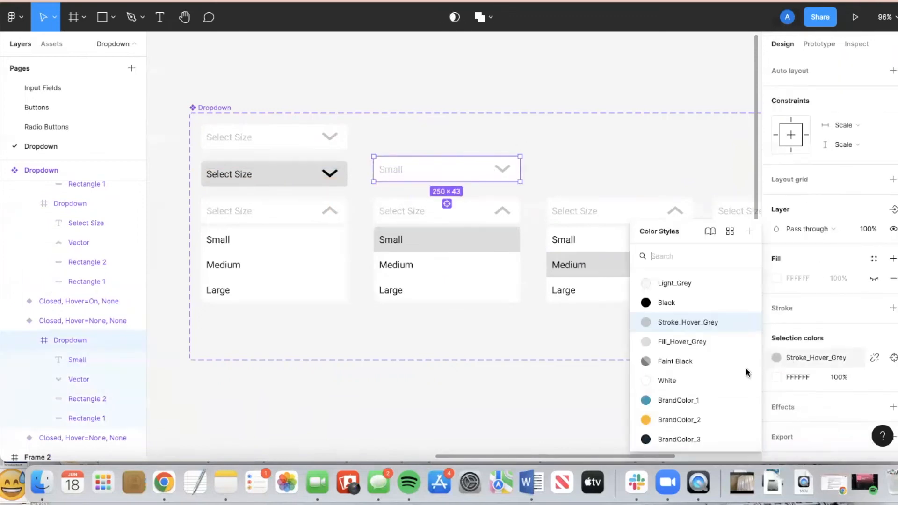
click(680, 306)
click(578, 142)
Duplicate the closed Small variant and place the copy at X 619, Y 75, above the open variant with grey Medium.
scroll(522, 143, right, 3)
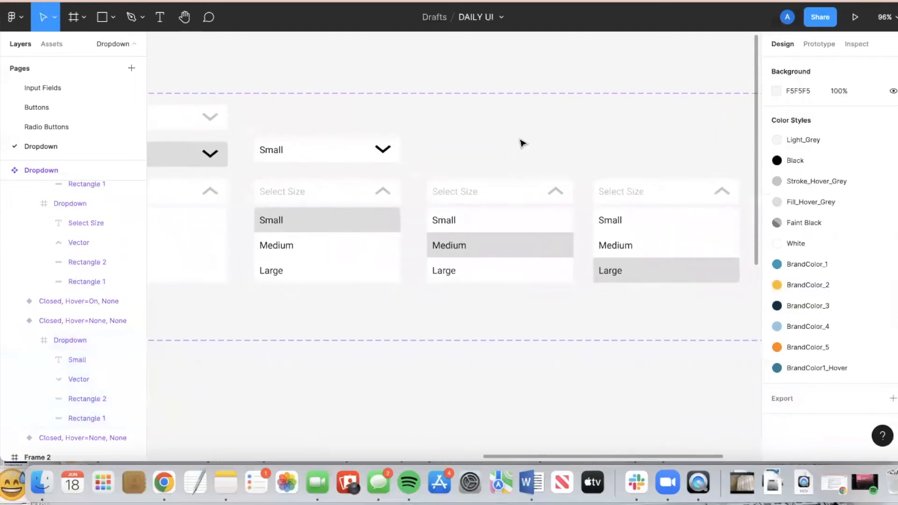
click(318, 153)
click(328, 184)
drag(353, 160, 526, 155)
Change the label text of the new closed copy to Medium.
double_click(449, 150)
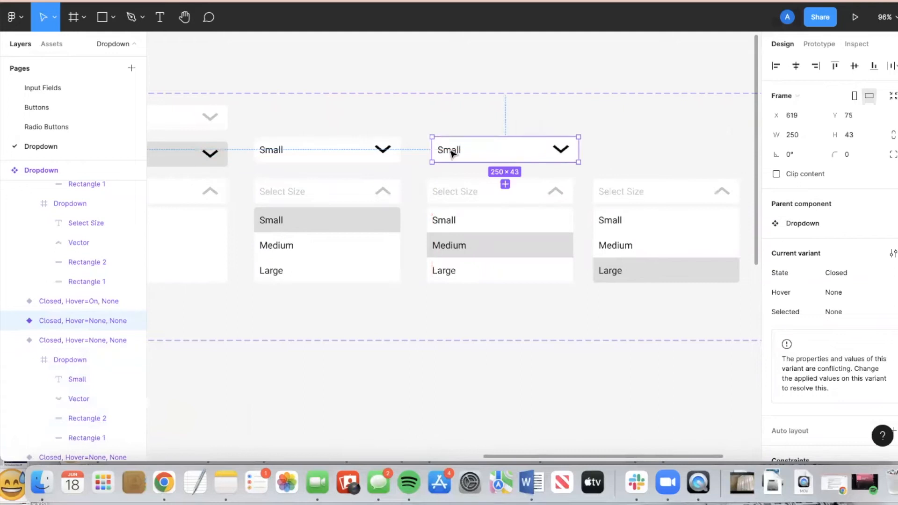
double_click(455, 152)
text(Medium)
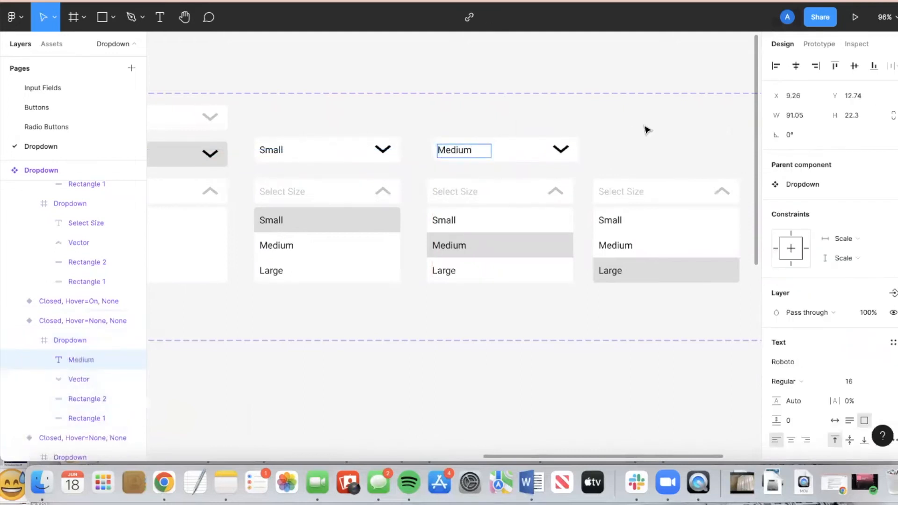
key(Escape)
Duplicate the closed Medium dropdown and place the copy above the open variant with the grey Large option.
scroll(646, 130, right, 5)
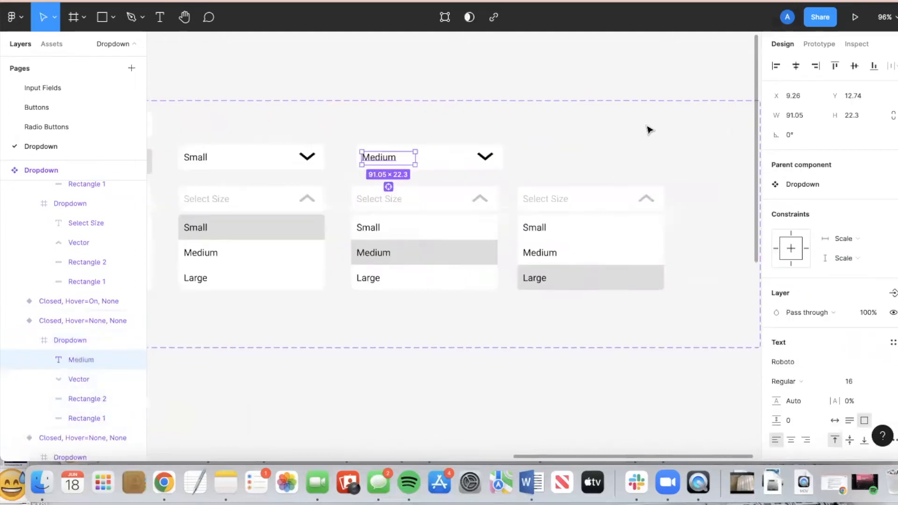
key(Escape)
key(ctrl+v)
drag(394, 161, 559, 165)
Change the label text of the last closed copy to Large.
double_click(491, 163)
double_click(488, 160)
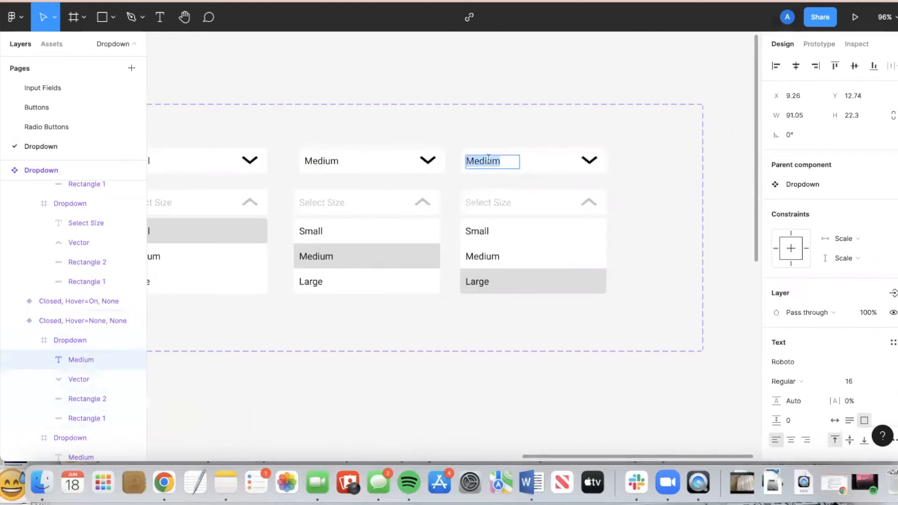
click(534, 132)
click(535, 132)
Shift the closed Medium variant slightly left to line it up with the open variant below it.
scroll(535, 132, left, 4)
scroll(534, 133, down, 3)
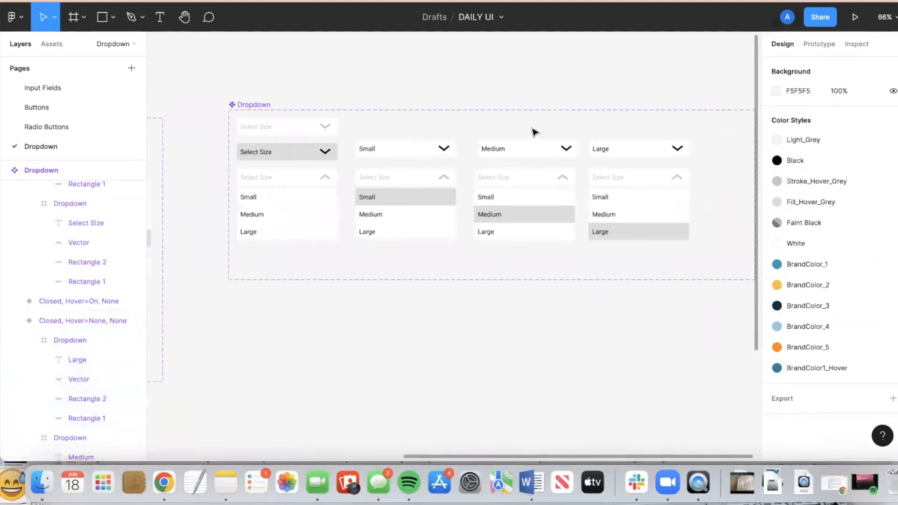
click(523, 152)
drag(523, 153, 518, 153)
click(510, 125)
scroll(377, 120, up, 1)
click(286, 187)
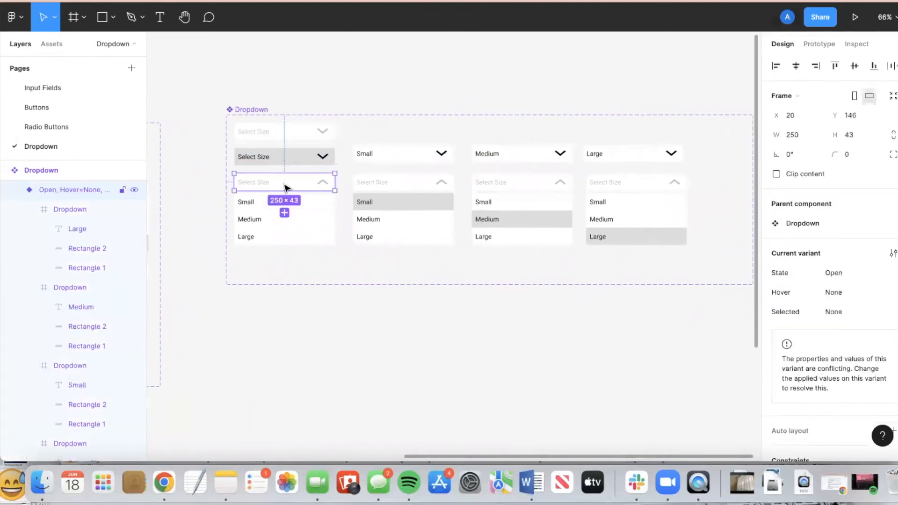
double_click(77, 188)
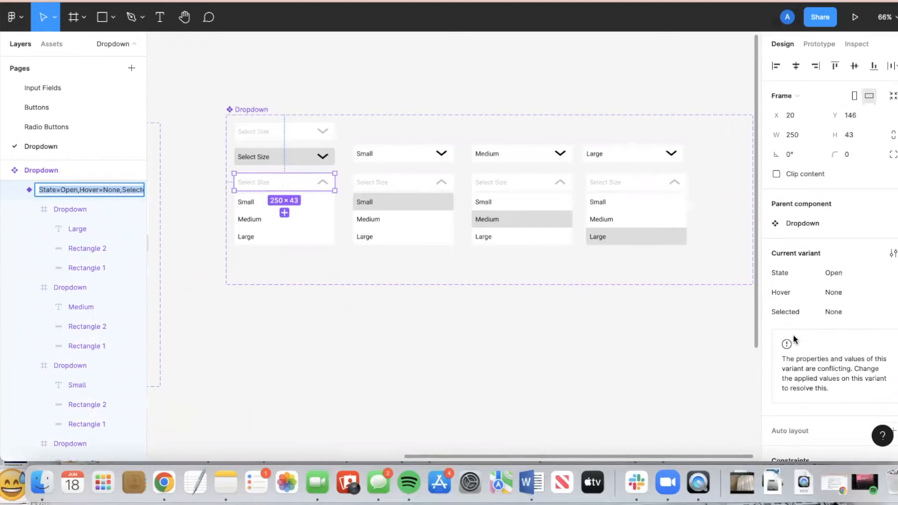
click(469, 330)
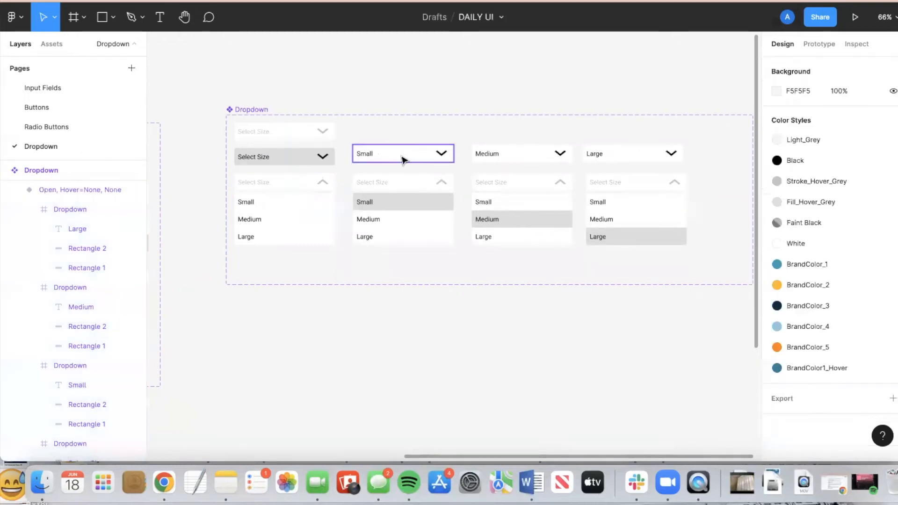
Set the Hover property to Small for the open variant with the grey Small option.
click(400, 179)
click(842, 293)
text(Small)
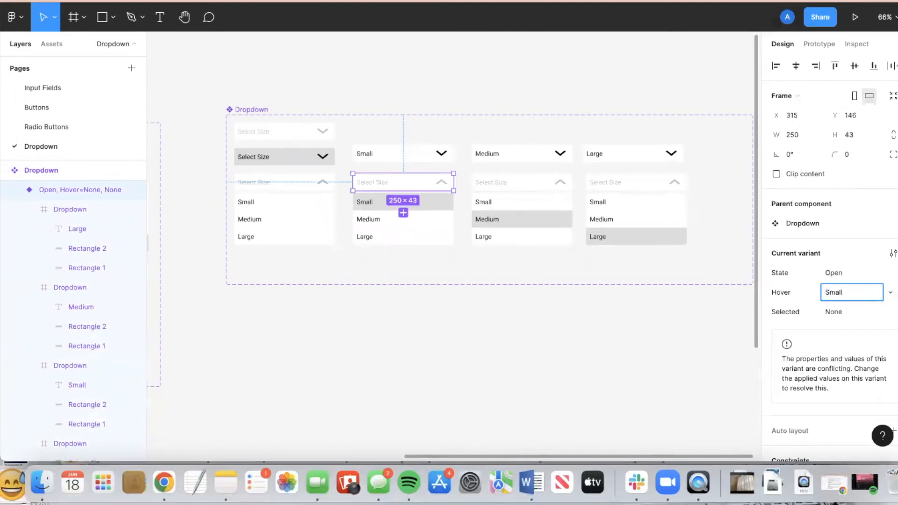
key(Return)
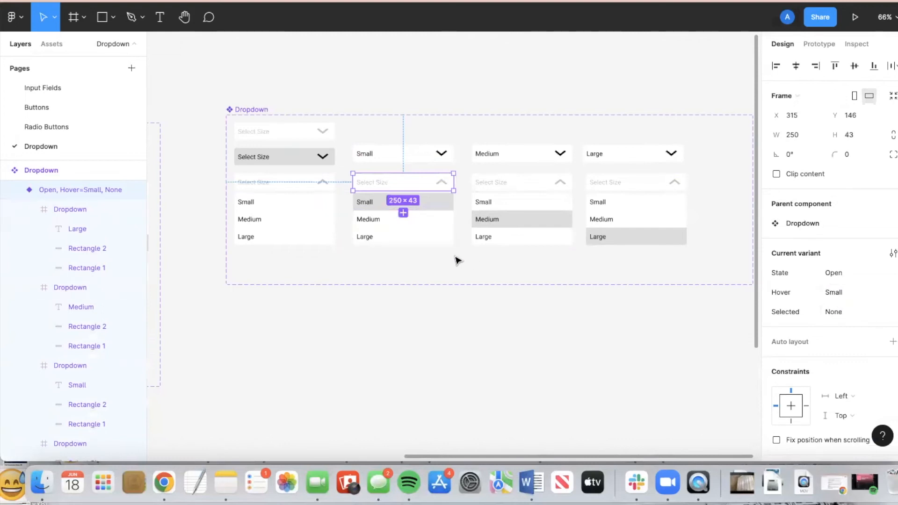
Set the Hover property to Medium for the open variant with the grey Medium option.
scroll(515, 211, right, 2)
scroll(514, 211, up, 1)
click(487, 201)
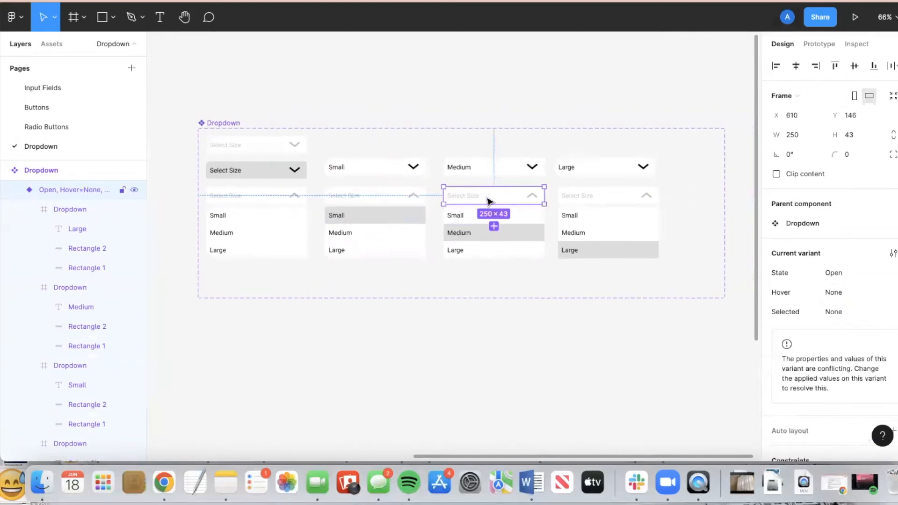
click(844, 291)
double_click(844, 293)
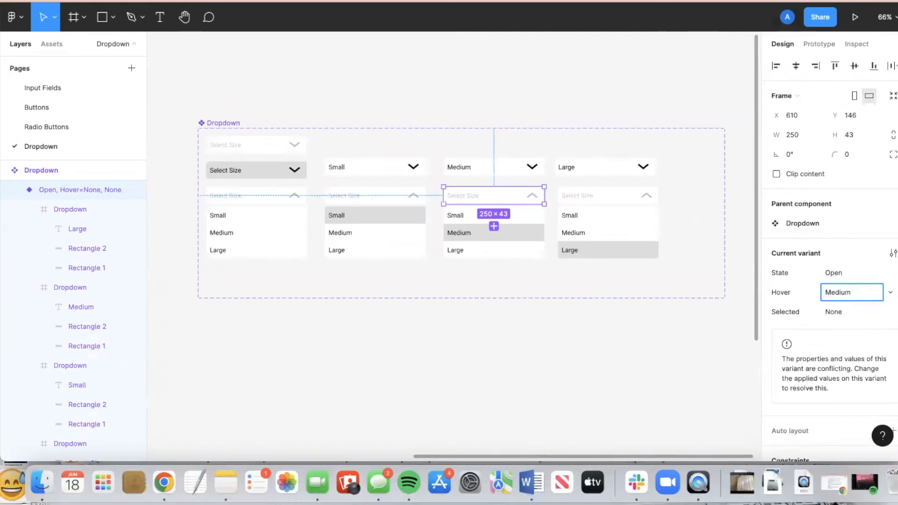
key(Return)
click(602, 330)
scroll(601, 329, right, 5)
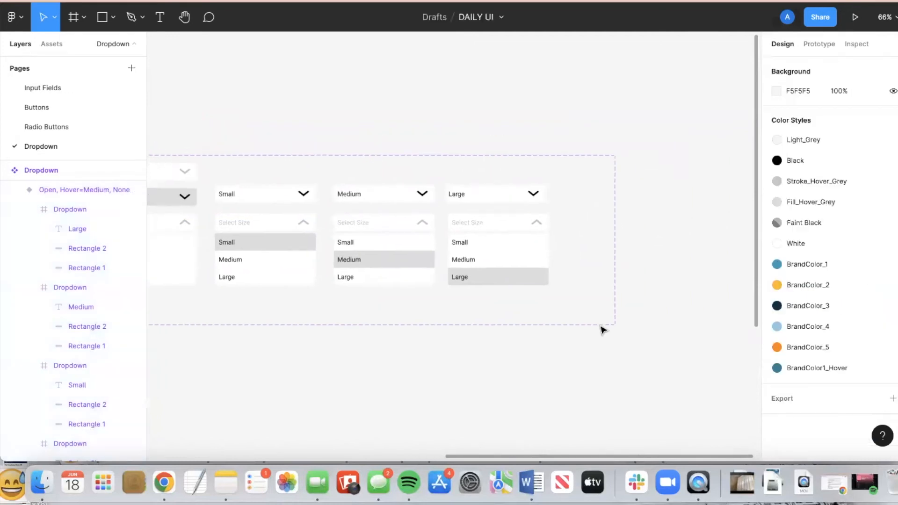
Set the Hover property to Large for the open variant with the grey Large option.
click(505, 229)
scroll(517, 255, up, 2)
scroll(516, 256, up, 2)
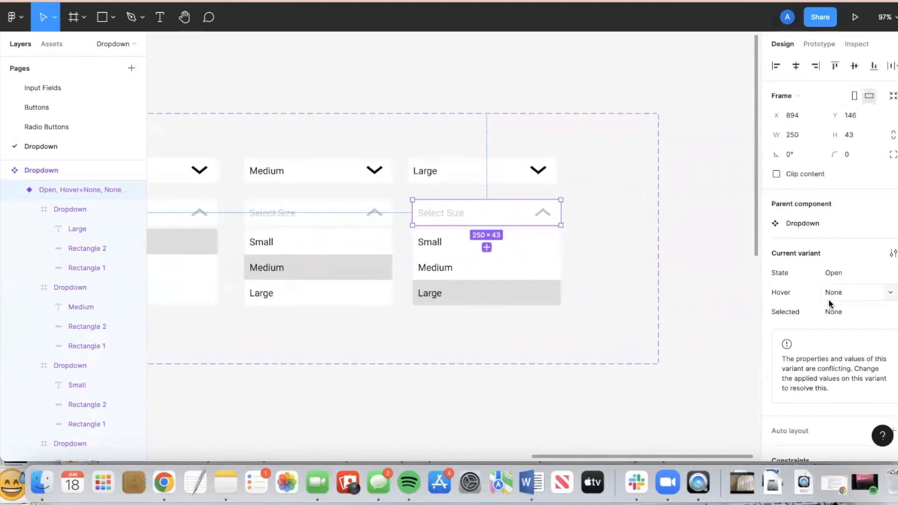
click(849, 292)
text(Large)
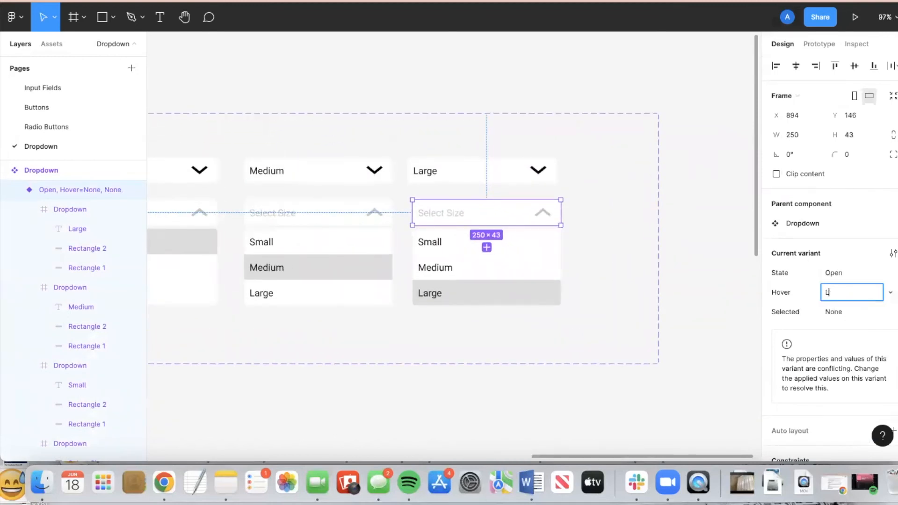
key(Return)
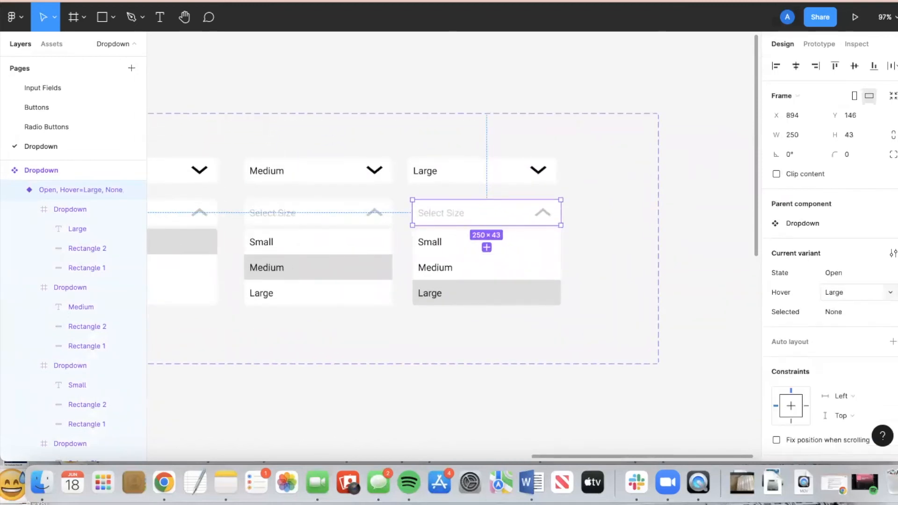
click(528, 390)
Check whether the closed Large dropdown has its own variant properties, comparing it with the closed Small variant.
scroll(467, 210, left, 2)
scroll(468, 210, up, 1)
click(505, 193)
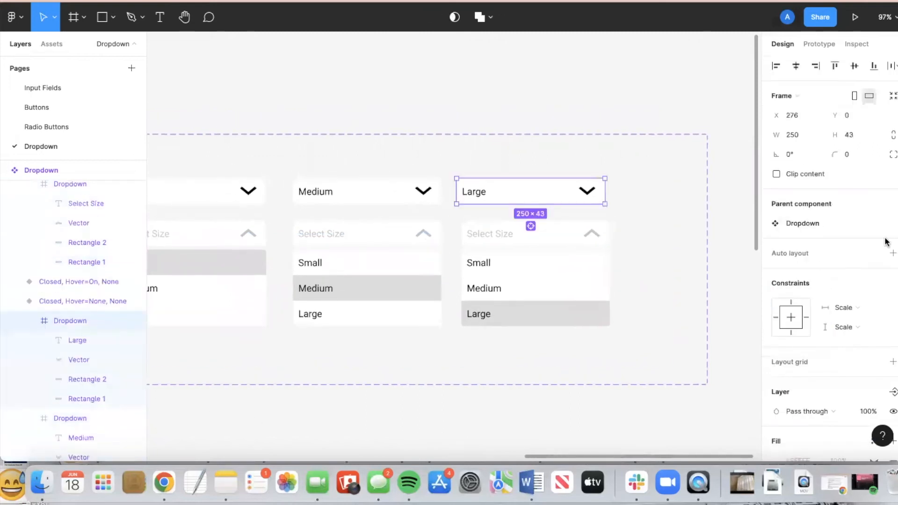
click(559, 191)
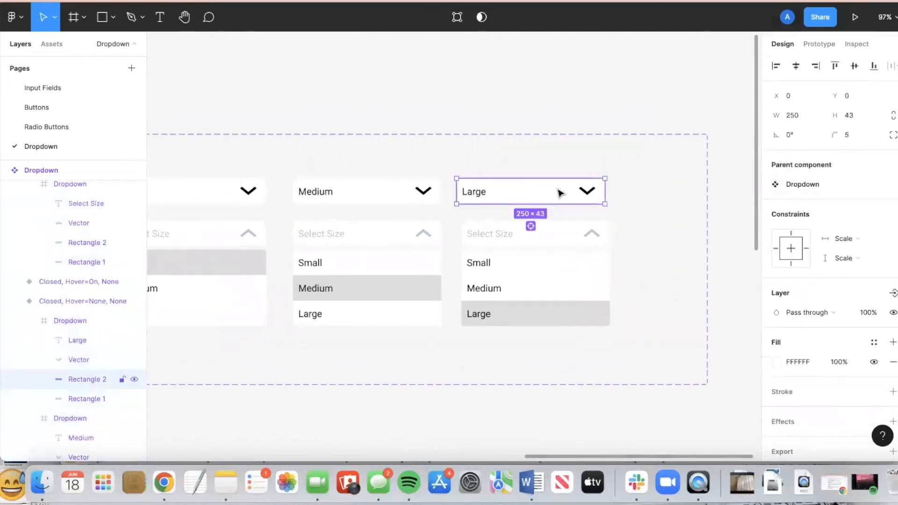
click(654, 213)
click(536, 199)
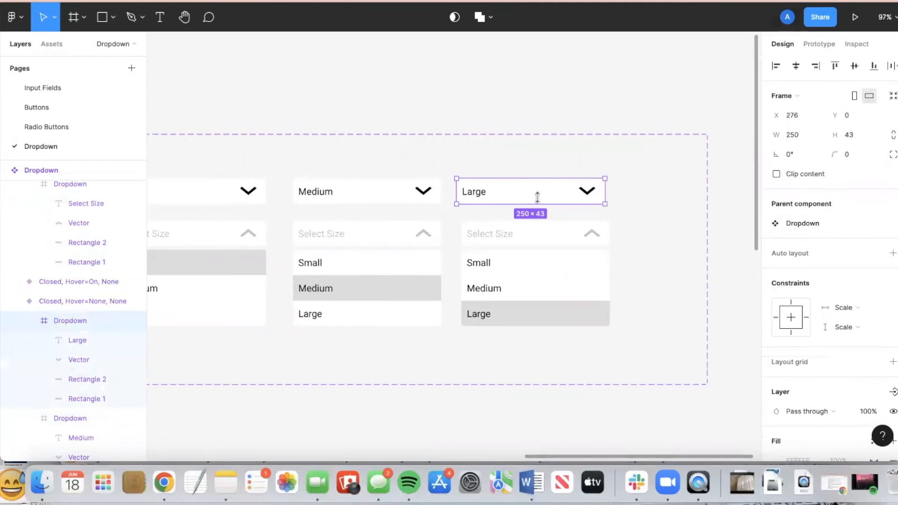
click(812, 225)
click(516, 198)
scroll(590, 202, left, 5)
click(397, 171)
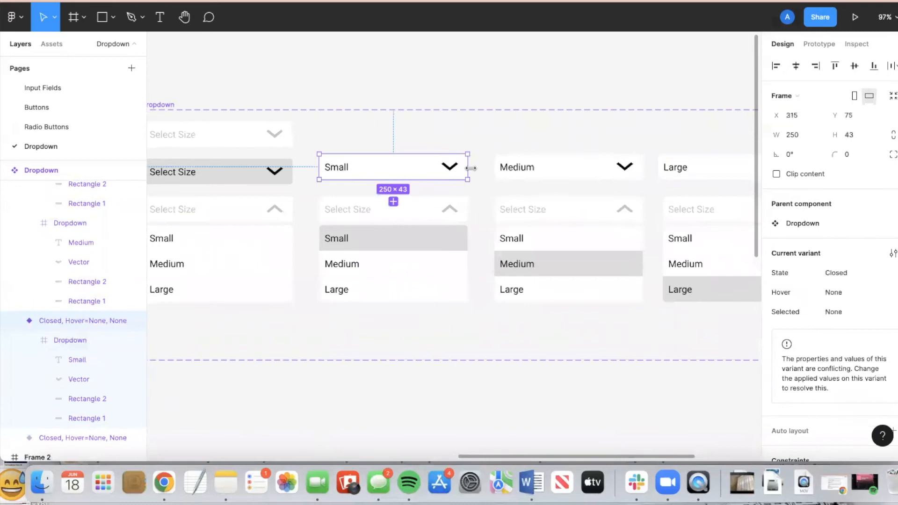
scroll(468, 171, right, 5)
click(580, 171)
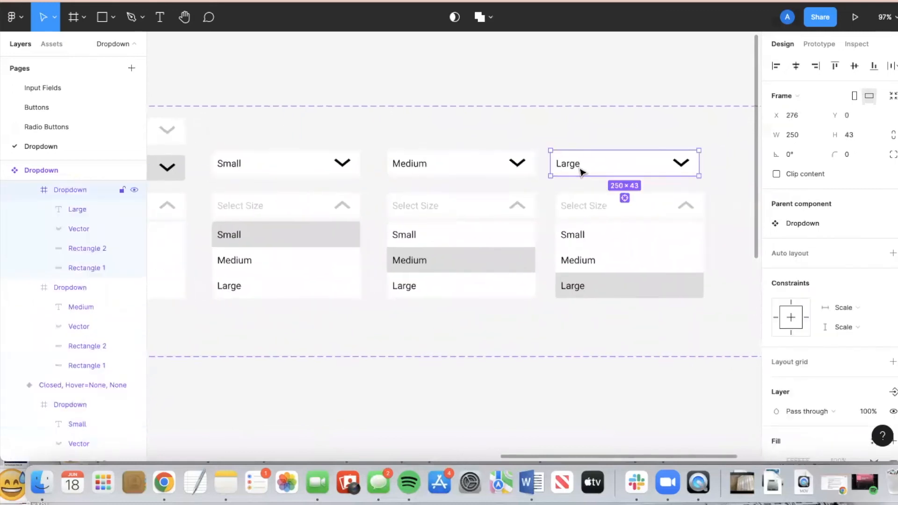
Delete the closed Large dropdown that is nested inside another variant, including its background rectangle.
double_click(613, 169)
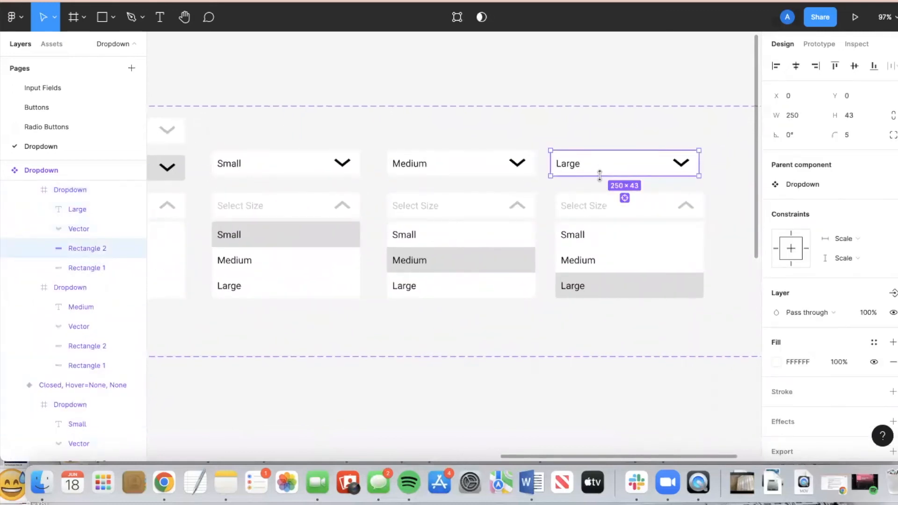
key(Delete)
click(599, 174)
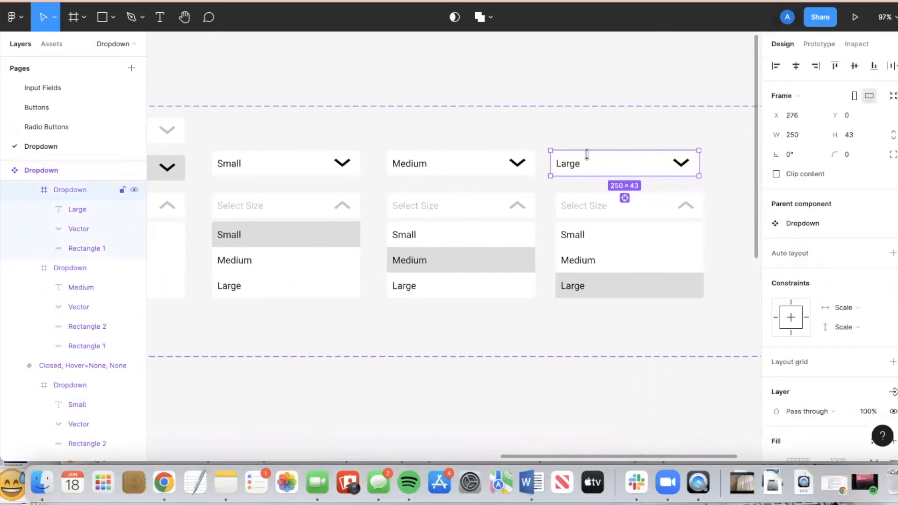
key(Delete)
Duplicate the closed Medium variant above the open variant with the grey Large option and change the copy's label to Large.
click(449, 167)
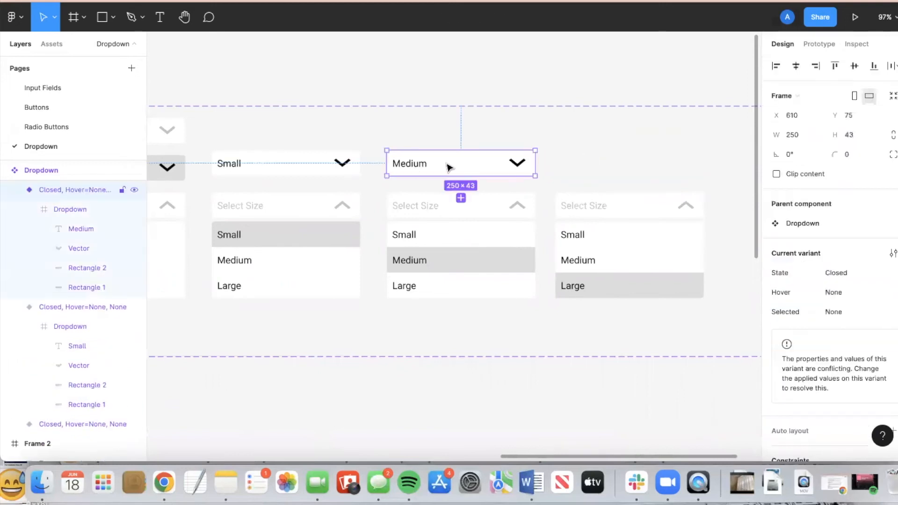
click(462, 198)
drag(480, 176, 641, 169)
double_click(590, 166)
double_click(589, 164)
text(Large)
key(Return)
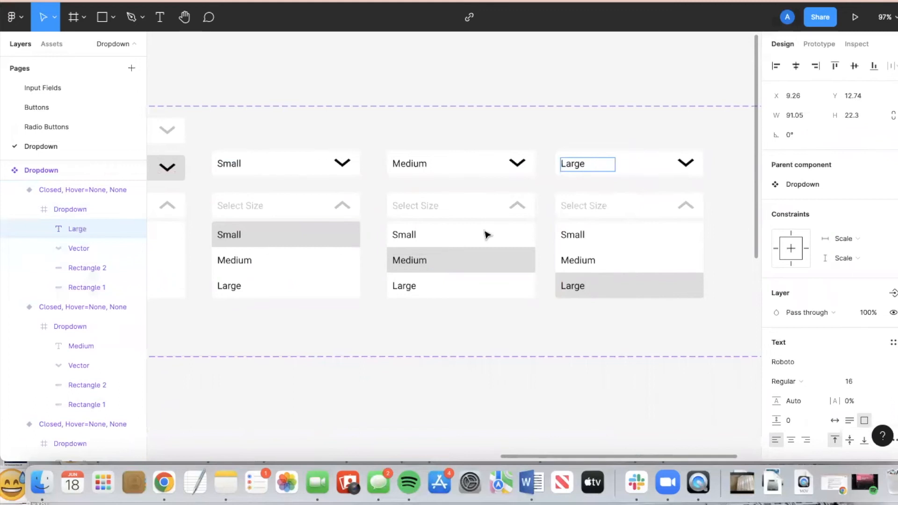
click(399, 338)
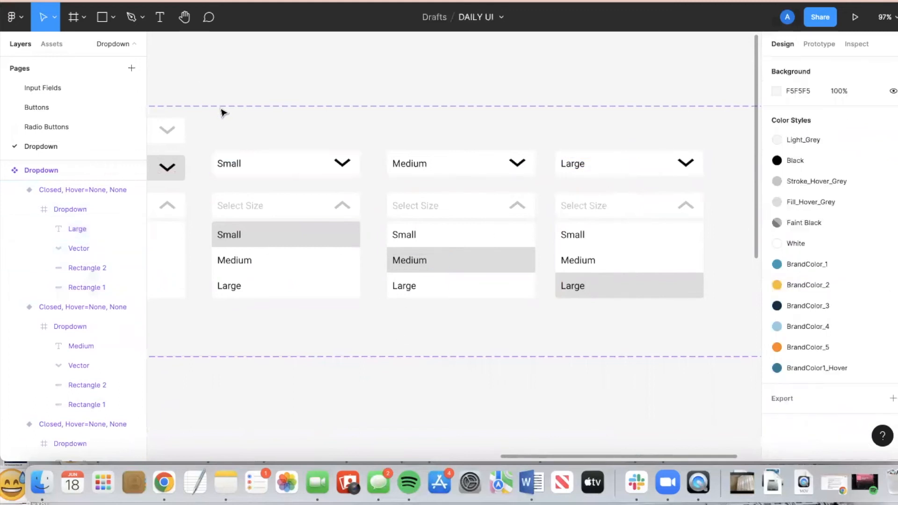
Set the Selected property to Small for the closed Small variant.
click(268, 153)
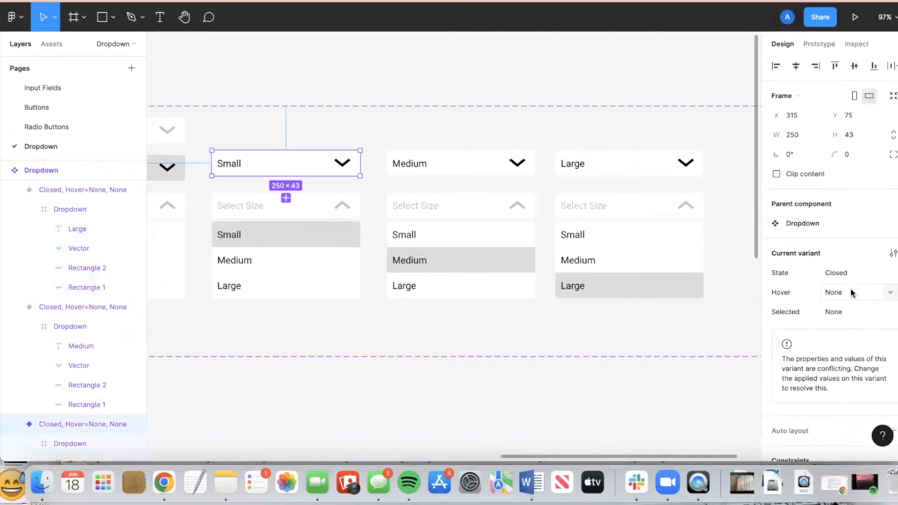
click(845, 313)
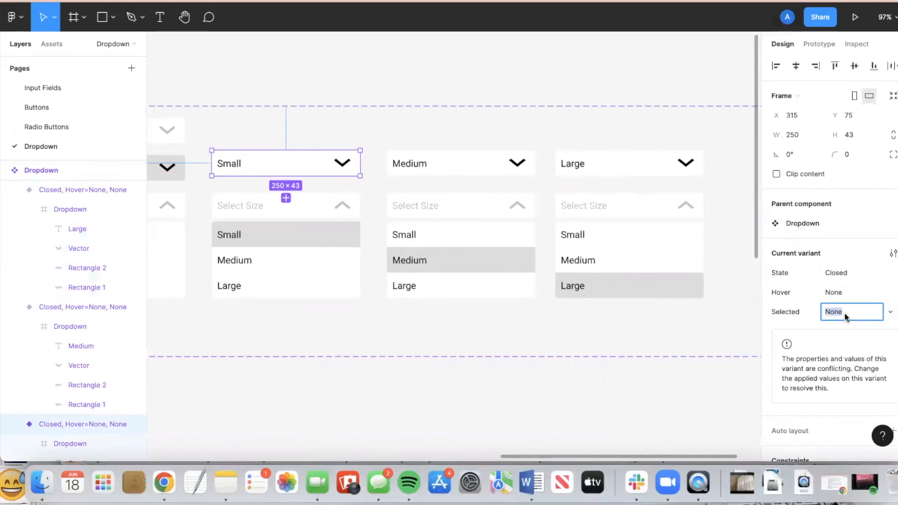
text(Small)
key(Return)
click(519, 326)
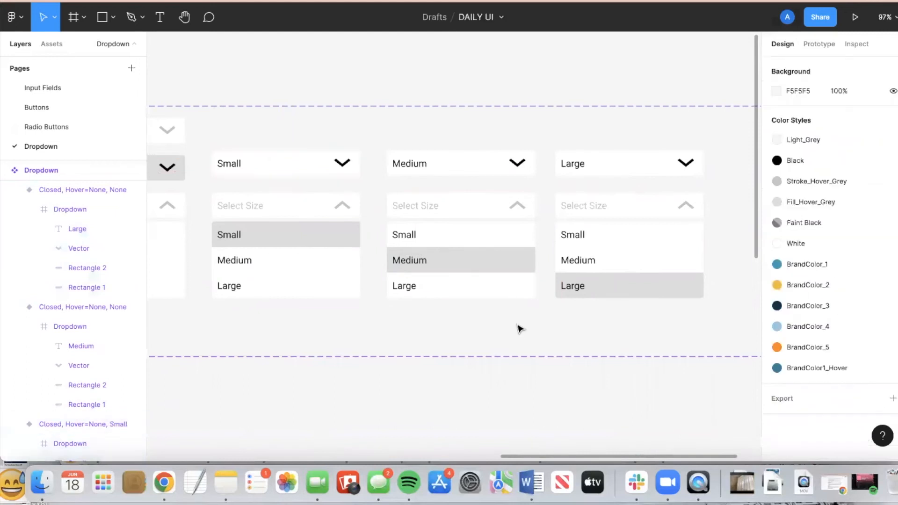
Set the Selected property to Medium for the closed Medium variant.
click(453, 174)
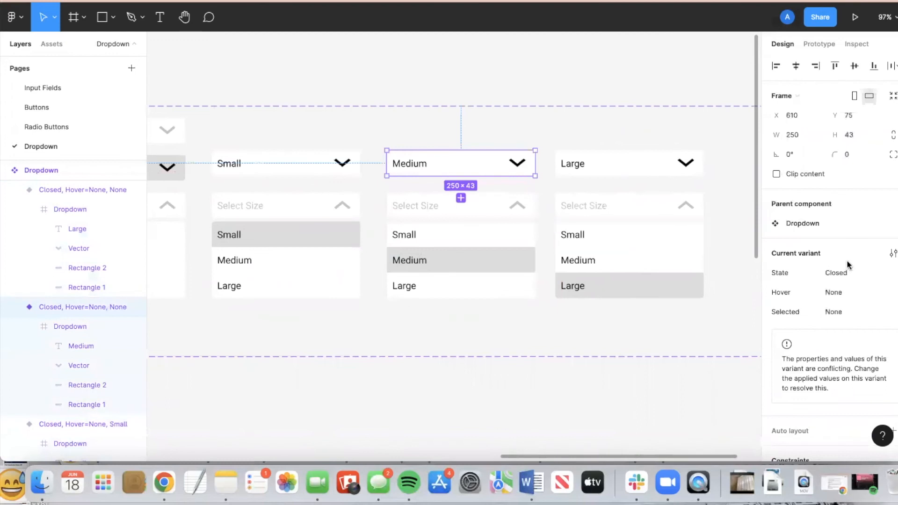
click(842, 313)
text(Me)
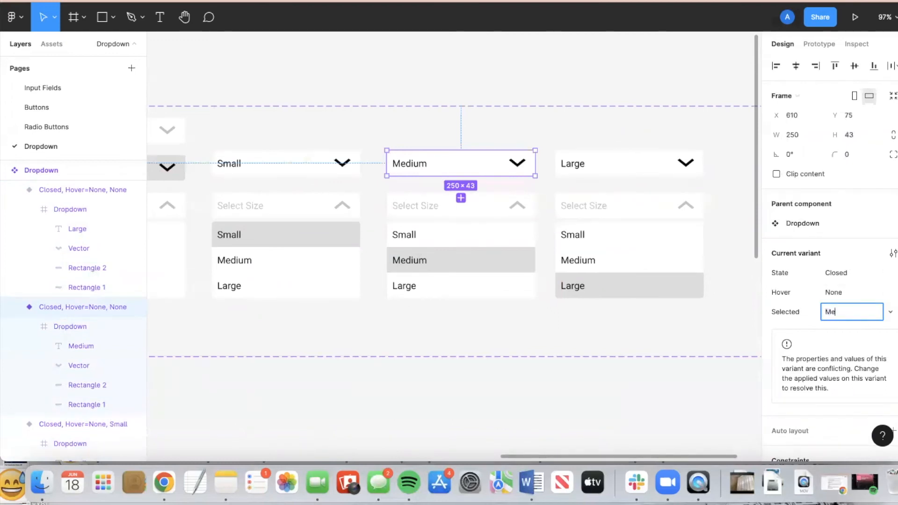
text(dium)
key(Return)
Set the Selected property to Large for the closed Large variant.
click(627, 163)
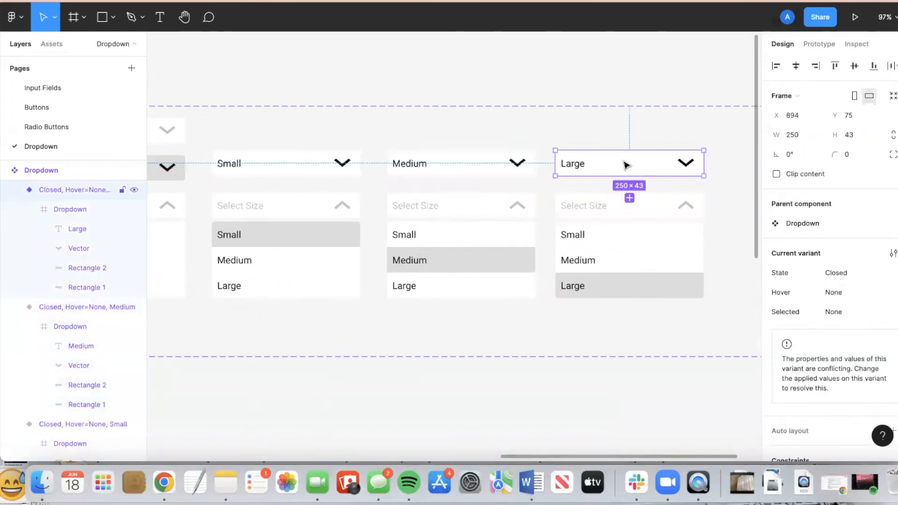
click(833, 313)
text(Large)
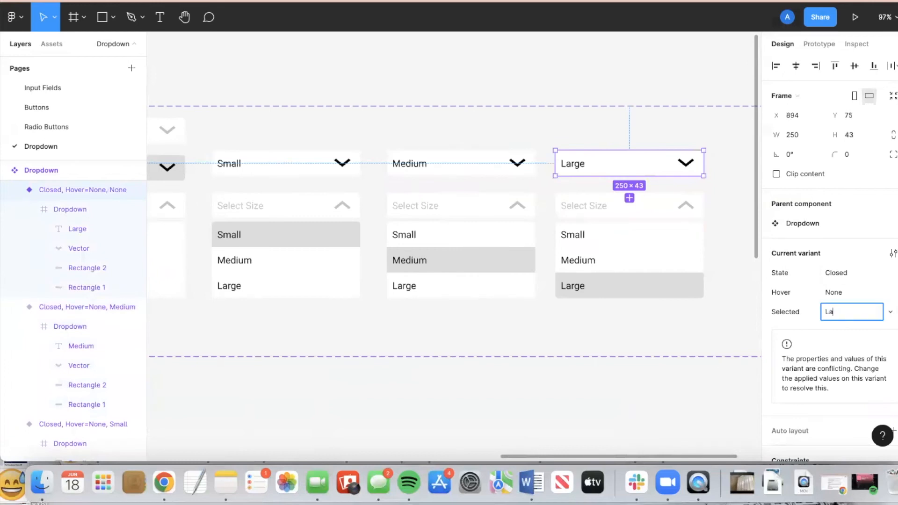
key(Return)
click(631, 335)
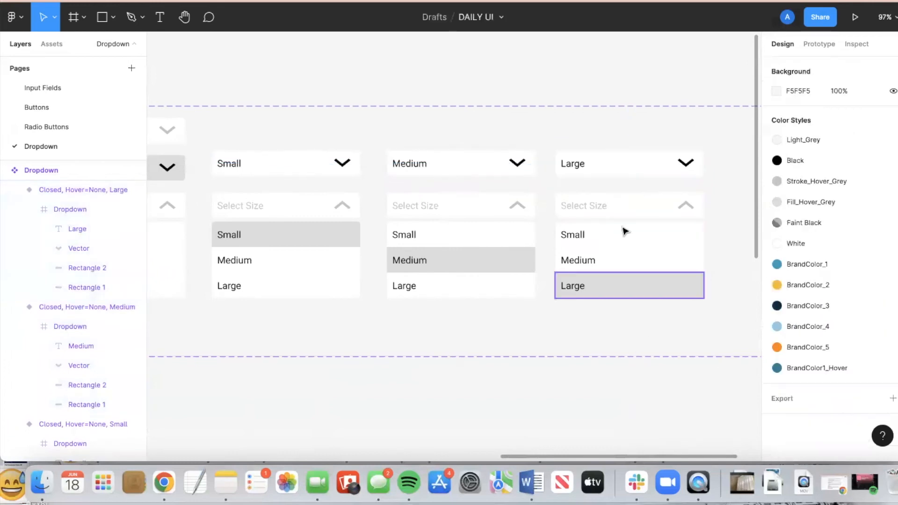
Review the State, Hover and Selected properties of the closed and open dropdown variants.
click(619, 215)
click(612, 156)
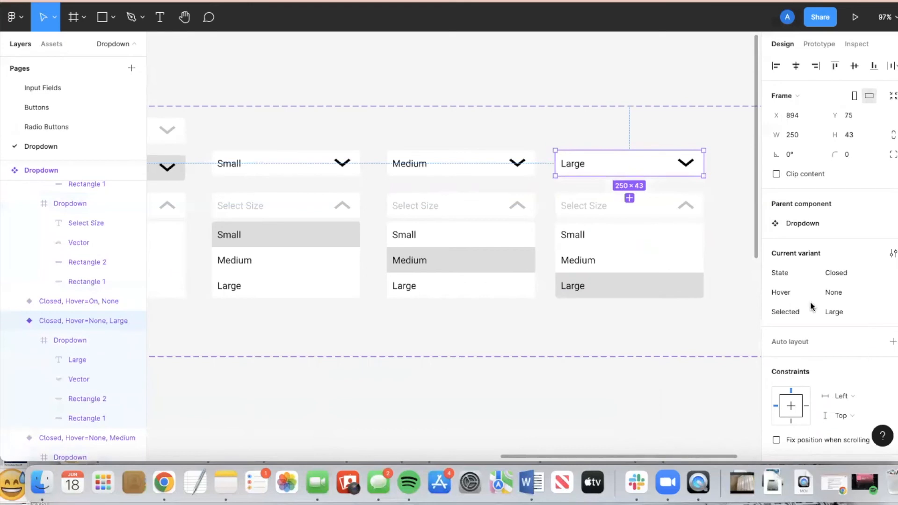
click(482, 211)
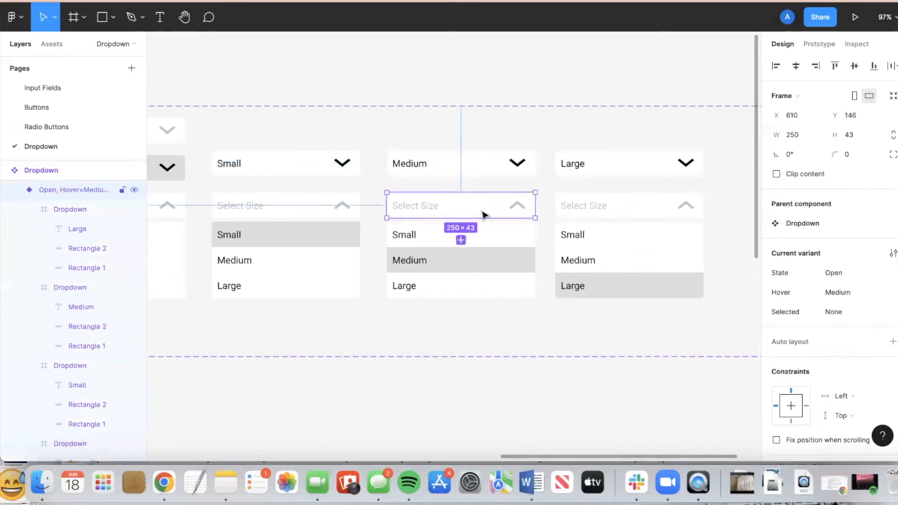
scroll(482, 215, left, 5)
click(458, 192)
click(450, 139)
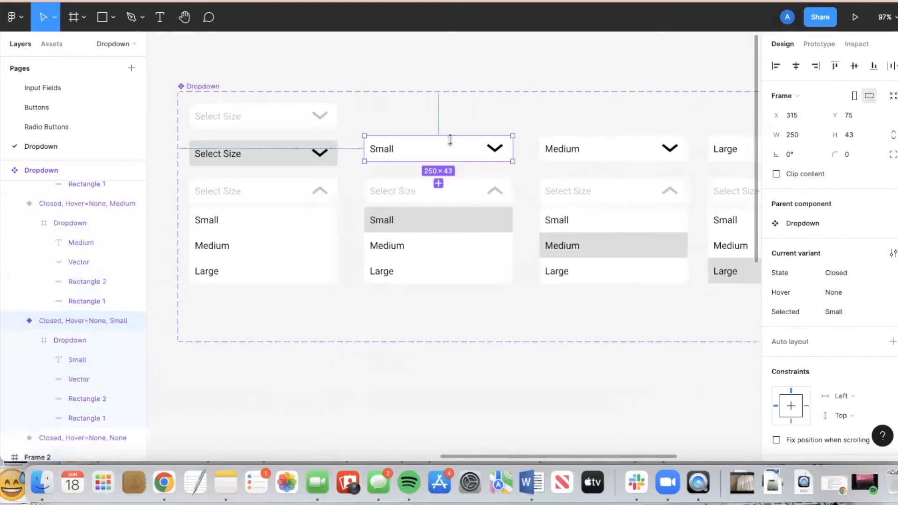
click(274, 116)
click(276, 191)
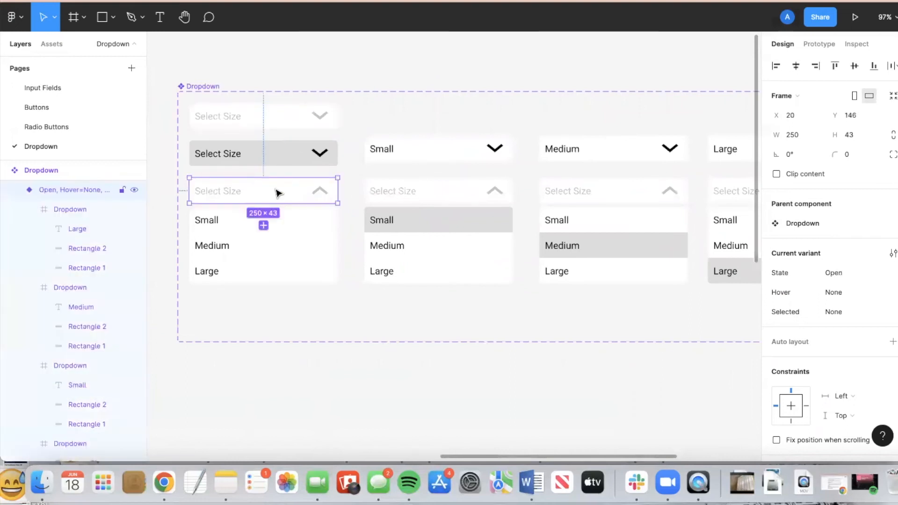
click(297, 153)
click(417, 321)
Add a While hovering prototype interaction that changes the default closed variant to the grey closed variant.
scroll(417, 321, down, 1)
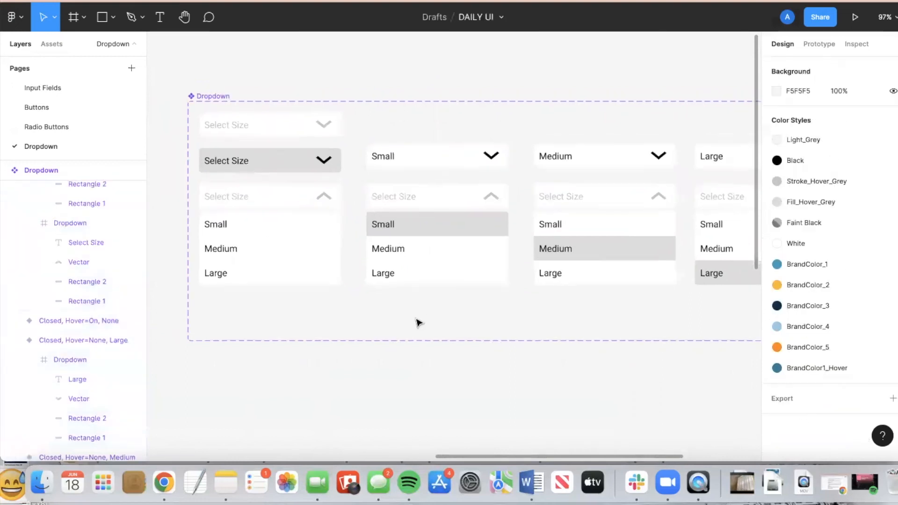
scroll(417, 323, down, 3)
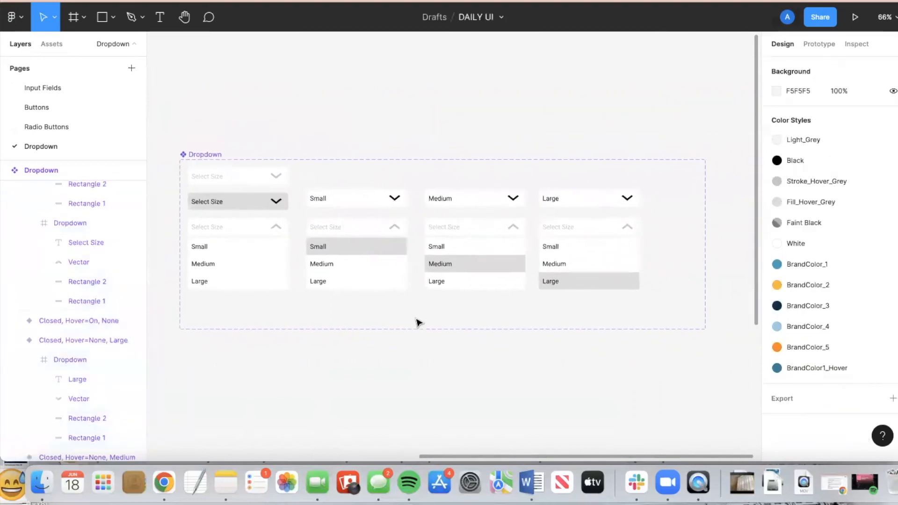
click(819, 43)
scroll(218, 148, up, 5)
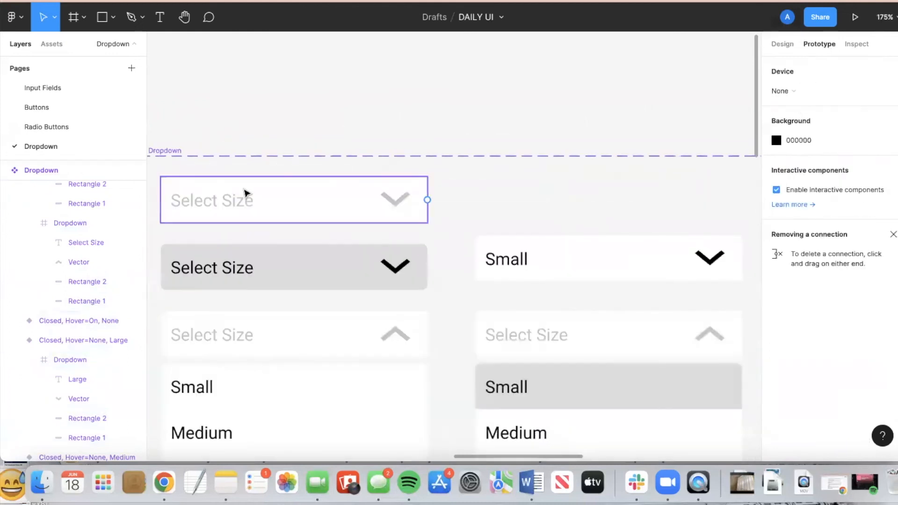
scroll(245, 192, down, 3)
drag(353, 196, 276, 231)
click(674, 129)
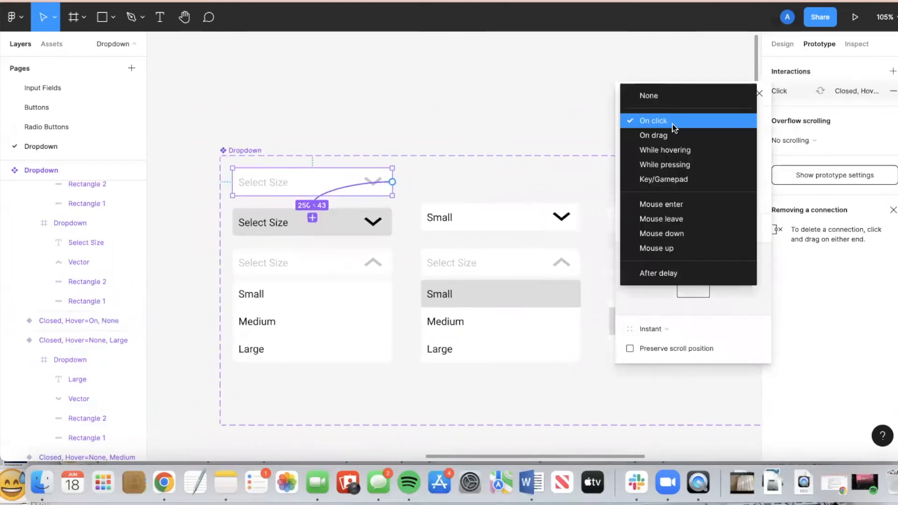
click(675, 152)
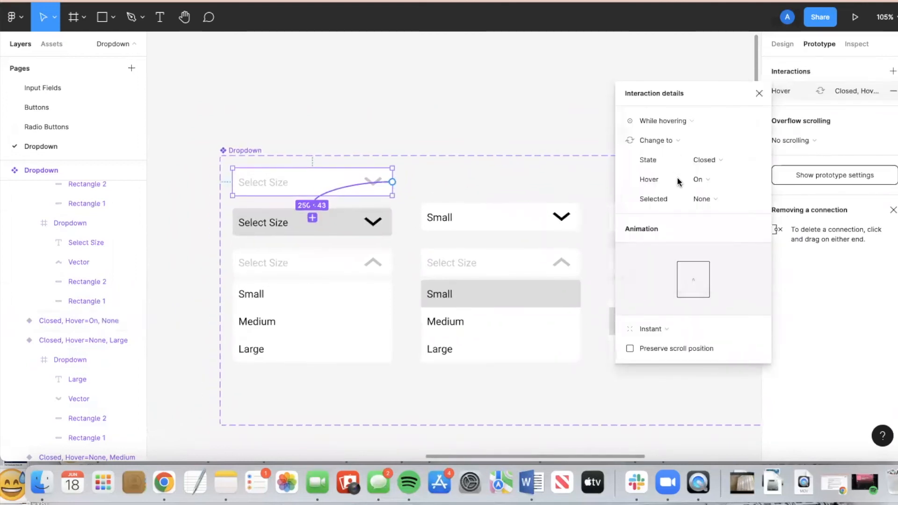
click(442, 125)
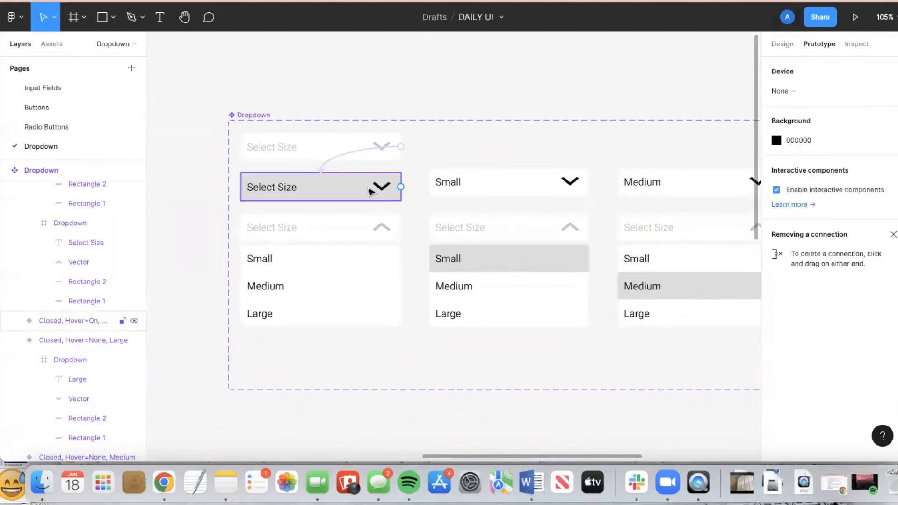
Add an On click prototype interaction that changes the grey closed variant to the open variant without a highlighted option.
click(398, 187)
drag(401, 186, 365, 236)
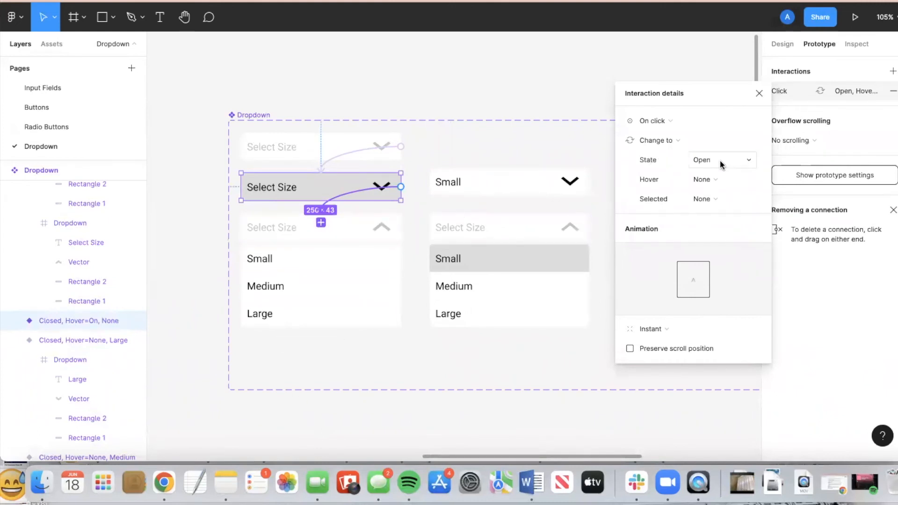
click(759, 93)
click(517, 141)
Add a While hovering interaction from the Small option of the unhighlighted open variant to the open variant with Small highlighted.
scroll(440, 173, down, 3)
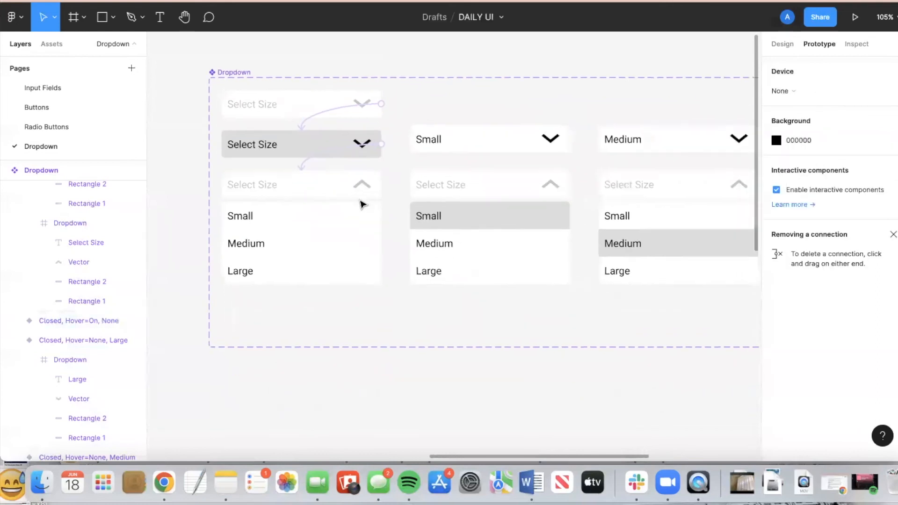
click(345, 219)
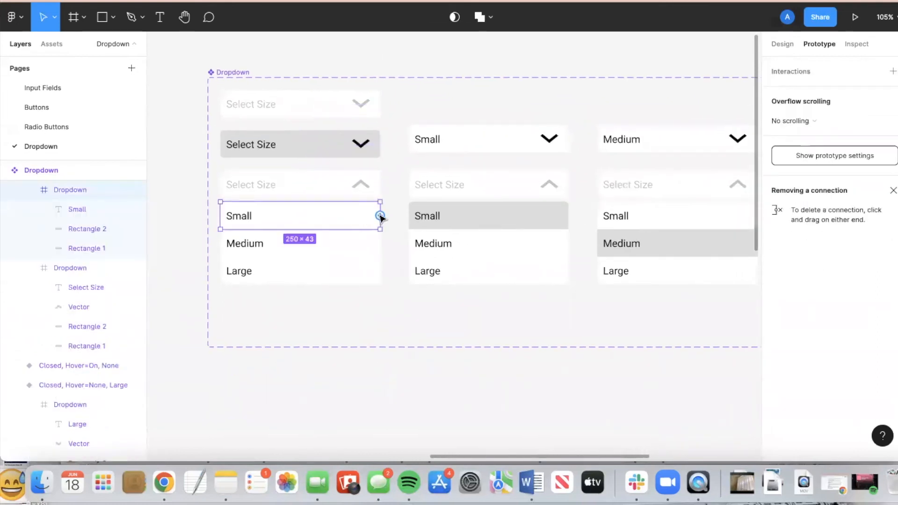
drag(380, 215, 462, 187)
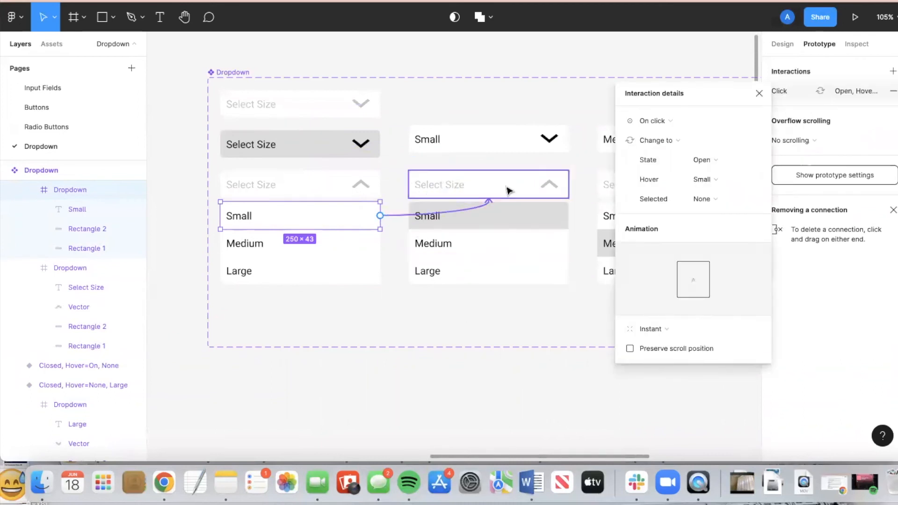
click(667, 124)
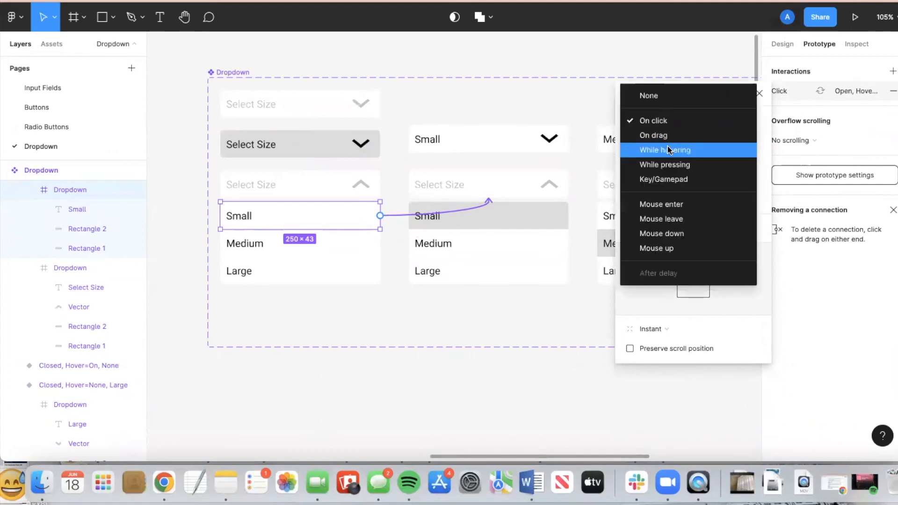
click(666, 147)
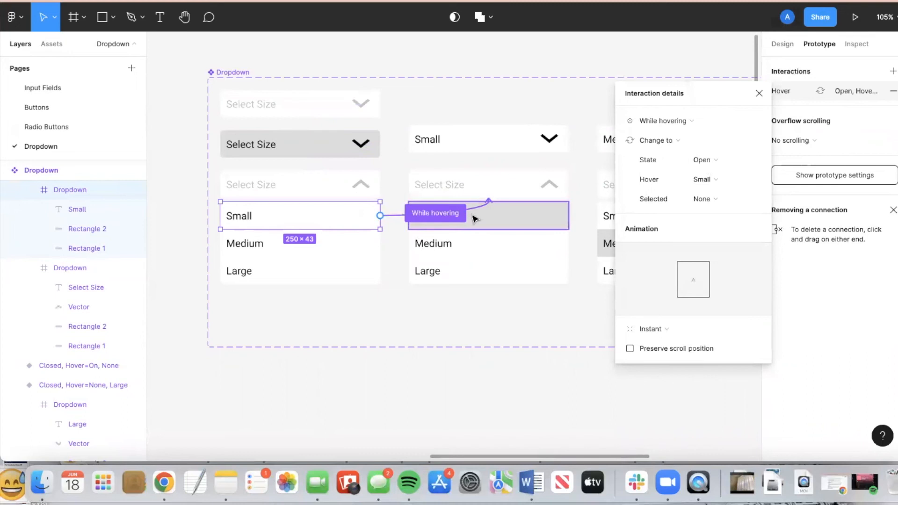
click(758, 93)
click(575, 327)
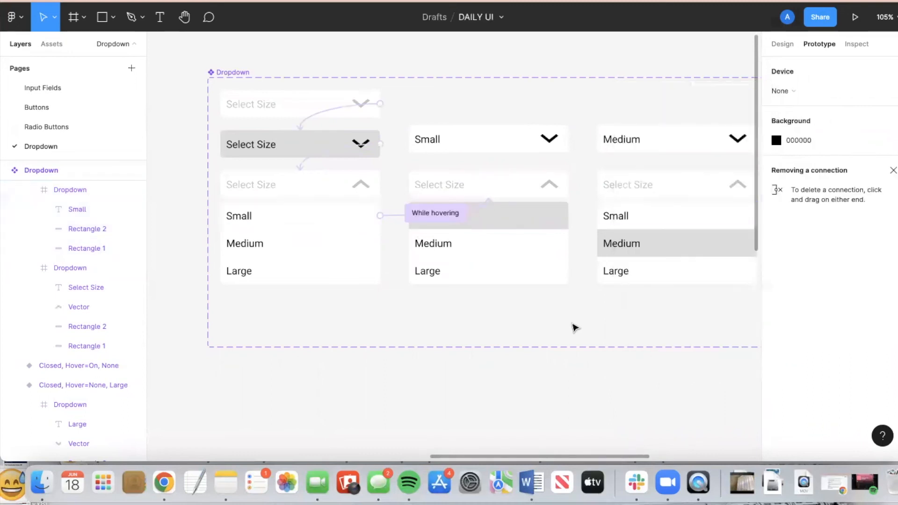
Add a While hovering interaction from the Medium option of the unhighlighted open variant to the open variant with Medium highlighted.
click(321, 249)
drag(380, 242, 641, 193)
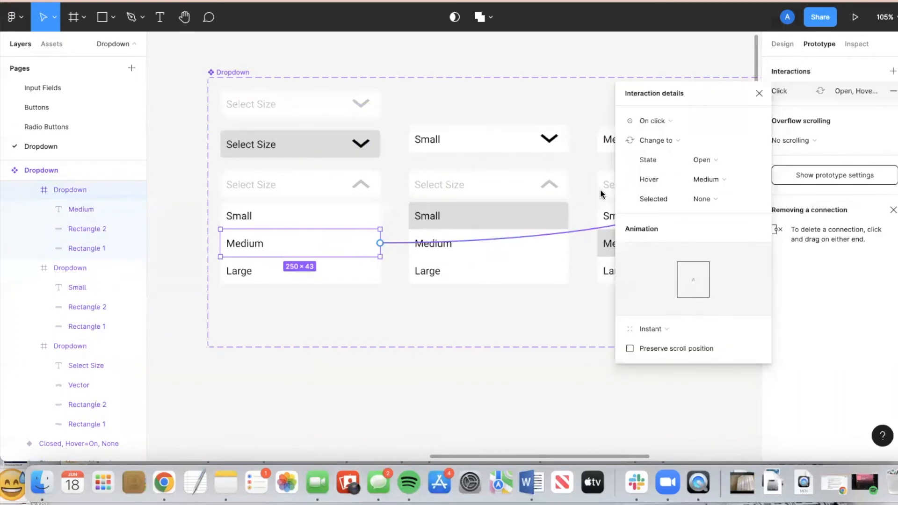
scroll(602, 194, right, 3)
click(678, 116)
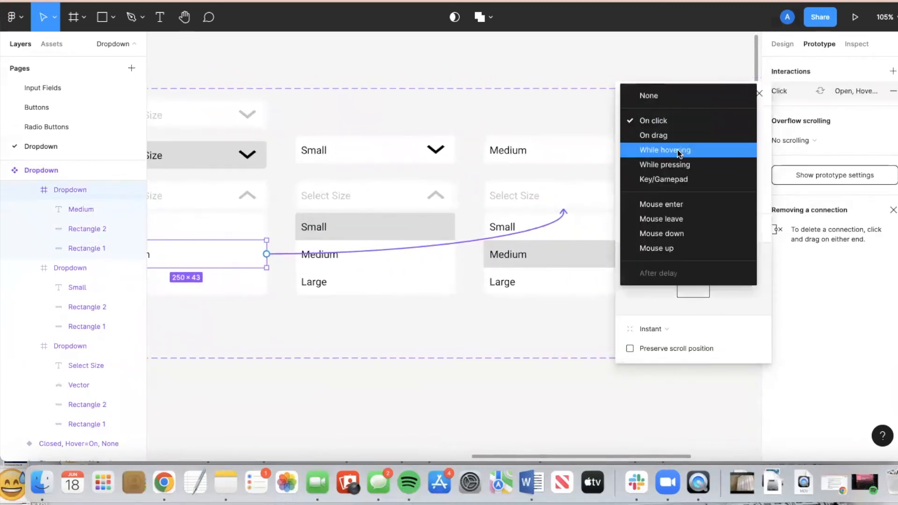
click(678, 150)
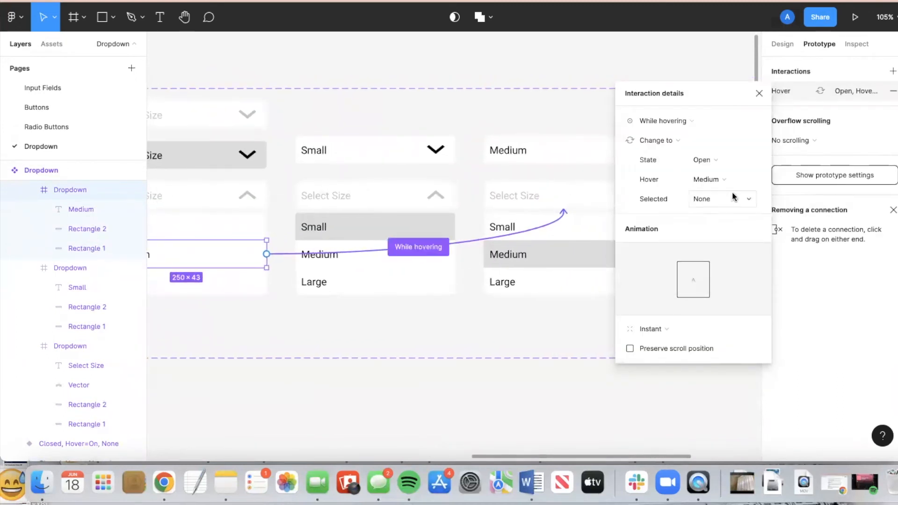
click(759, 93)
click(515, 345)
Add a While hovering interaction from the Large option of the unhighlighted open variant to the open variant with Large highlighted.
scroll(515, 345, left, 3)
click(281, 301)
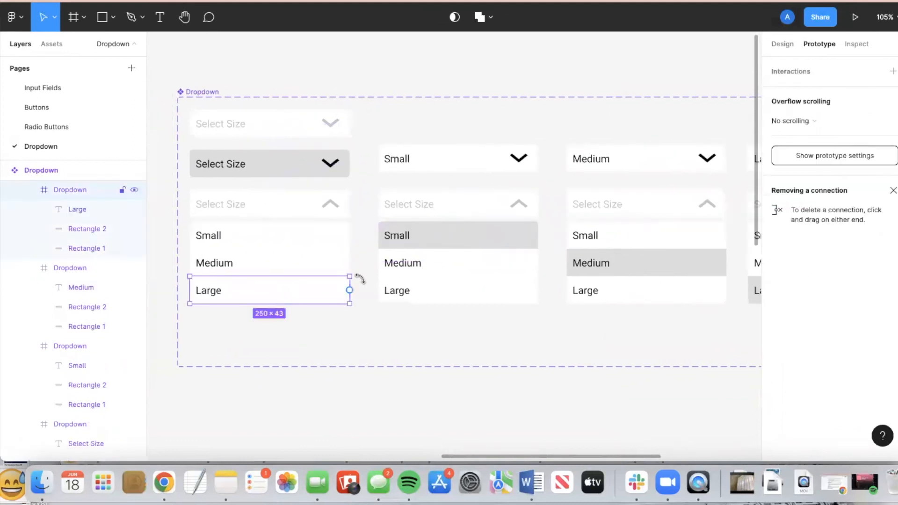
drag(350, 290, 680, 213)
scroll(611, 187, right, 3)
click(649, 121)
click(655, 148)
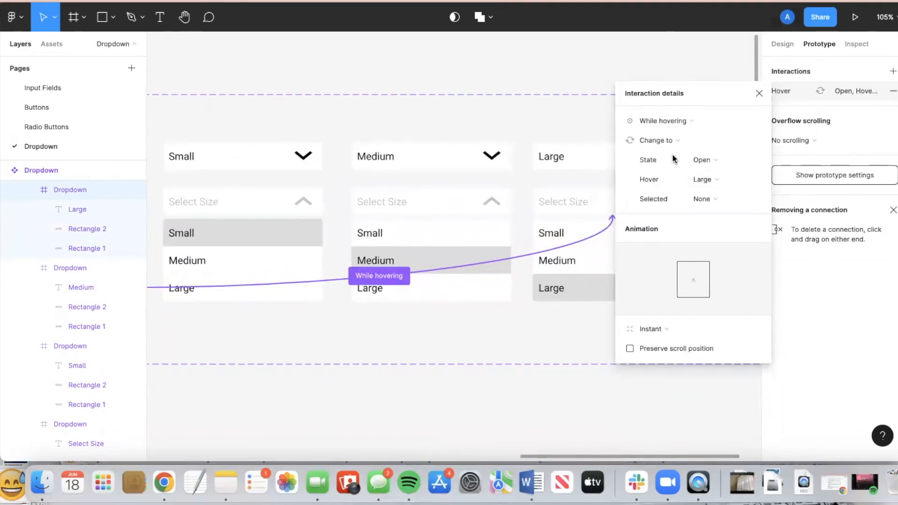
click(758, 94)
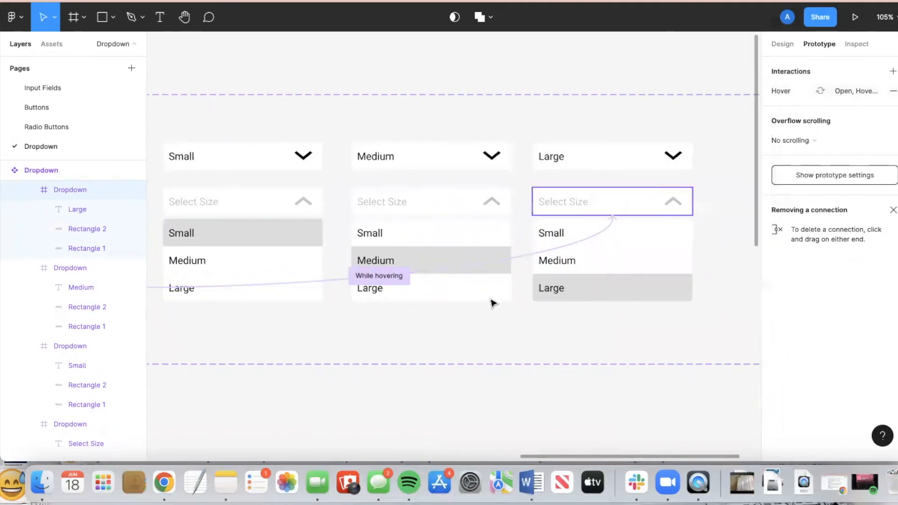
click(480, 324)
Add an On click interaction that changes the highlighted Small option to the closed Small variant.
scroll(480, 324, left, 5)
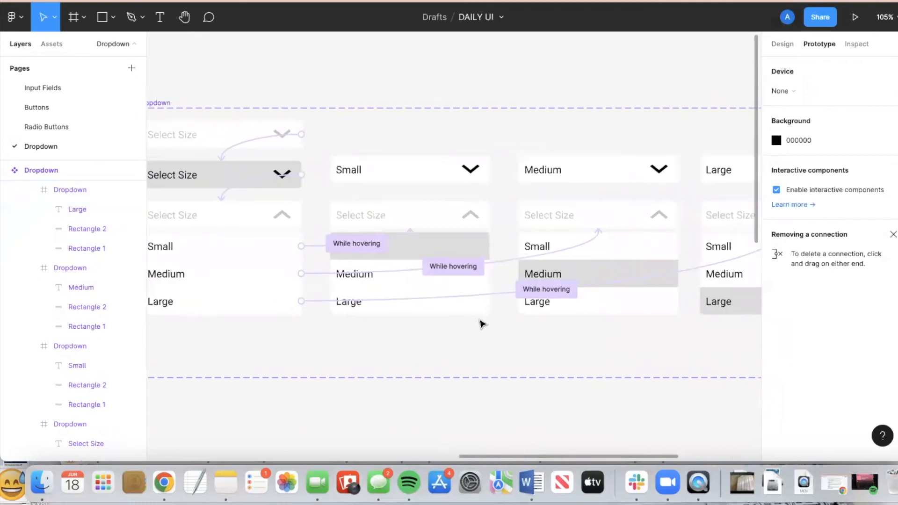
click(460, 252)
drag(490, 246, 463, 173)
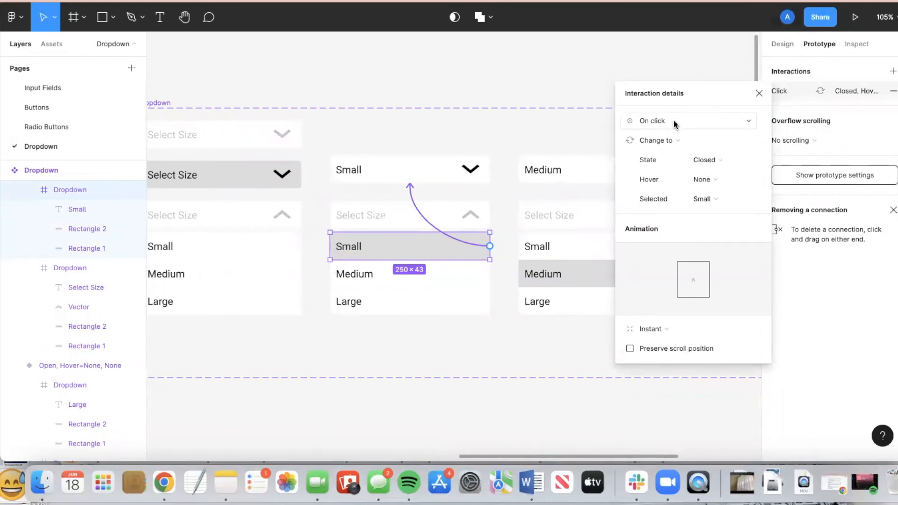
click(759, 93)
scroll(493, 287, right, 5)
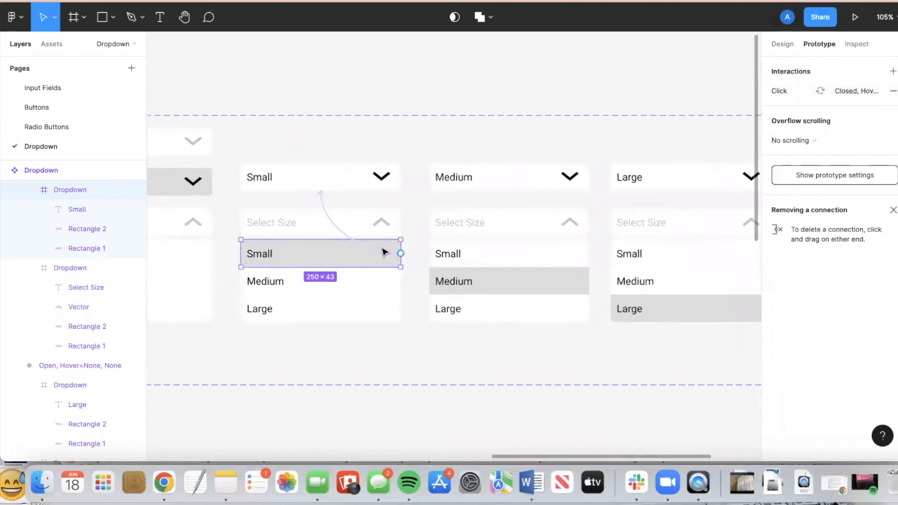
click(335, 229)
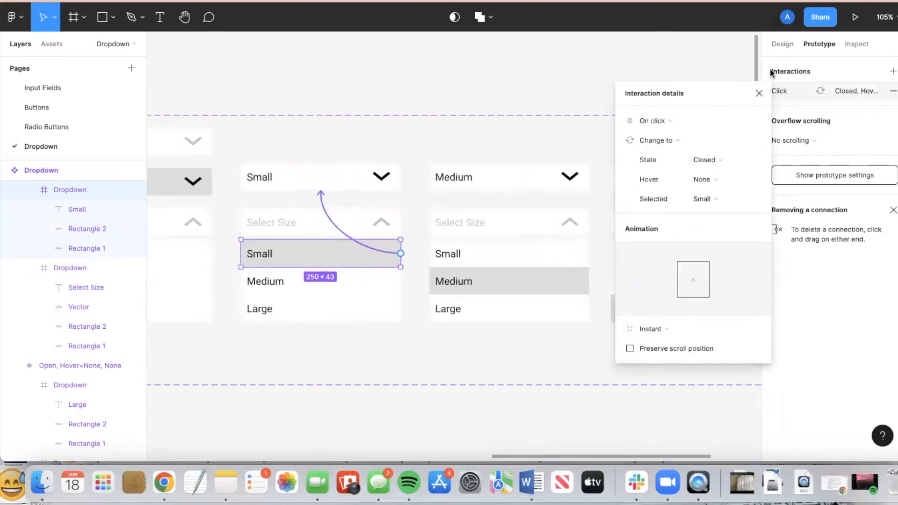
click(760, 92)
Add an On click interaction that changes the highlighted Medium option to the closed Medium variant.
click(569, 279)
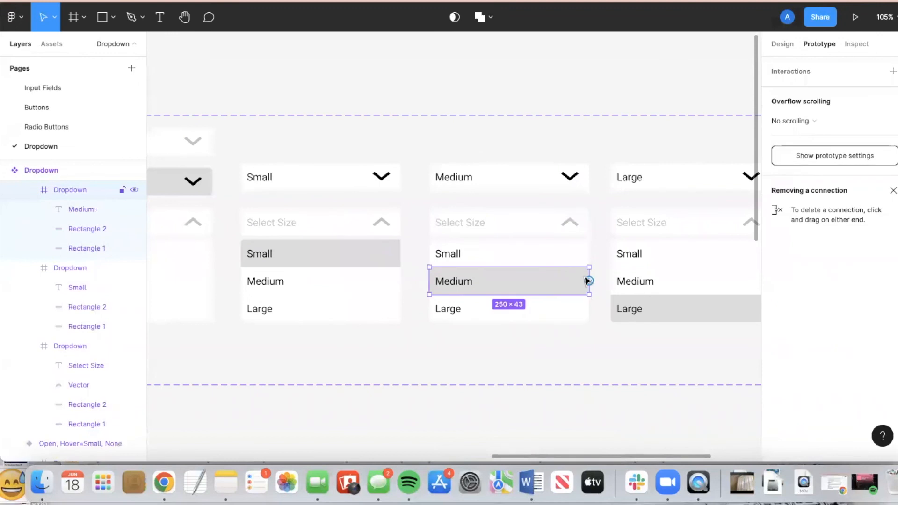
drag(590, 282, 549, 185)
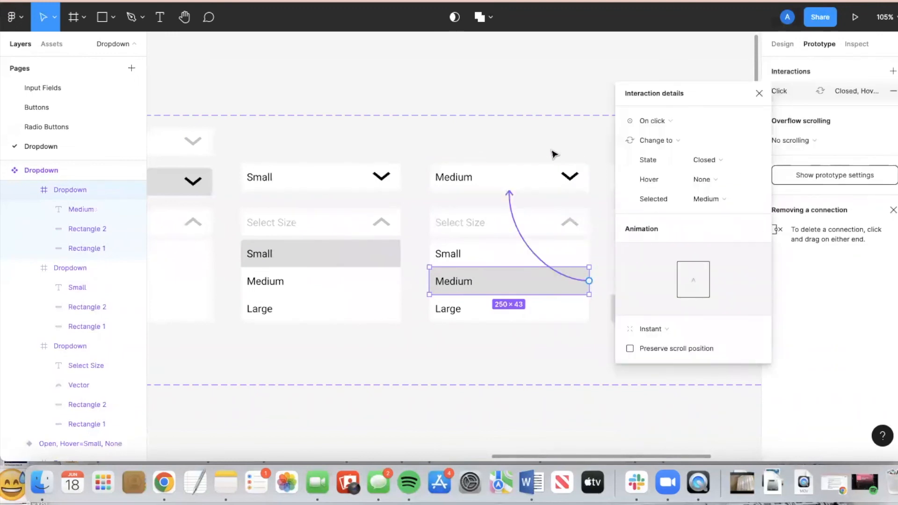
scroll(554, 150, right, 3)
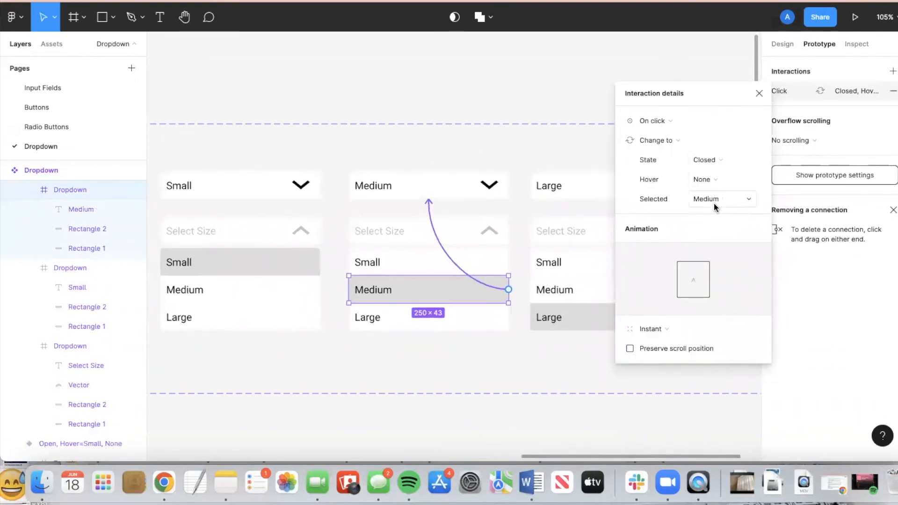
click(759, 93)
Add an On click interaction that changes the highlighted Large option to the closed Large variant.
scroll(541, 277, right, 3)
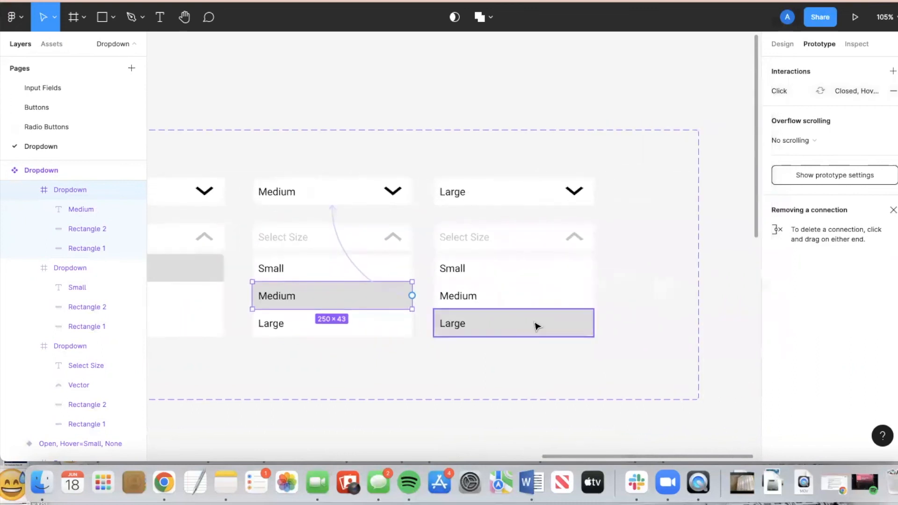
click(536, 326)
drag(594, 323, 578, 189)
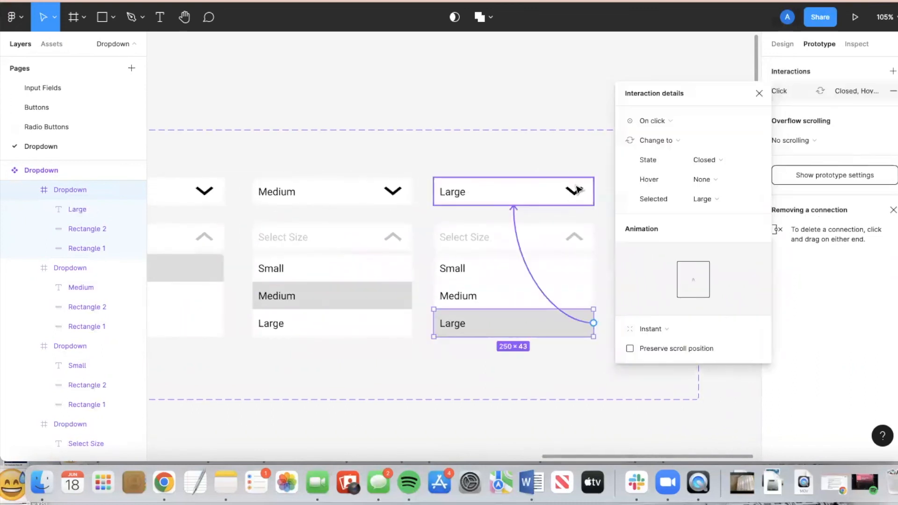
click(760, 93)
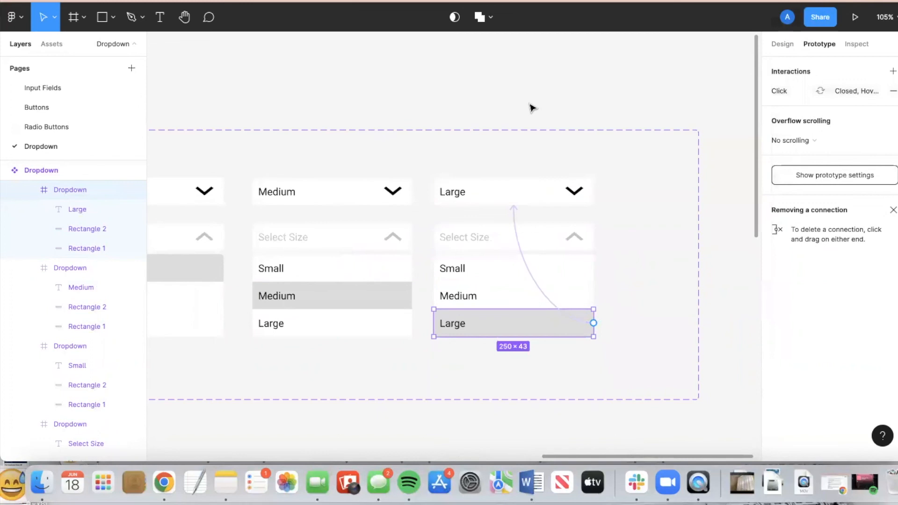
click(531, 106)
Draw an empty frame about 1053 × 418 in size below the new Dropdown component set.
scroll(531, 107, down, 5)
scroll(533, 108, up, 1)
scroll(532, 108, down, 2)
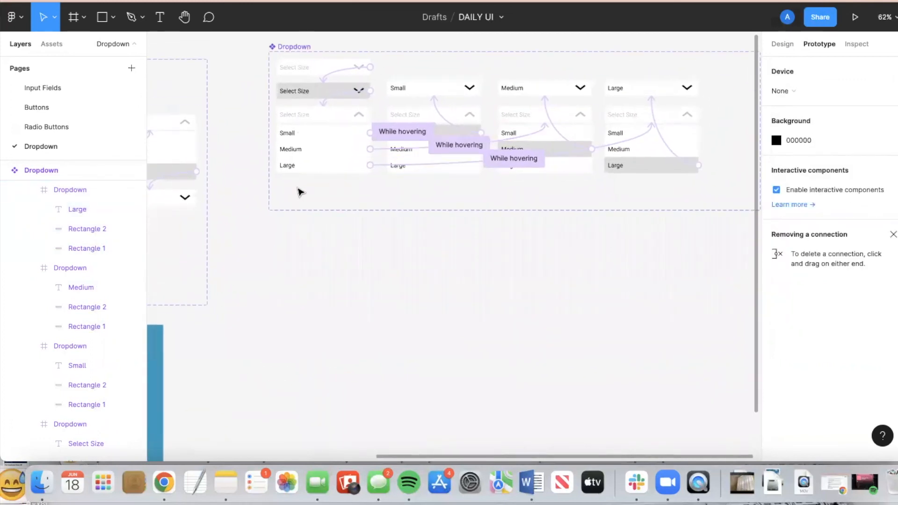
click(84, 17)
click(91, 45)
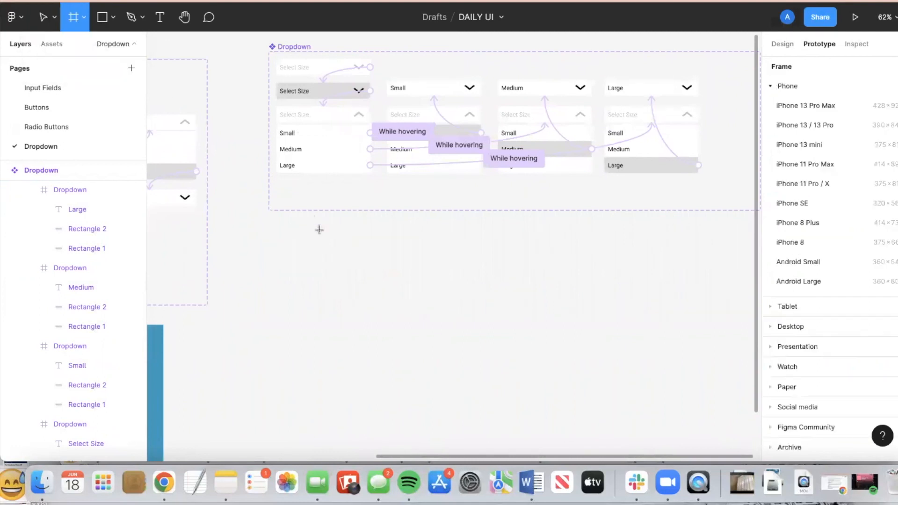
mouse_move(282, 254)
mouse_down()
mouse_move(669, 397)
mouse_move(678, 411)
mouse_up()
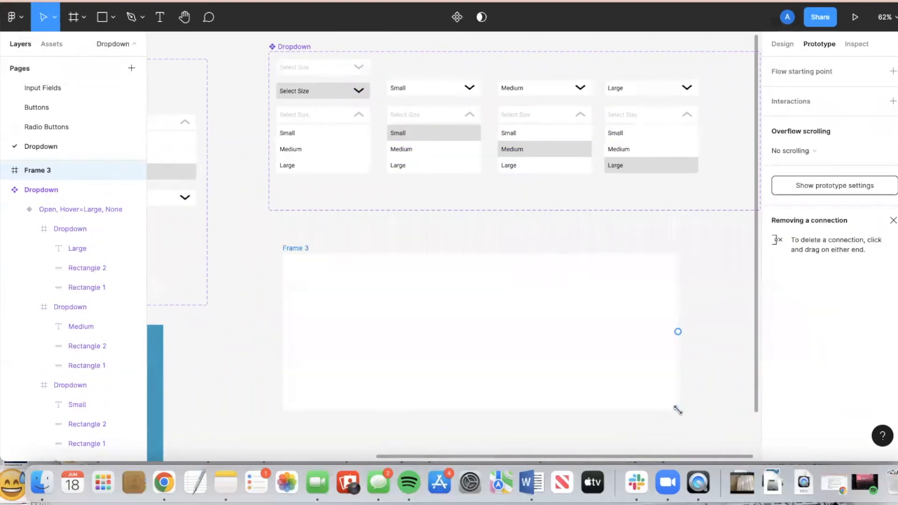
click(602, 245)
Delete the old Dropdown component set together with the blue Frame 2 beneath it.
click(52, 44)
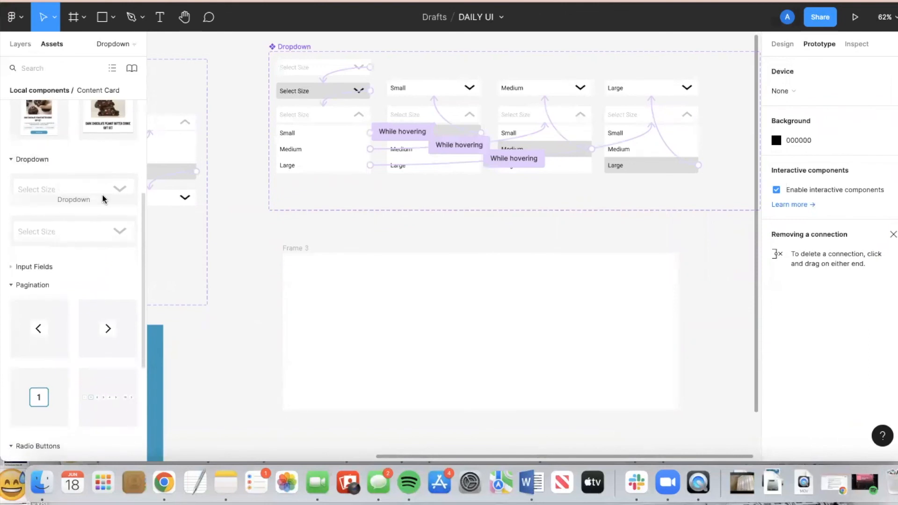
scroll(244, 191, down, 5)
scroll(243, 191, left, 3)
drag(428, 352, 177, 87)
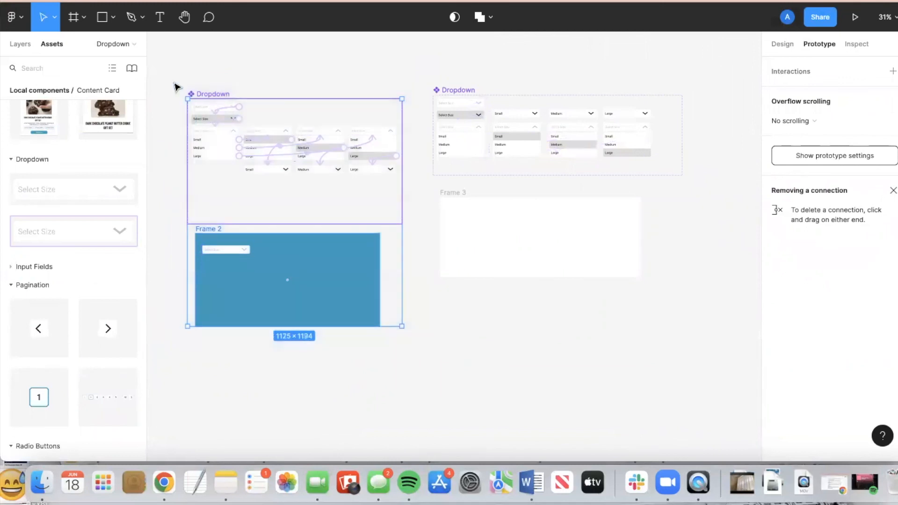
key(Delete)
Place an instance of the Dropdown component in the new frame, near its upper-left corner.
drag(83, 189, 523, 210)
scroll(523, 211, up, 5)
drag(517, 255, 429, 224)
click(584, 221)
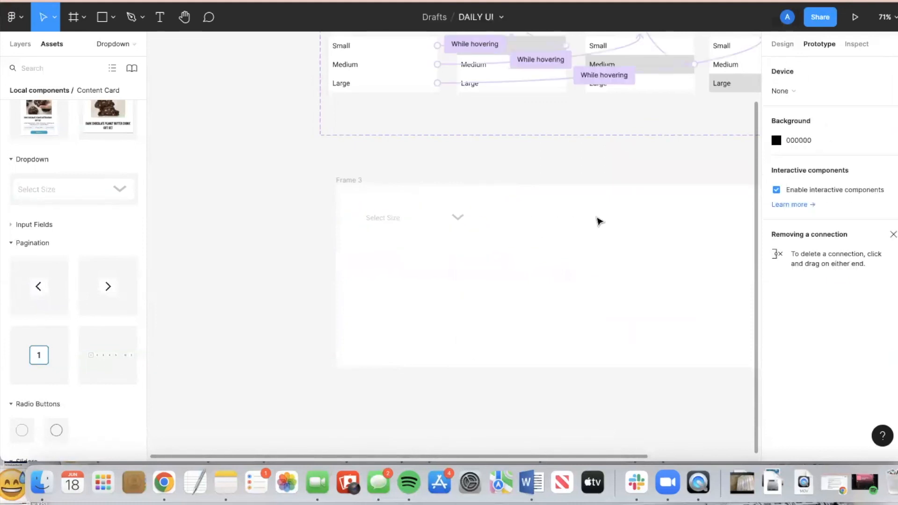
Fill Frame 3 with the blue BrandColor_1 colour style.
click(350, 180)
click(782, 44)
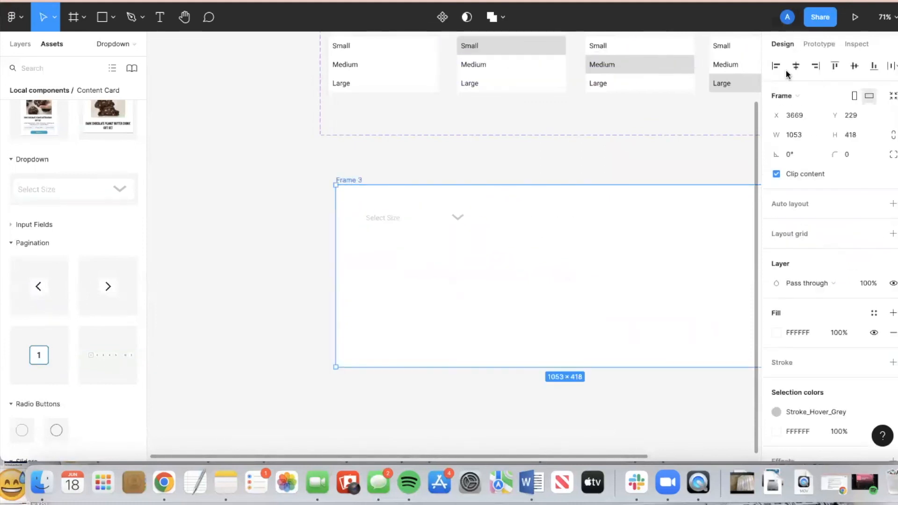
click(874, 313)
click(817, 408)
click(517, 402)
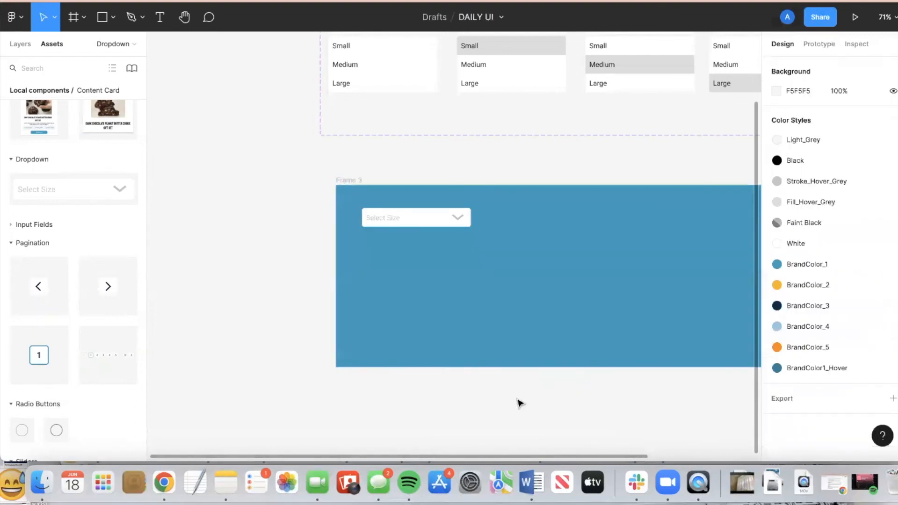
Present the prototype, open the size dropdown and choose Small to test it.
scroll(459, 393, up, 3)
scroll(459, 392, right, 3)
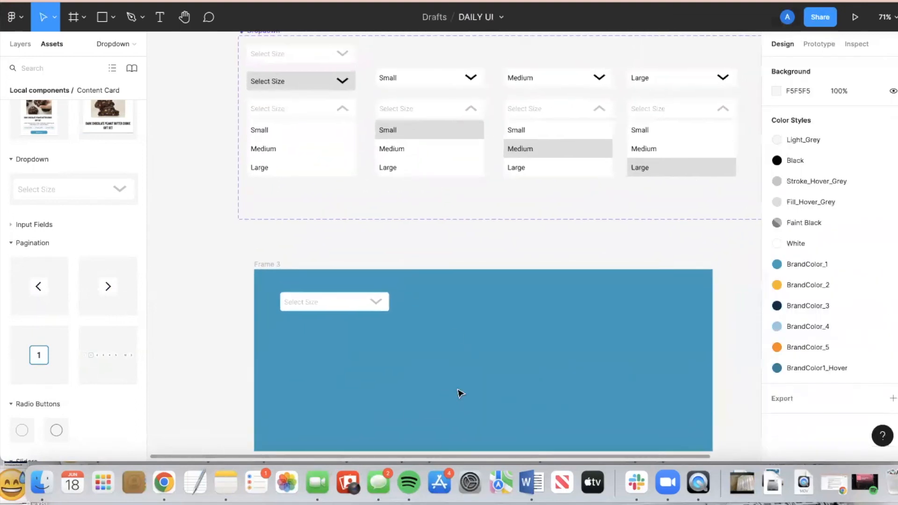
click(855, 17)
key(super+r)
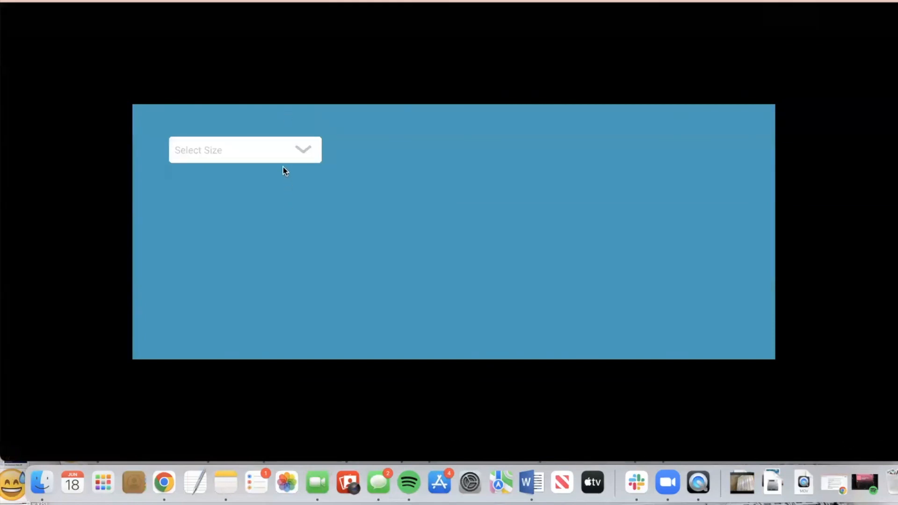
click(282, 157)
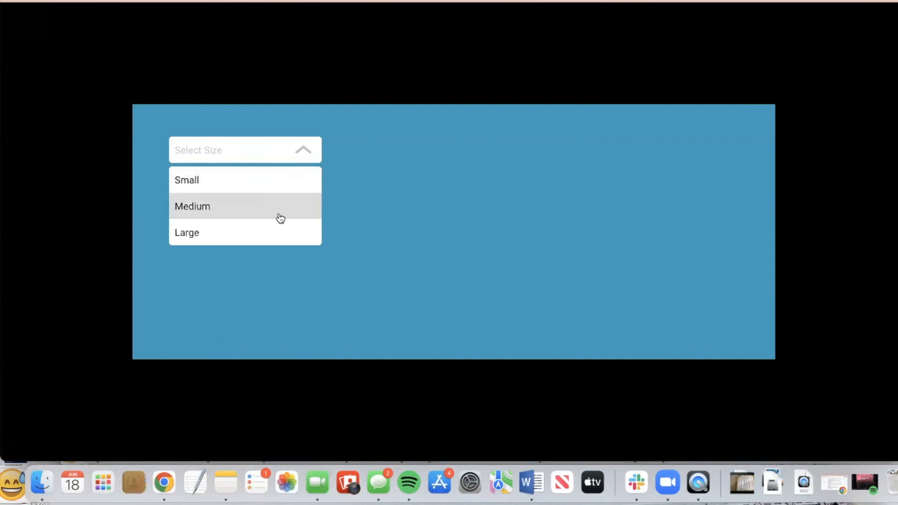
click(285, 183)
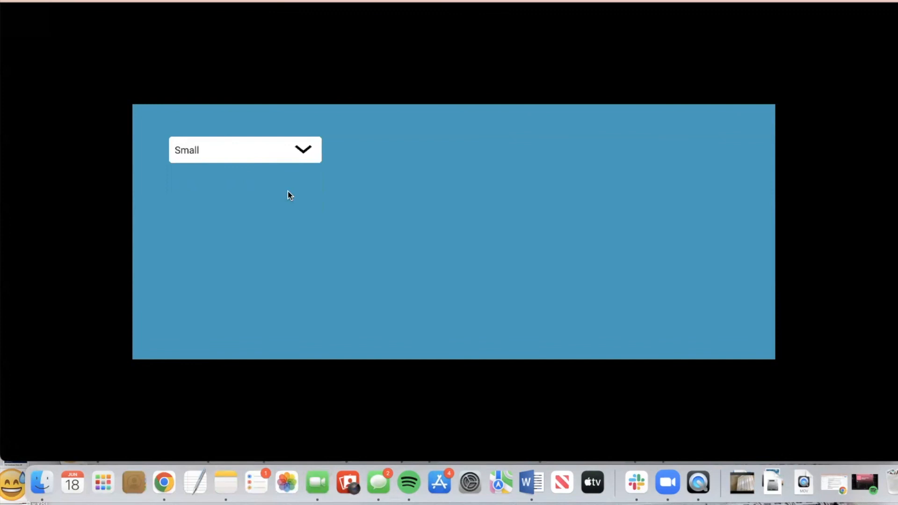
Test choosing Medium and Large in the prototype's dropdown, and return to the design file.
click(301, 150)
click(281, 208)
click(307, 150)
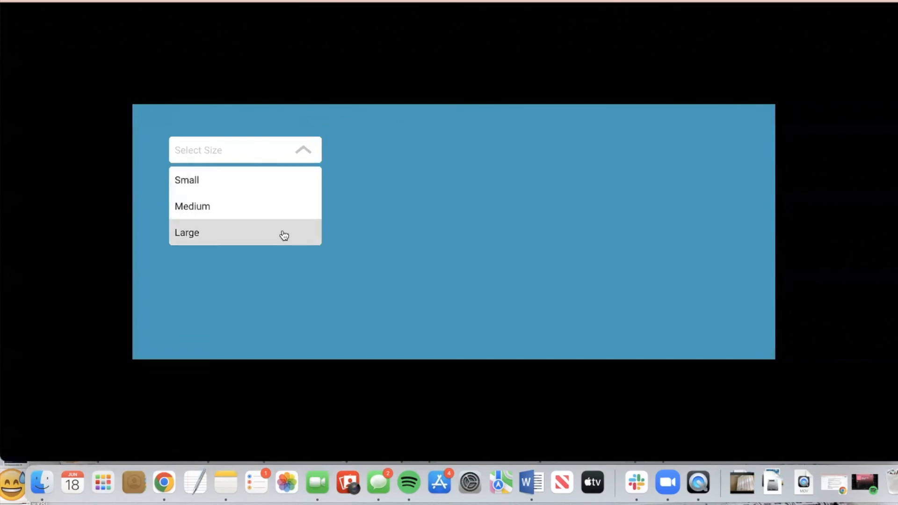
click(283, 233)
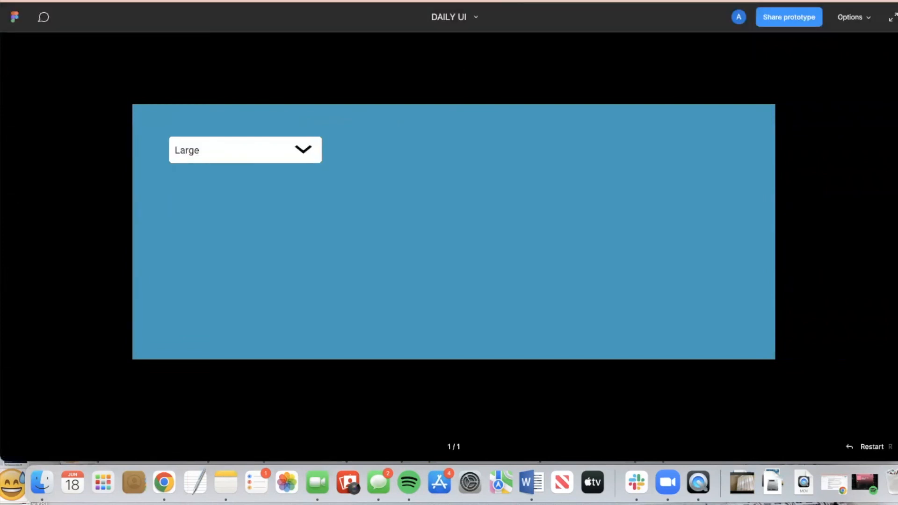
key(ctrl+shift+Tab)
scroll(626, 175, up, 1)
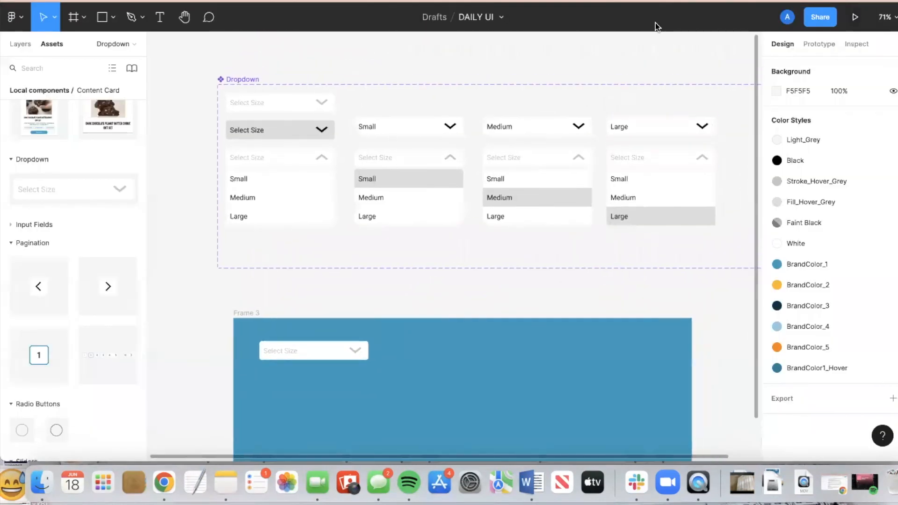